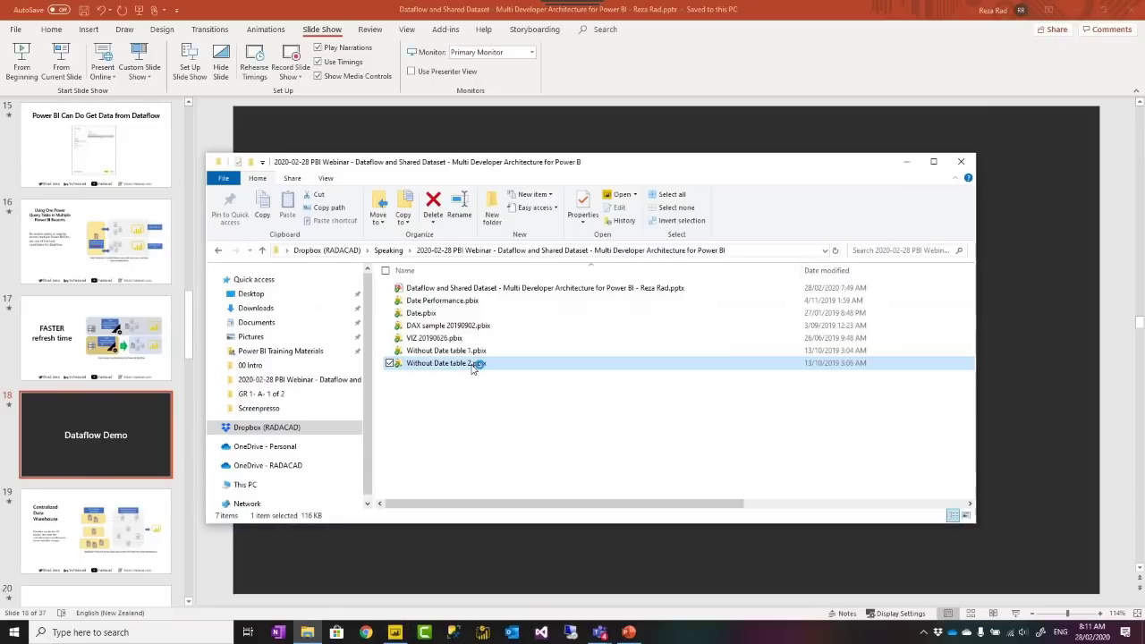
Open Without Date table 2.pbix, then maximize the Without Date table 1 report and show its model diagram.
{"action": "double_click", "coordinate": [475, 369]}
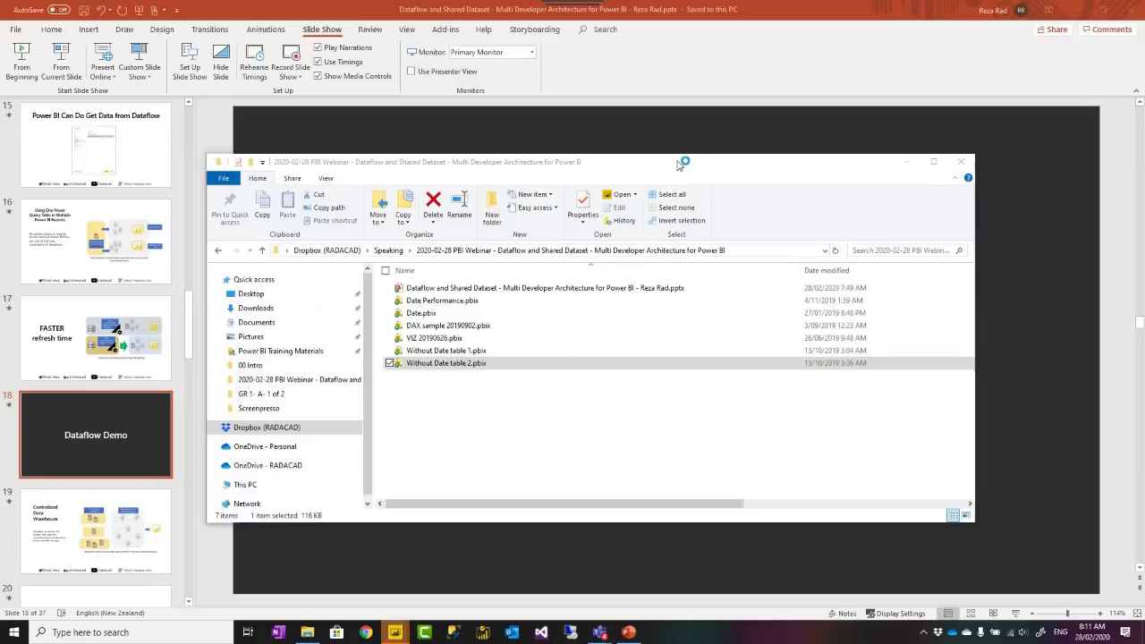
{"action": "left_click_drag", "start_coordinate": [802, 167], "coordinate": [775, 167]}
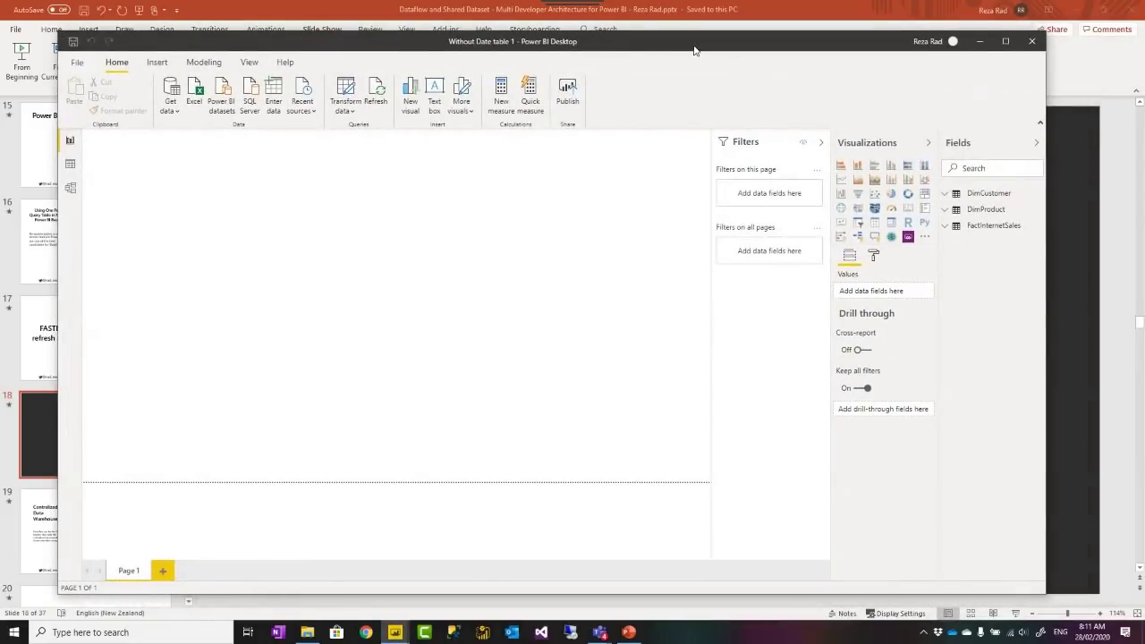
{"action": "double_click", "coordinate": [694, 50]}
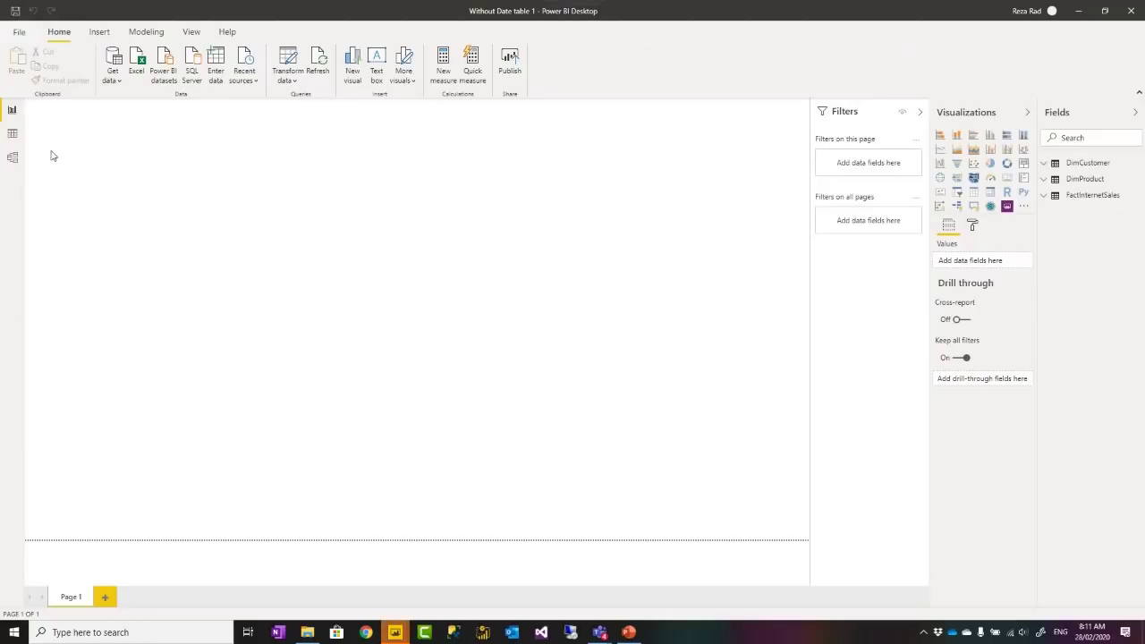
{"action": "left_click", "coordinate": [12, 157]}
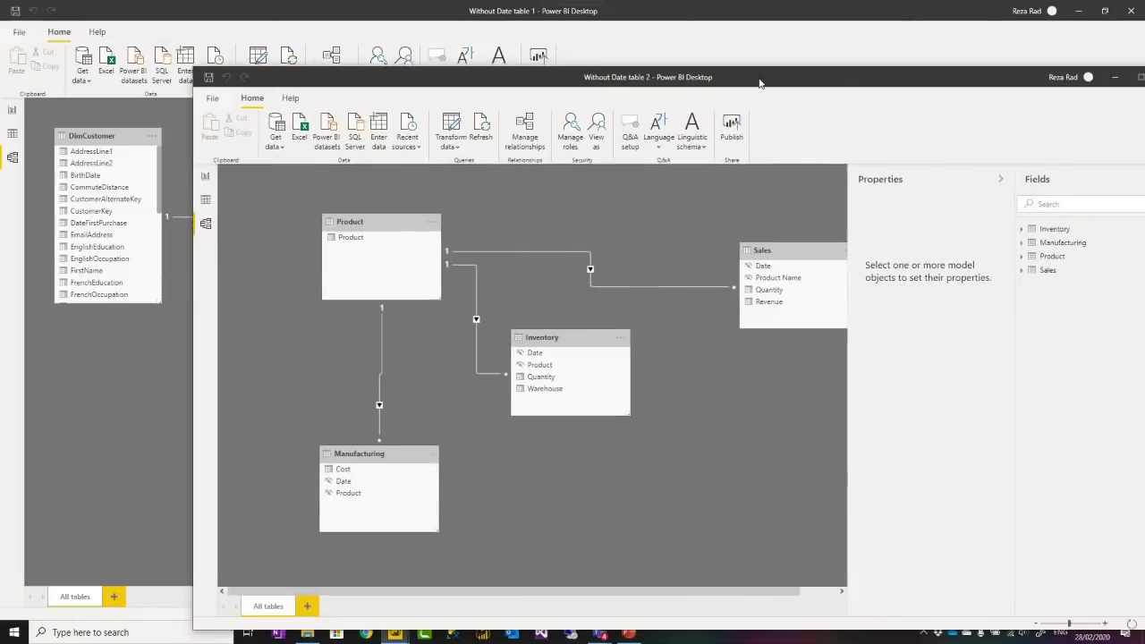
Maximize the Without Date table 2 window and compare its model diagram with that of Without Date table 1.
{"action": "left_click_drag", "start_coordinate": [759, 84], "coordinate": [667, 72]}
{"action": "double_click", "coordinate": [667, 71]}
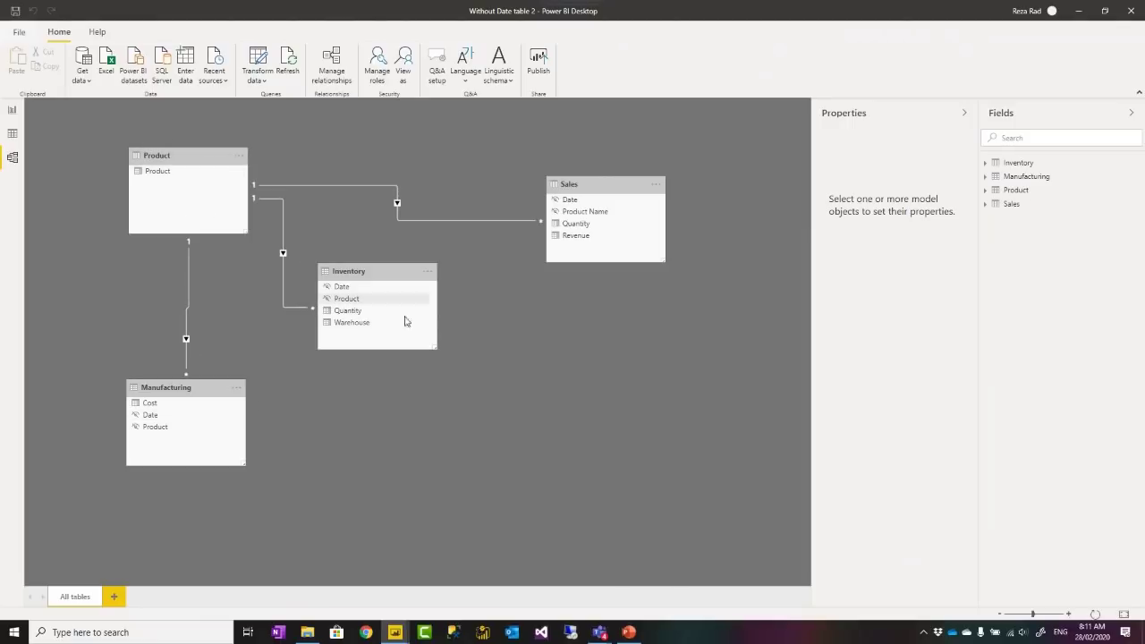
{"action": "left_click_drag", "start_coordinate": [623, 15], "coordinate": [603, 405]}
{"action": "left_click_drag", "start_coordinate": [718, 414], "coordinate": [659, 3]}
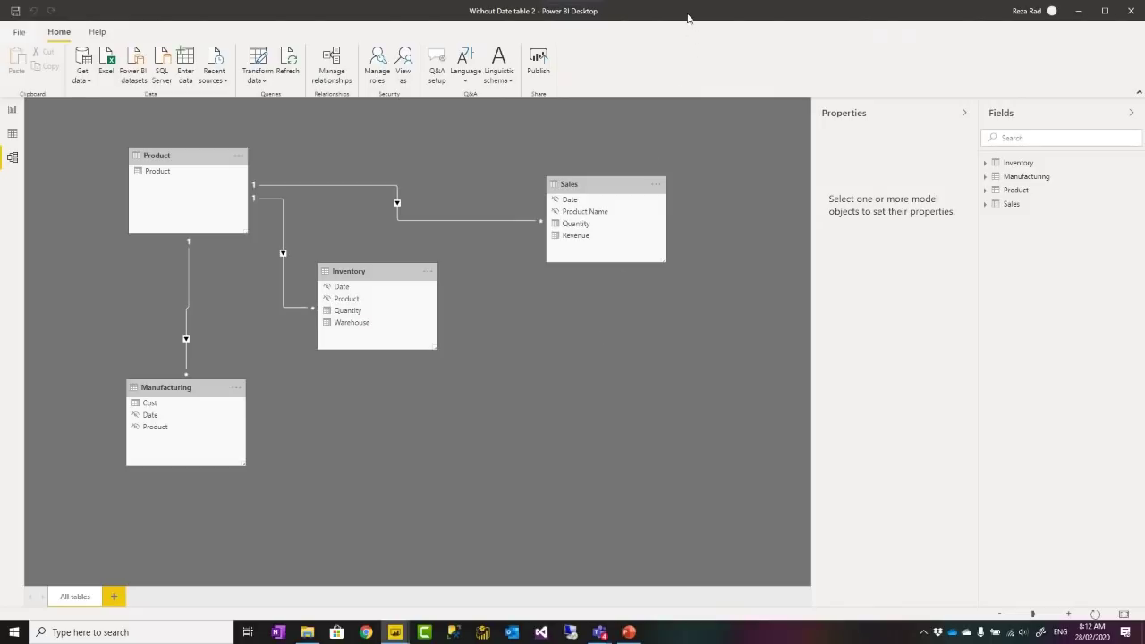
{"action": "left_click_drag", "start_coordinate": [680, 17], "coordinate": [819, 41]}
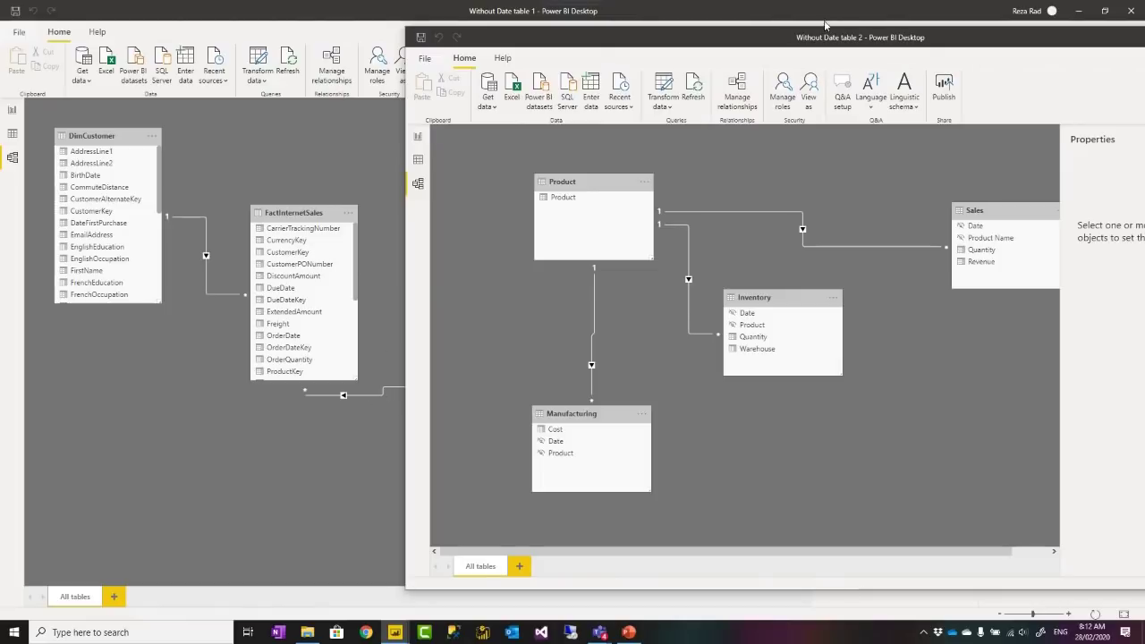
{"action": "left_click_drag", "start_coordinate": [806, 40], "coordinate": [638, 1]}
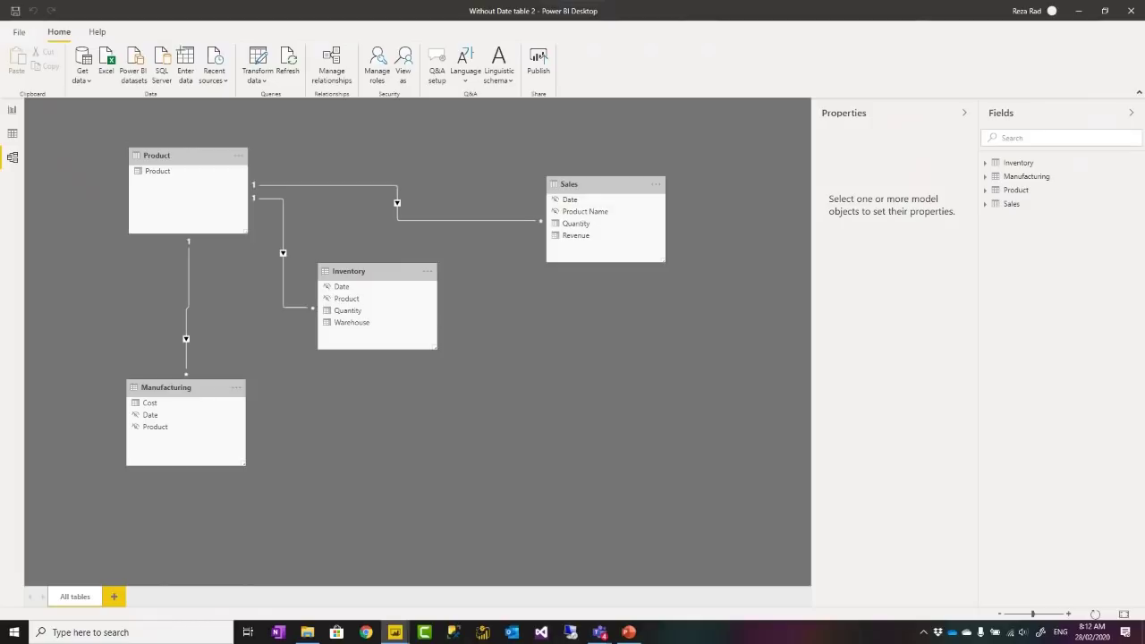
Maximize the Date report and look through the rows of its Date table in data view.
{"action": "left_click_drag", "start_coordinate": [1144, 86], "coordinate": [708, 86]}
{"action": "double_click", "coordinate": [704, 85]}
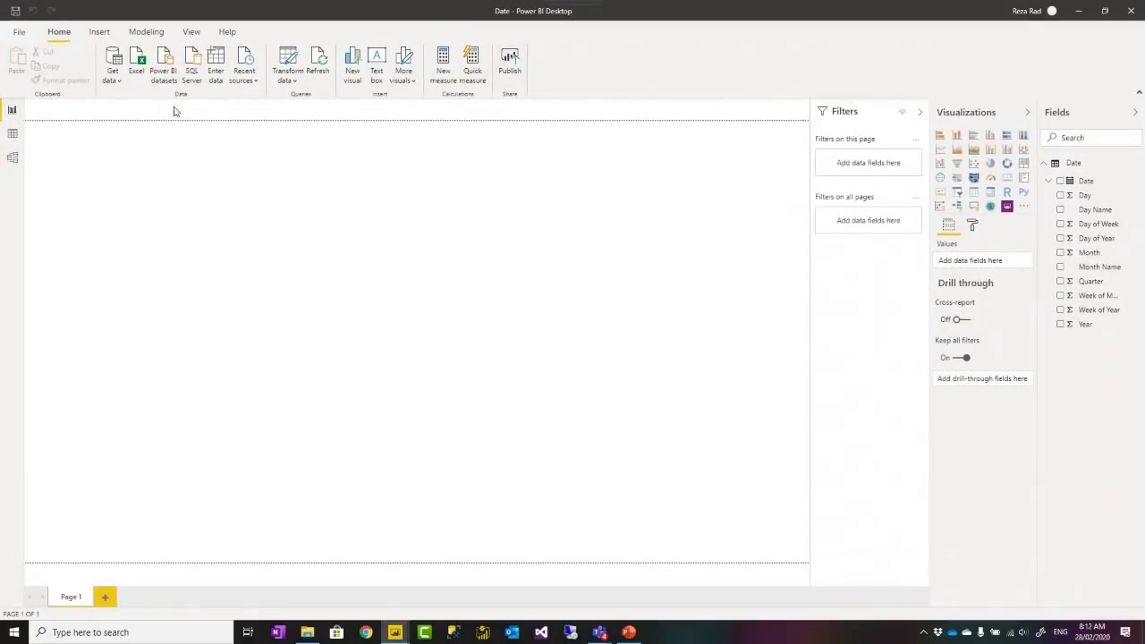
{"action": "left_click", "coordinate": [12, 134]}
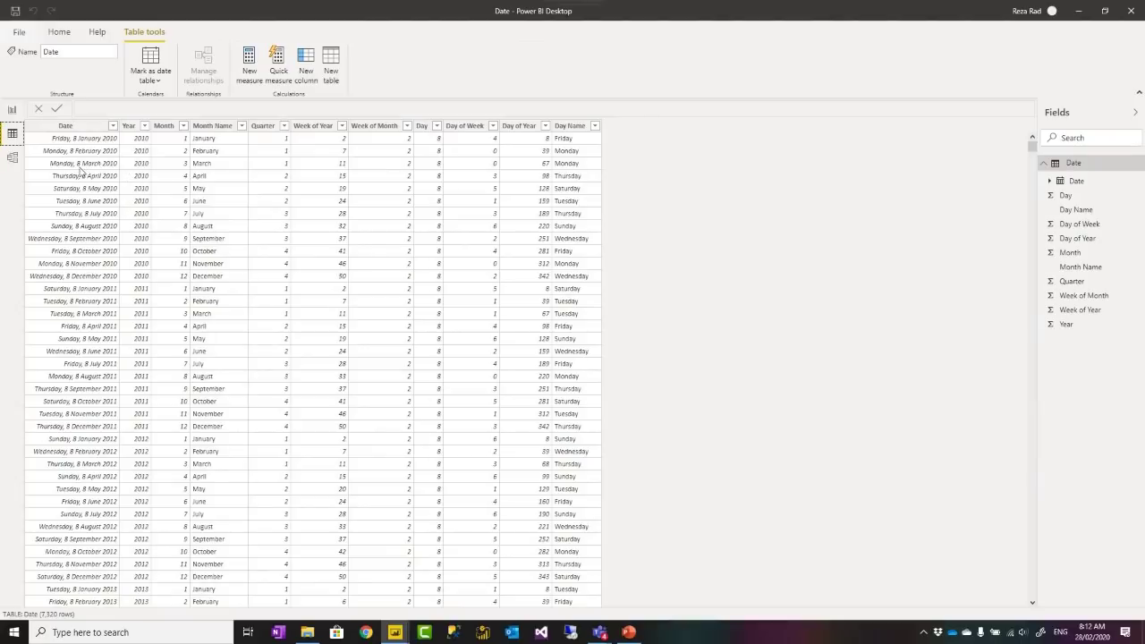
{"action": "scroll", "coordinate": [79, 170], "scroll_direction": "down", "scroll_amount": 10}
{"action": "scroll", "coordinate": [83, 167], "scroll_direction": "up", "scroll_amount": 10}
Open the Date query's script in the Power Query Advanced Editor and copy the entire code.
{"action": "left_click", "coordinate": [55, 32]}
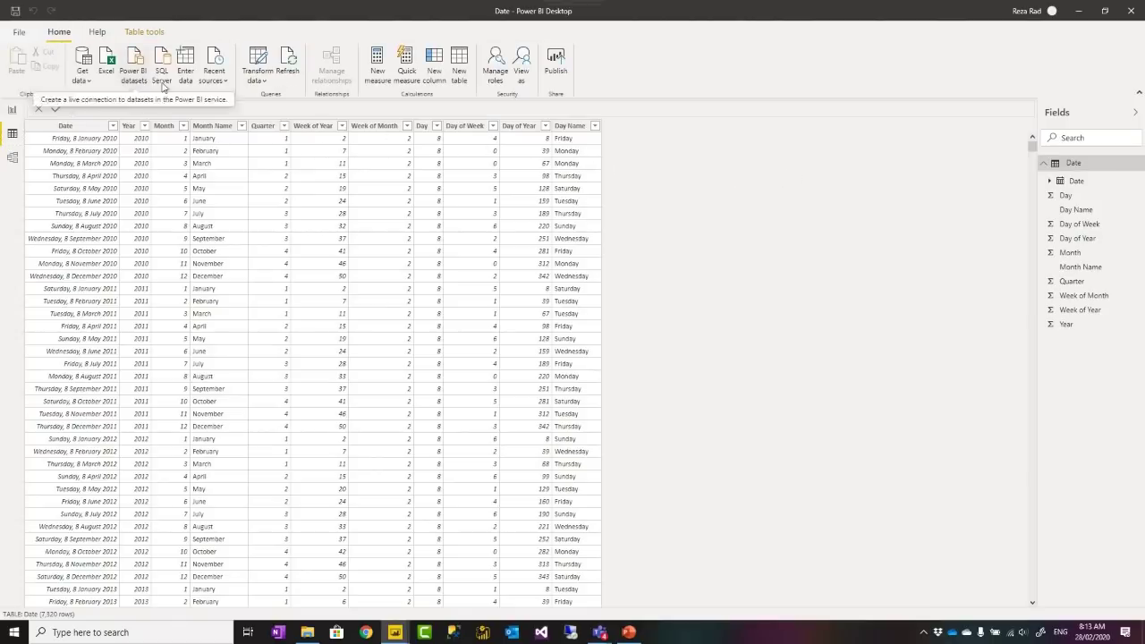
{"action": "left_click", "coordinate": [259, 59]}
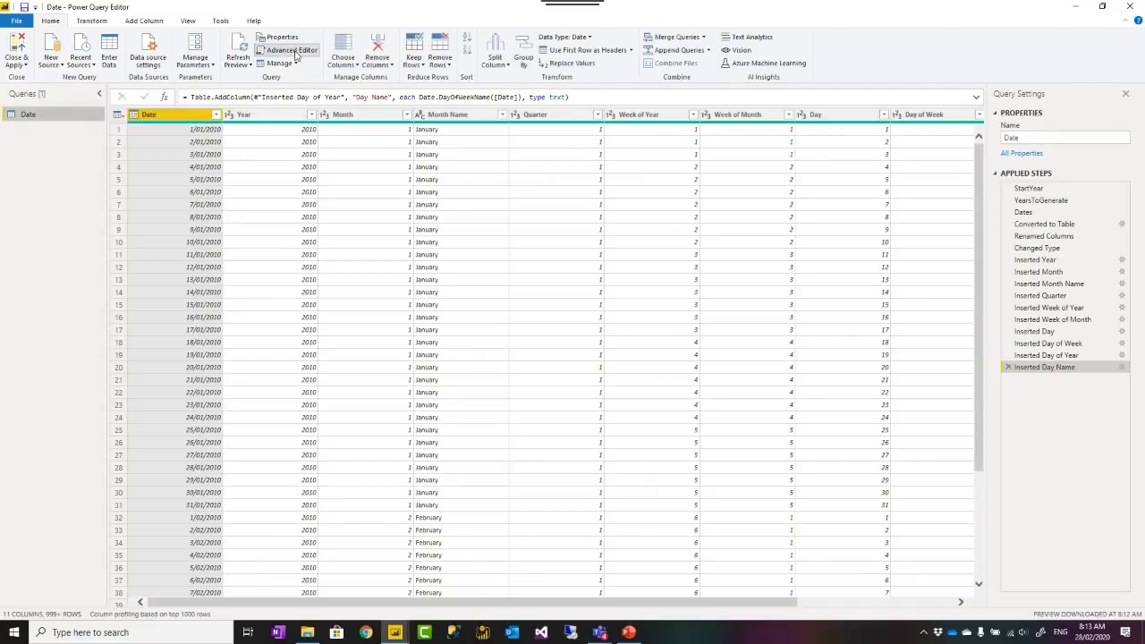
{"action": "left_click", "coordinate": [294, 50]}
{"action": "left_click_drag", "start_coordinate": [441, 353], "coordinate": [302, 150]}
{"action": "right_click", "coordinate": [433, 252]}
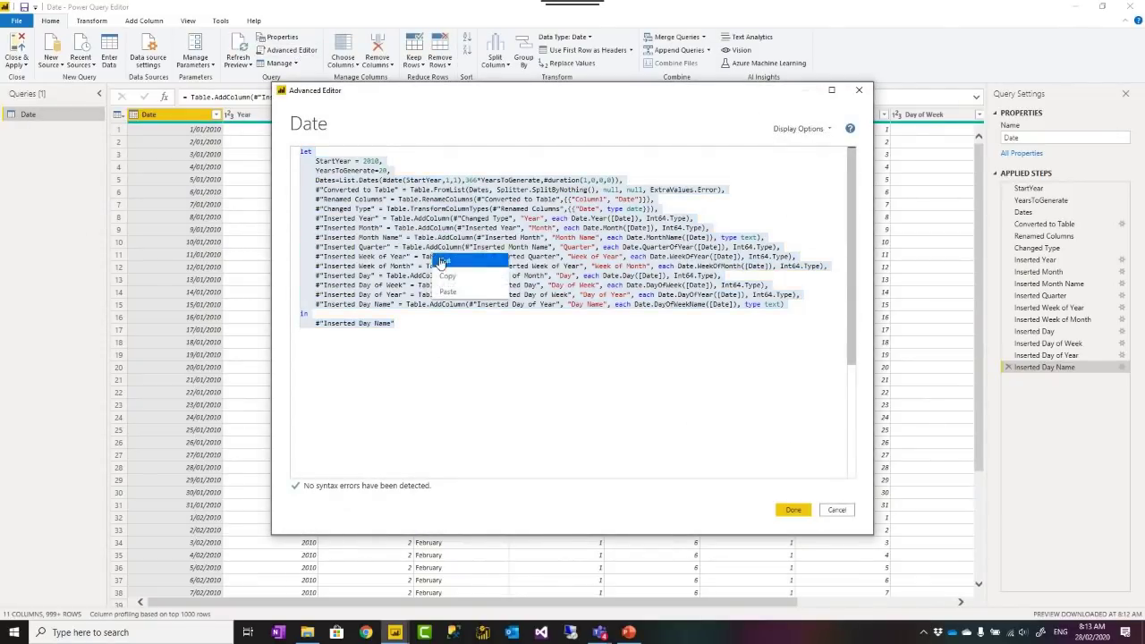
{"action": "left_click", "coordinate": [449, 280]}
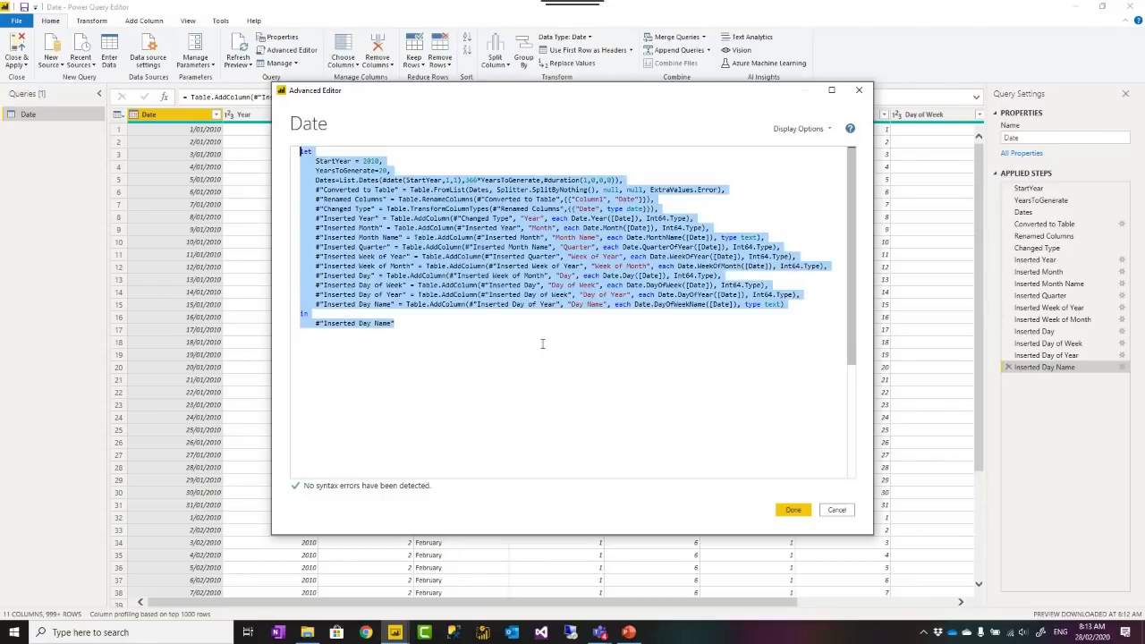
Switch to the Without Date table 1 report and view its common data sources, including Blank query.
{"action": "left_click", "coordinate": [395, 633]}
{"action": "left_click", "coordinate": [176, 601]}
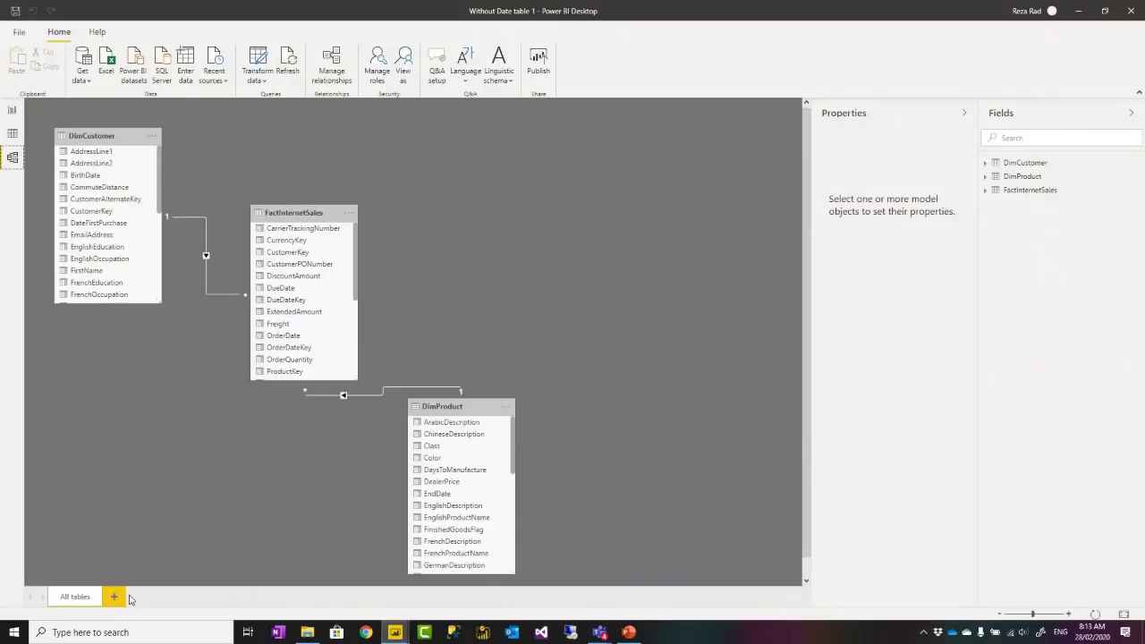
{"action": "left_click", "coordinate": [83, 78]}
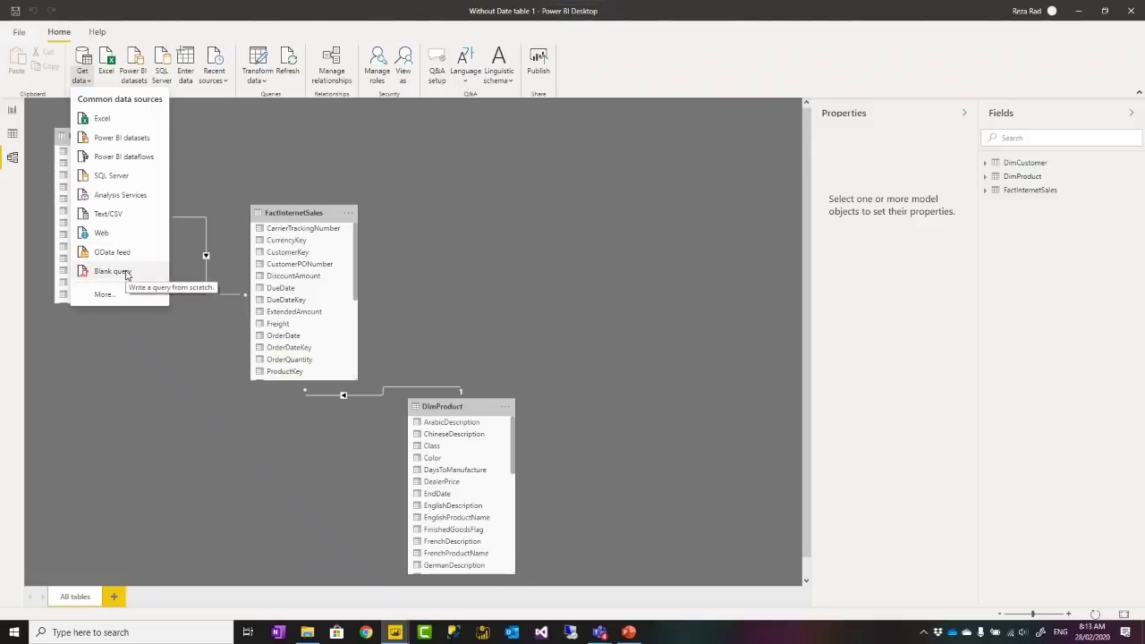
{"action": "left_click", "coordinate": [514, 253]}
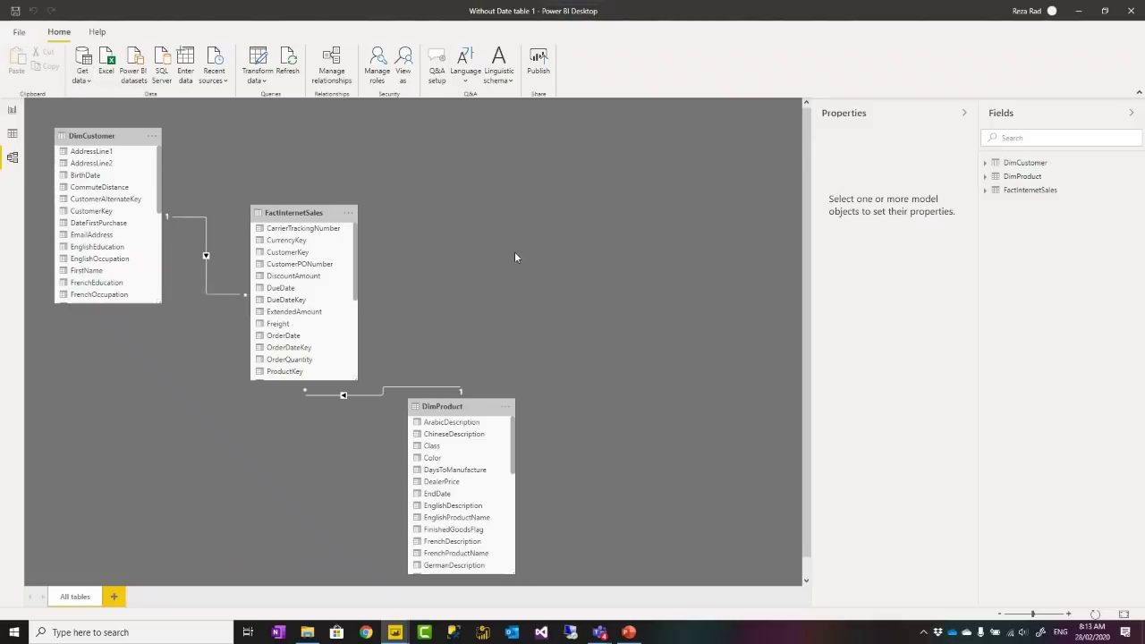
Switch to a maximized Chrome window, go to powerbi.microsoft.com and sign in to the Power BI service.
{"action": "left_click", "coordinate": [366, 633]}
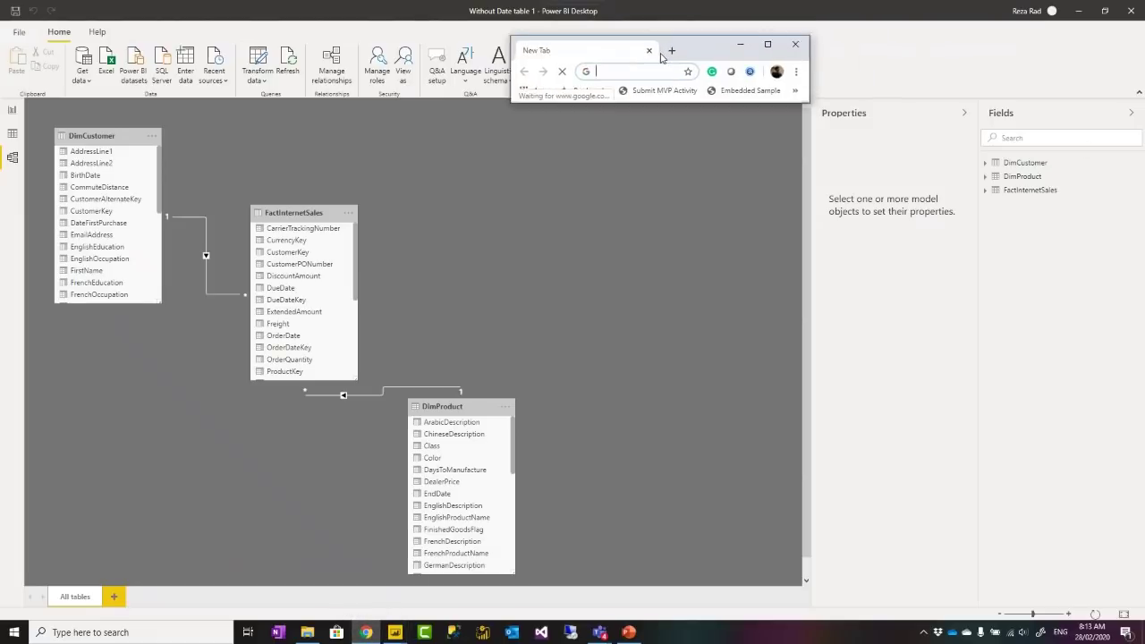
{"action": "double_click", "coordinate": [631, 79]}
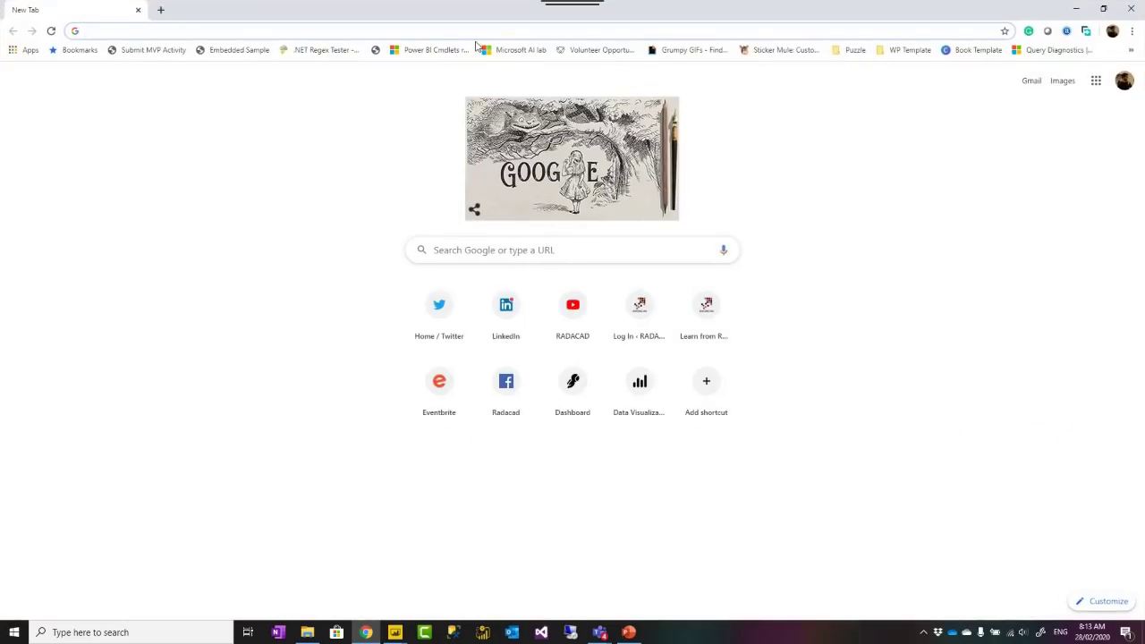
{"action": "type", "text": "power"}
{"action": "key", "text": "Return"}
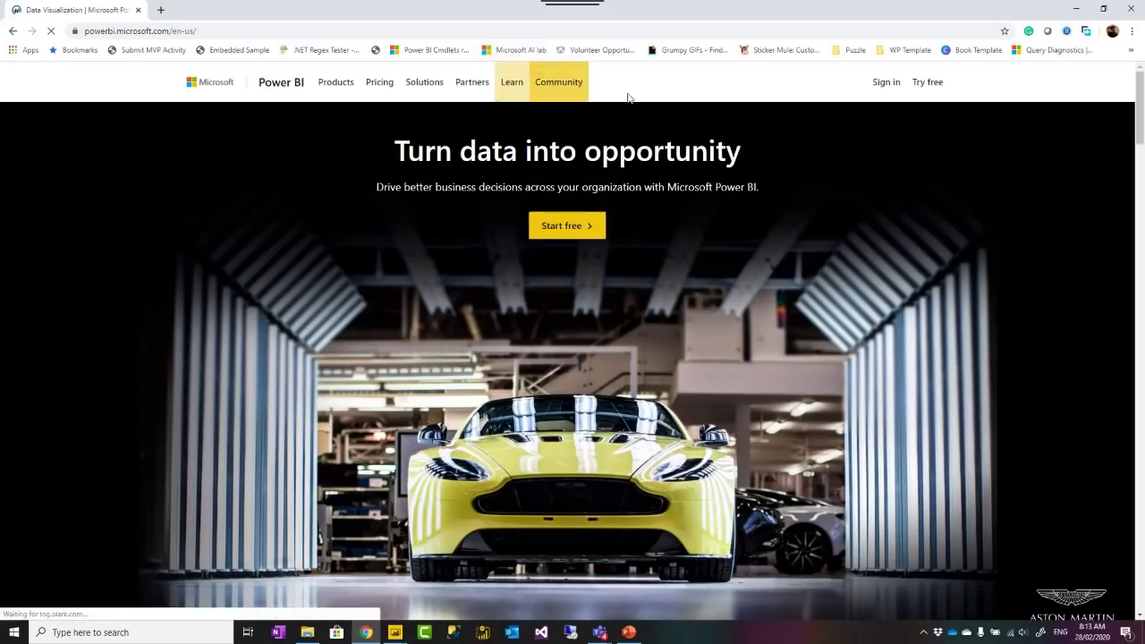
{"action": "left_click", "coordinate": [877, 83]}
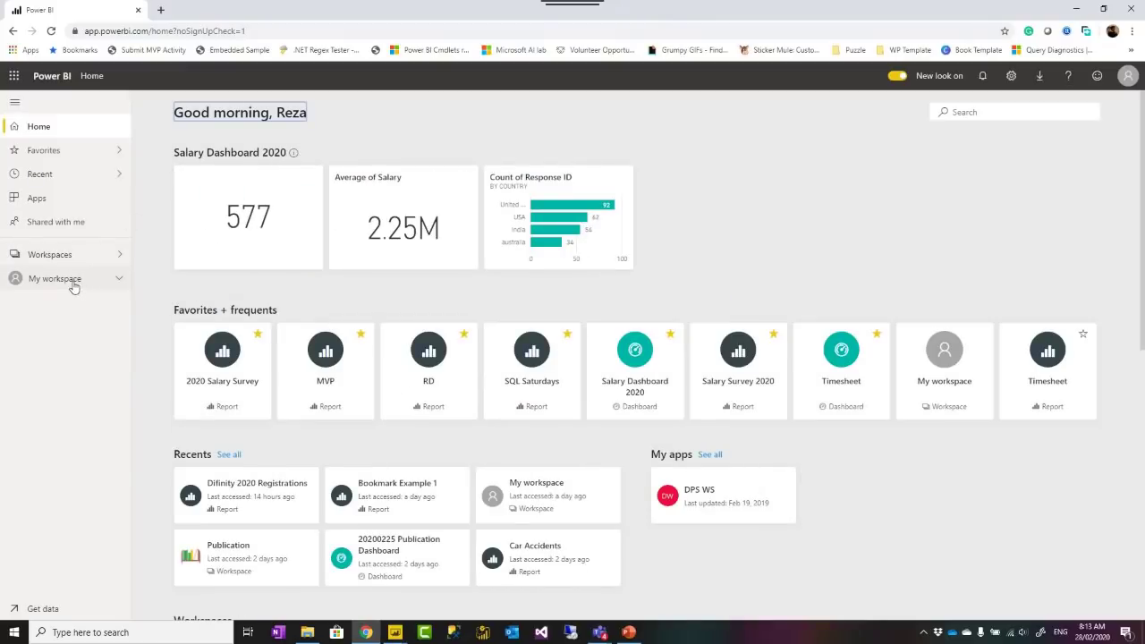
Open the General Dataset Workspaces workspace and list its dataflows.
{"action": "left_click", "coordinate": [54, 256]}
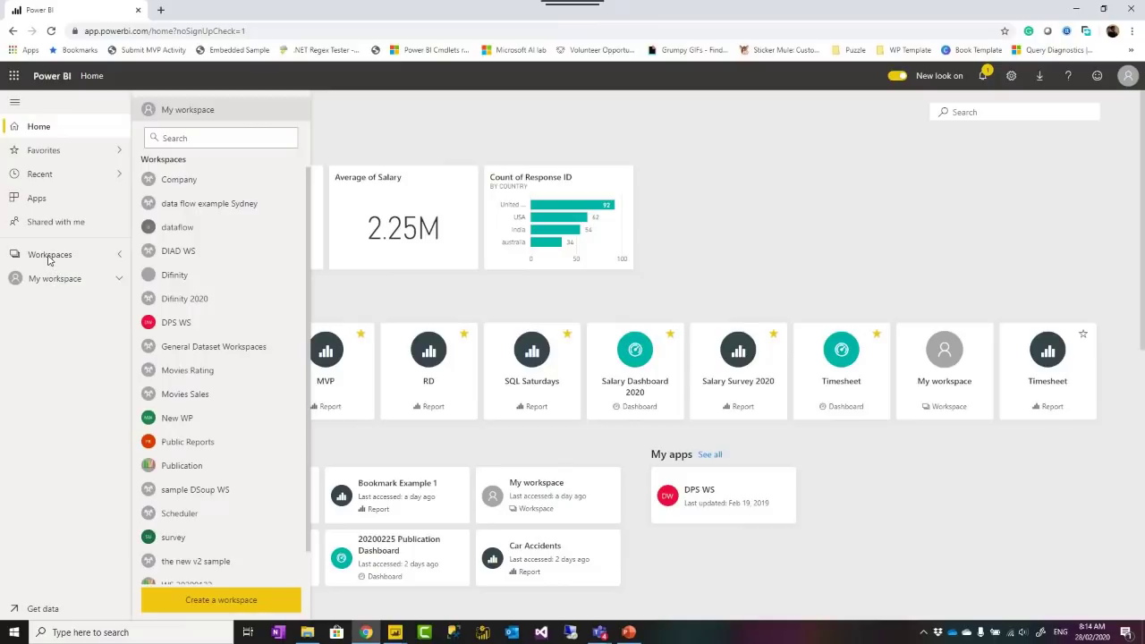
{"action": "left_click", "coordinate": [49, 257]}
{"action": "left_click", "coordinate": [49, 257]}
{"action": "scroll", "coordinate": [190, 287], "scroll_direction": "down", "scroll_amount": 1}
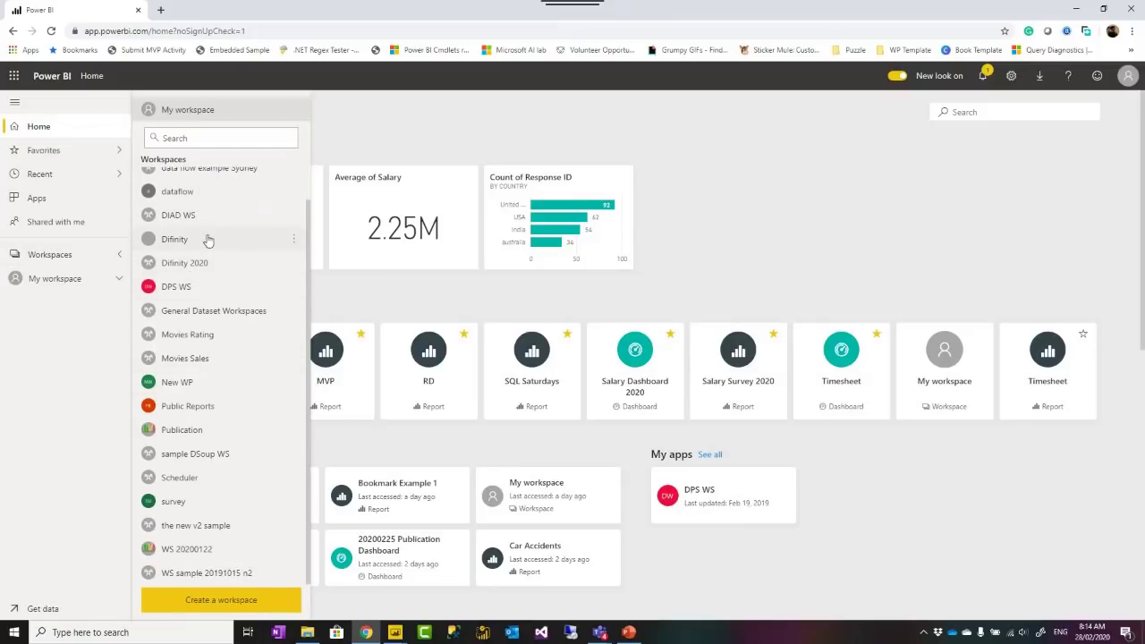
{"action": "scroll", "coordinate": [200, 371], "scroll_direction": "up", "scroll_amount": 1}
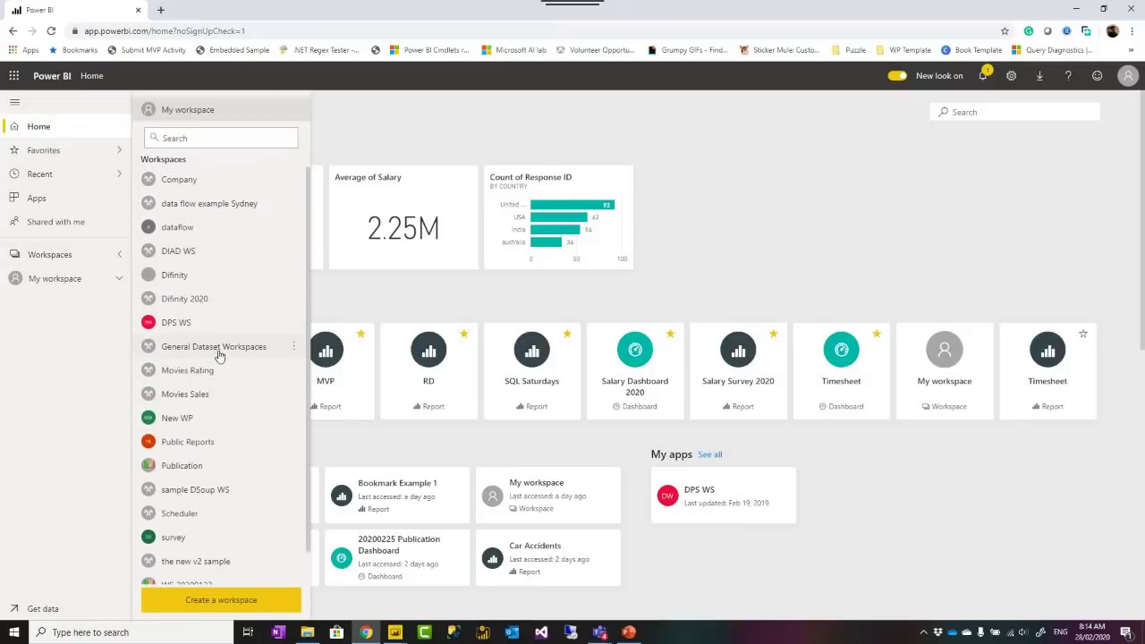
{"action": "left_click", "coordinate": [194, 354]}
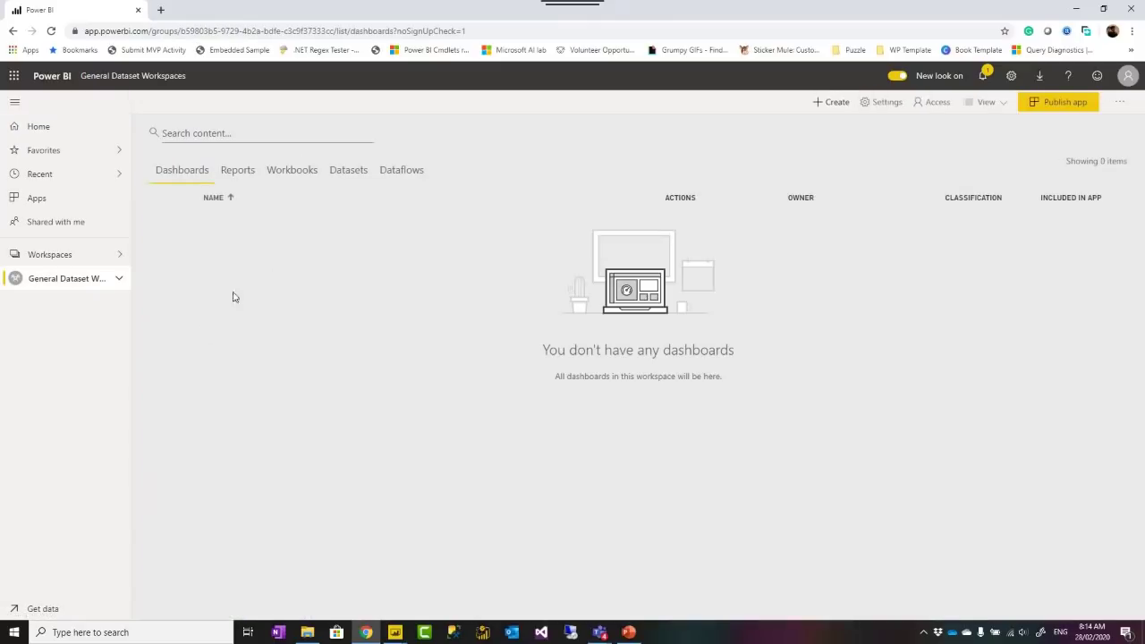
{"action": "left_click", "coordinate": [412, 170]}
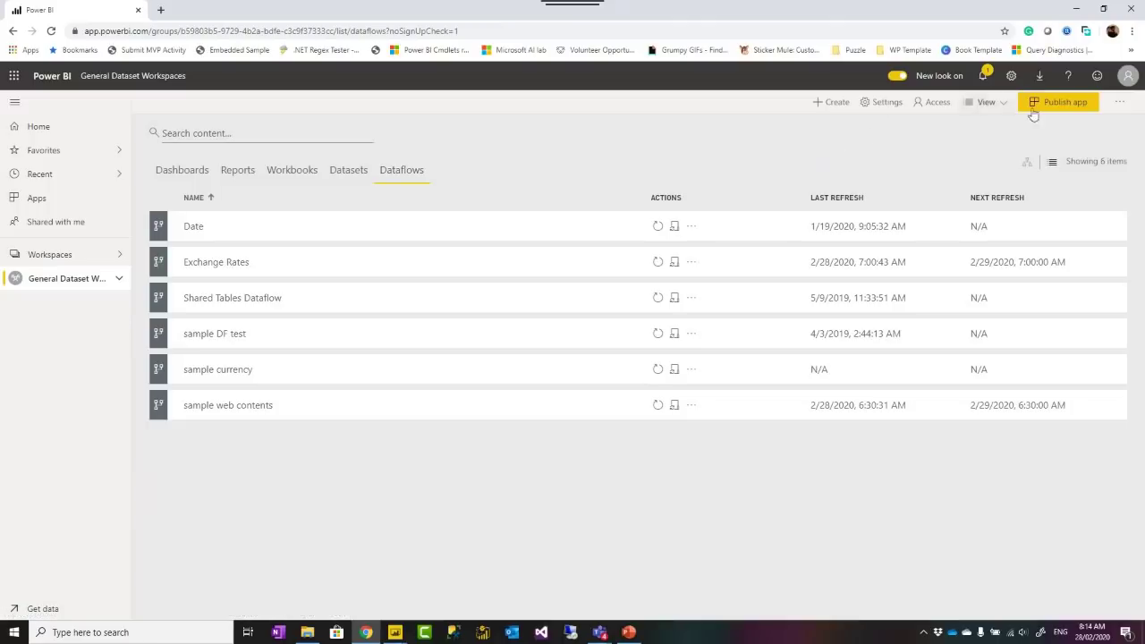
Create a new dataflow in this workspace and start adding new entities to it.
{"action": "left_click", "coordinate": [835, 107]}
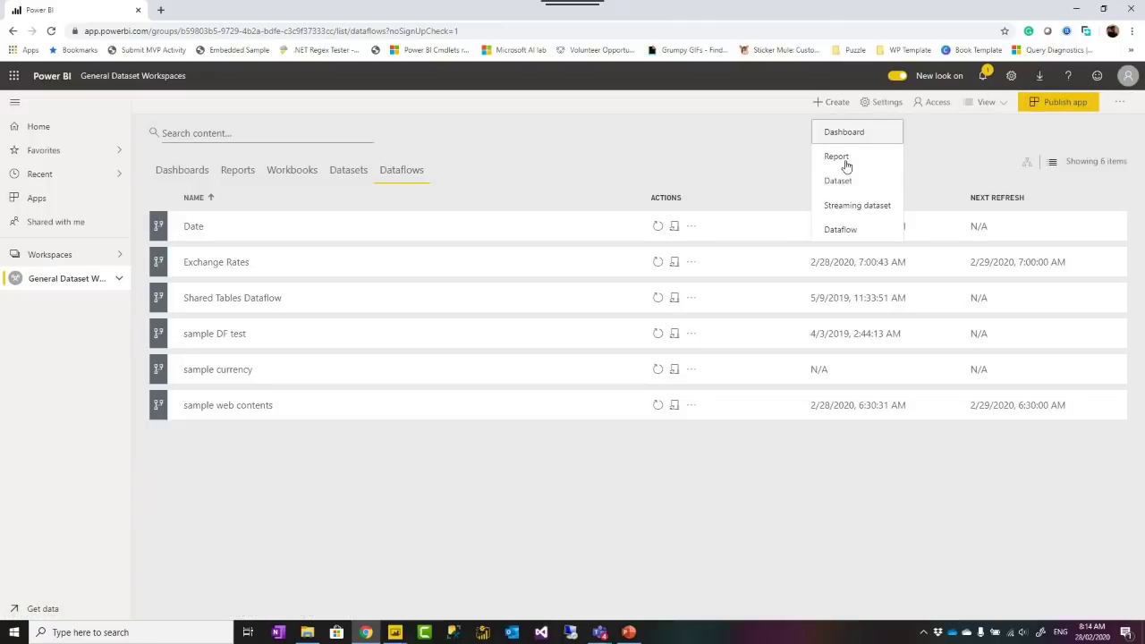
{"action": "left_click", "coordinate": [840, 230]}
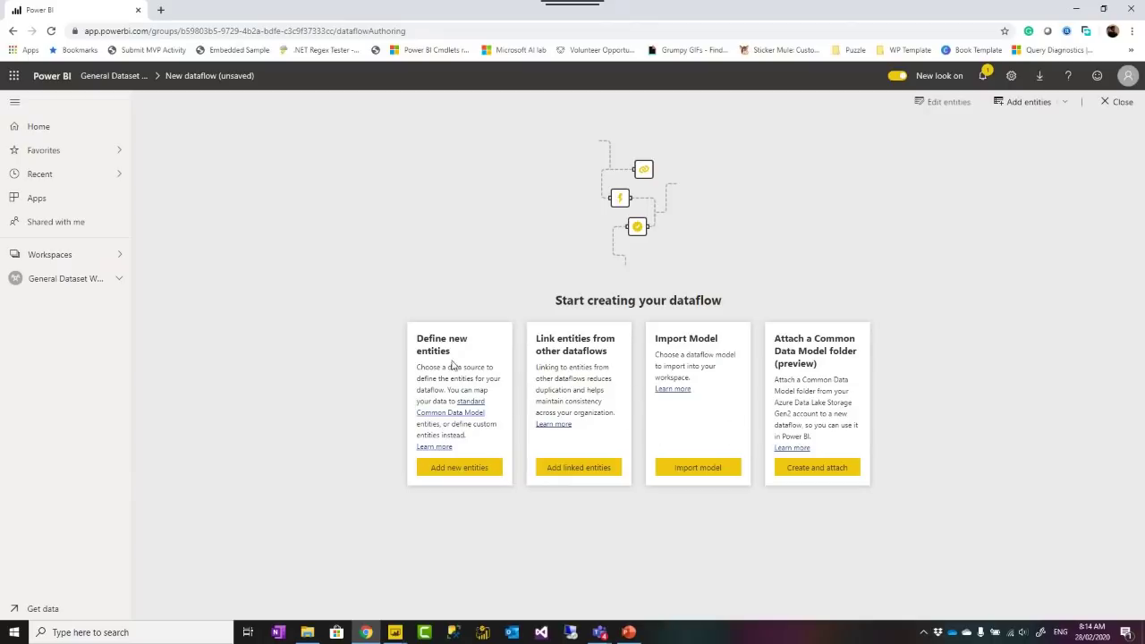
{"action": "left_click", "coordinate": [460, 468]}
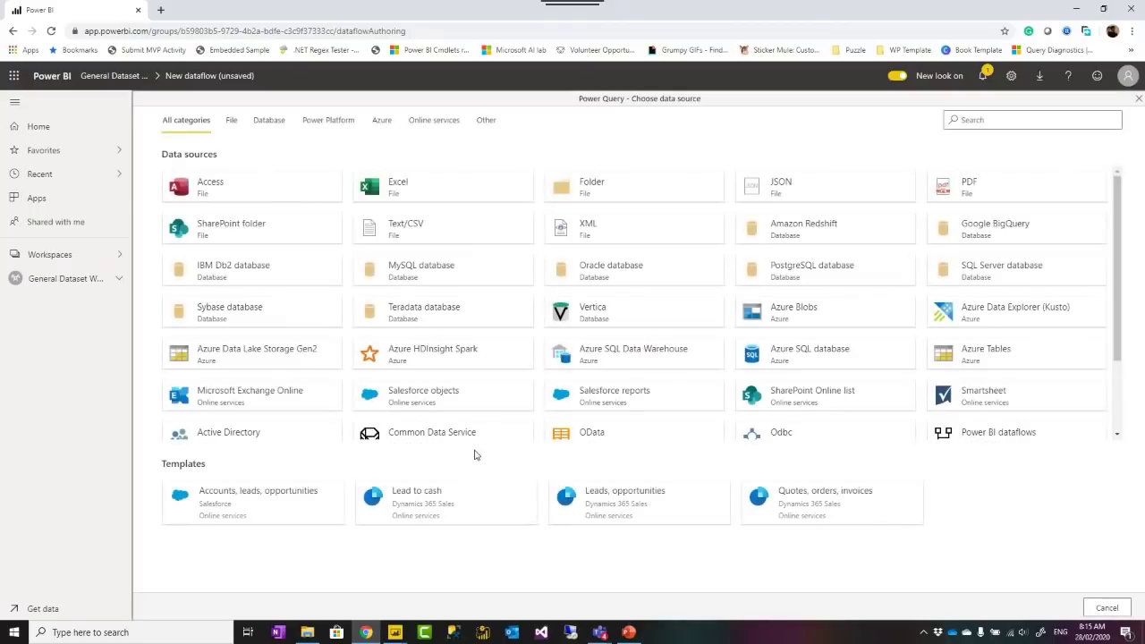
Review the available data sources and choose SQL Server database for the new dataflow entity.
{"action": "scroll", "coordinate": [440, 358], "scroll_direction": "down", "scroll_amount": 2}
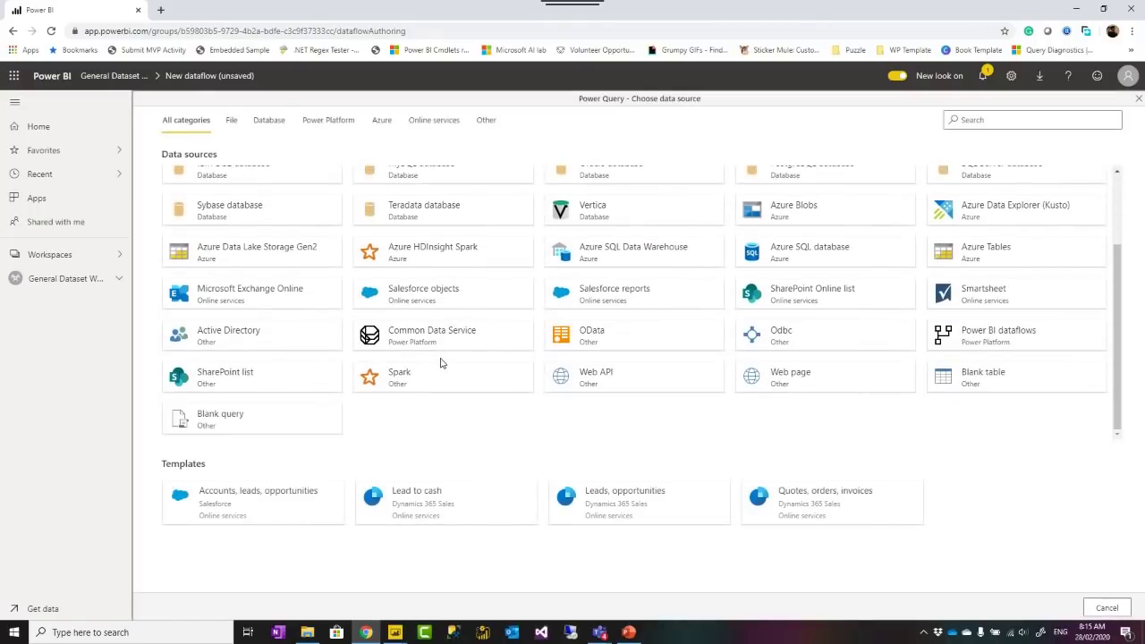
{"action": "scroll", "coordinate": [439, 383], "scroll_direction": "up", "scroll_amount": 2}
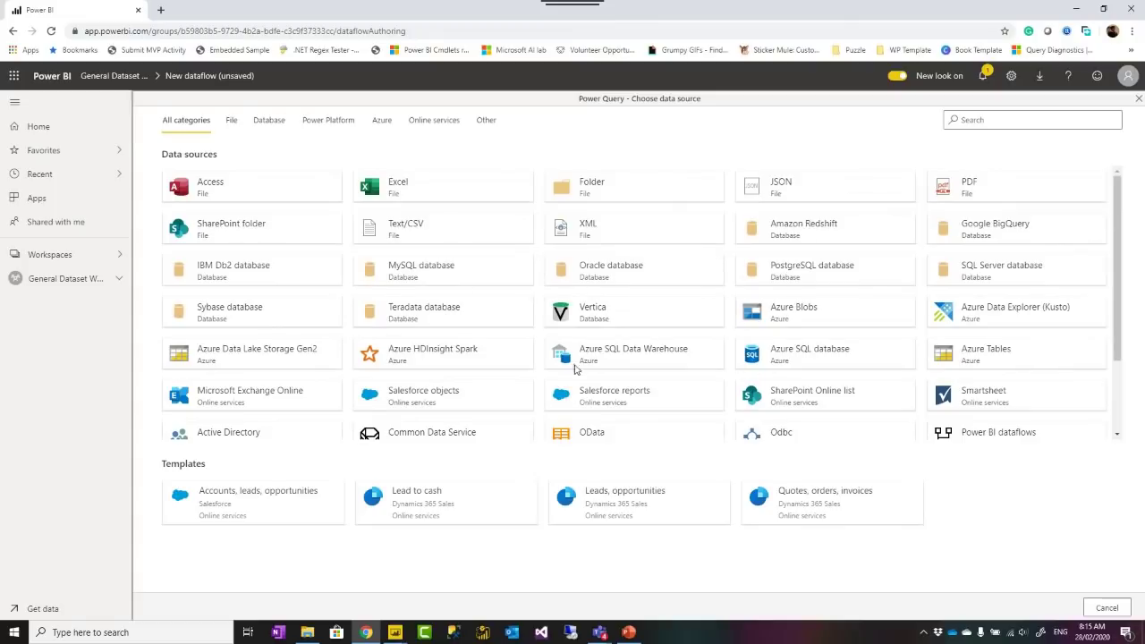
{"action": "scroll", "coordinate": [390, 336], "scroll_direction": "down", "scroll_amount": 2}
{"action": "scroll", "coordinate": [384, 313], "scroll_direction": "up", "scroll_amount": 2}
{"action": "scroll", "coordinate": [591, 376], "scroll_direction": "down", "scroll_amount": 2}
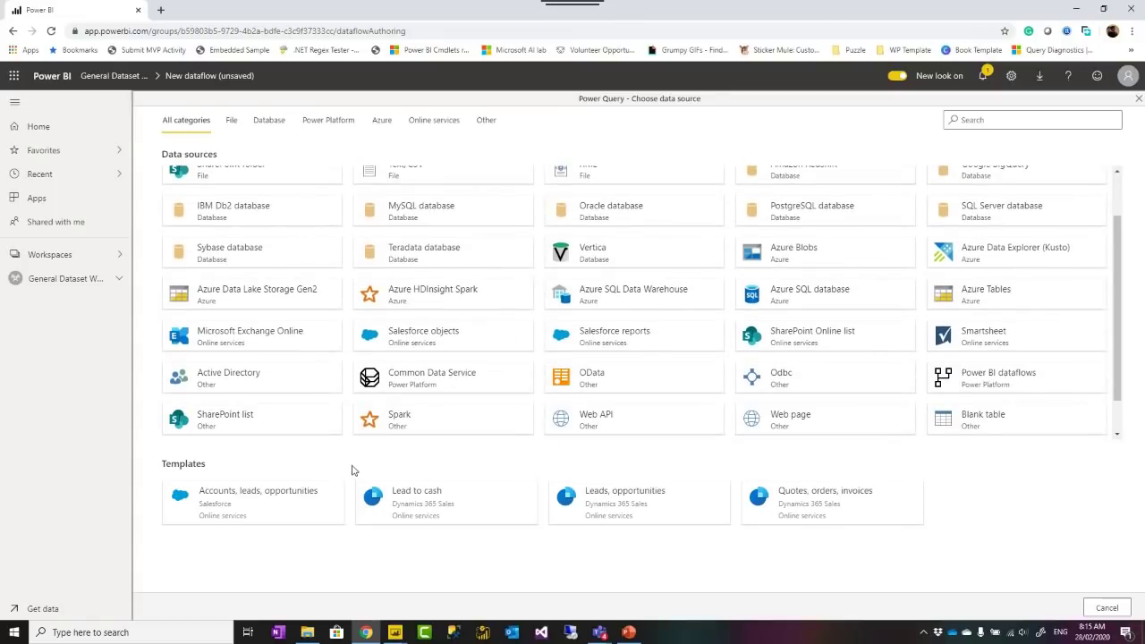
{"action": "scroll", "coordinate": [331, 376], "scroll_direction": "up", "scroll_amount": 2}
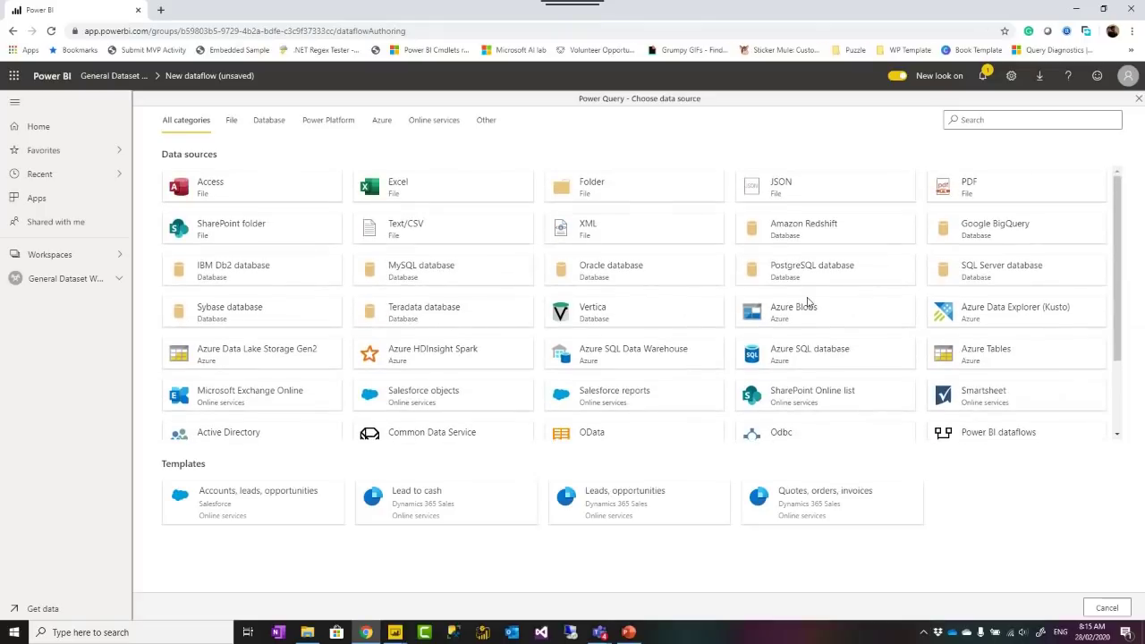
{"action": "scroll", "coordinate": [491, 378], "scroll_direction": "down", "scroll_amount": 2}
{"action": "scroll", "coordinate": [429, 409], "scroll_direction": "up", "scroll_amount": 2}
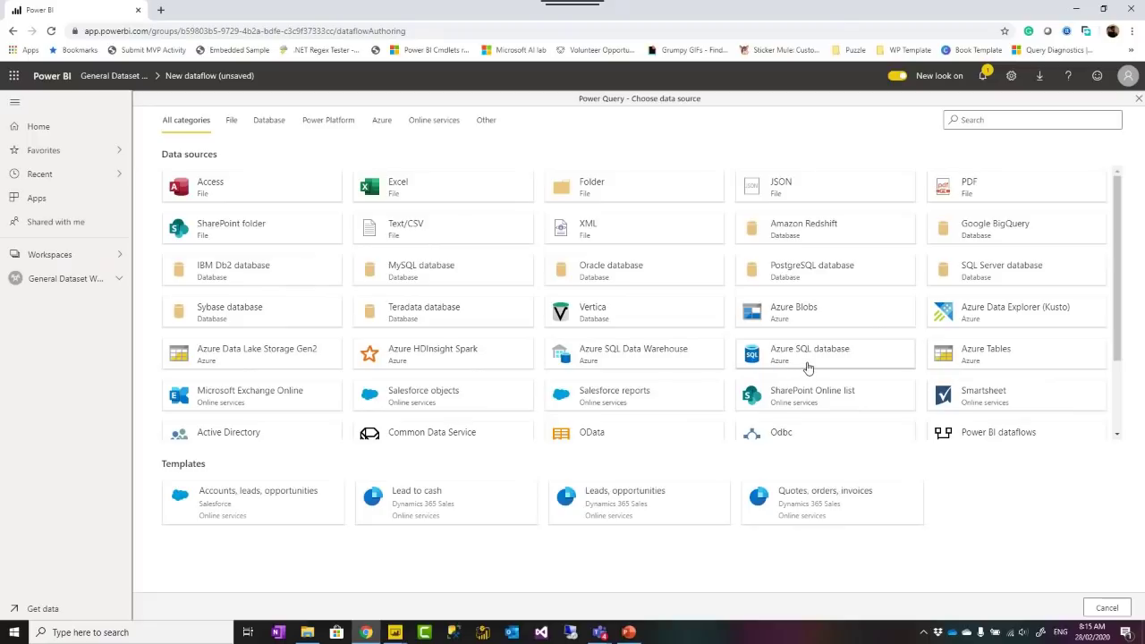
{"action": "left_click", "coordinate": [1001, 275]}
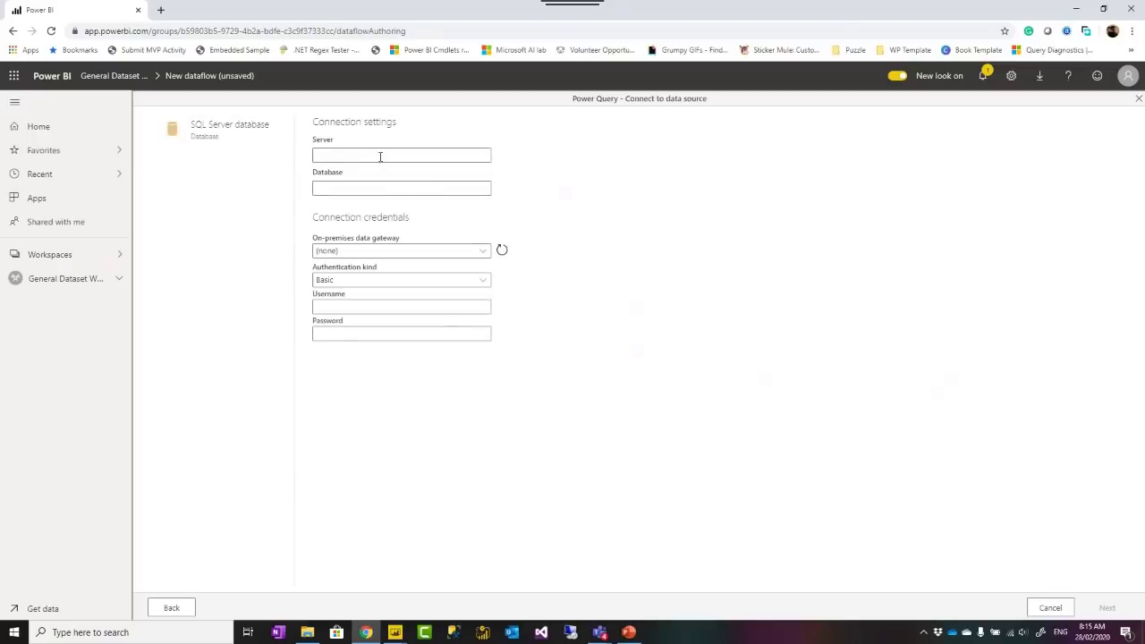
Return to the data source list, then copy the entire Date query script from the Advanced Editor in Power BI Desktop.
{"action": "left_click", "coordinate": [170, 608]}
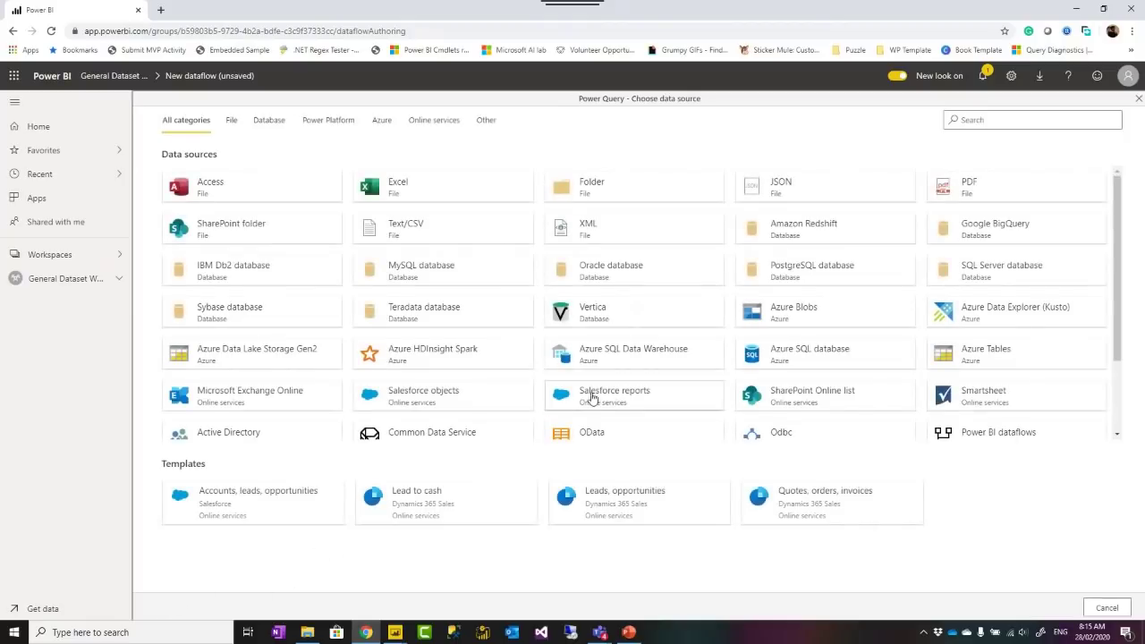
{"action": "scroll", "coordinate": [607, 350], "scroll_direction": "down", "scroll_amount": 2}
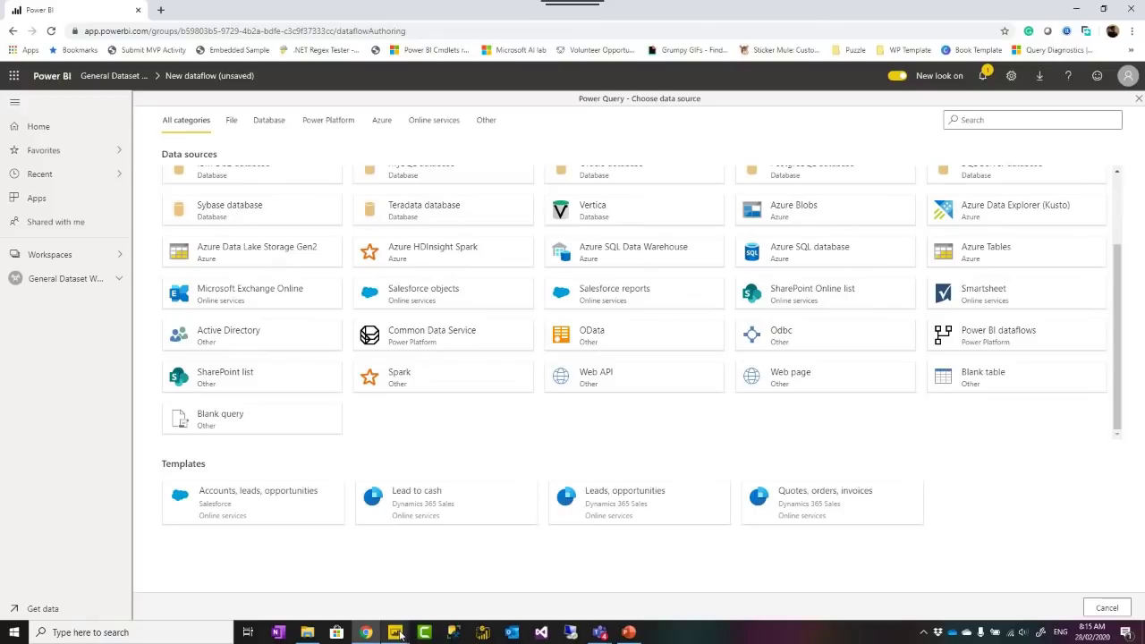
{"action": "mouse_move", "coordinate": [400, 636]}
{"action": "left_click", "coordinate": [652, 582]}
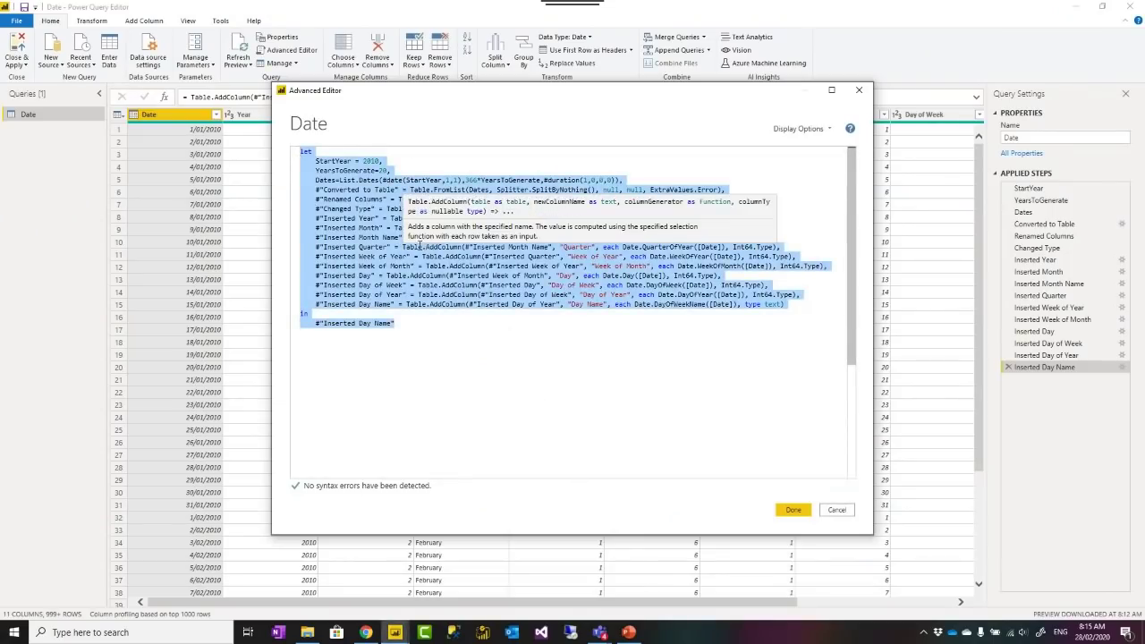
{"action": "left_click", "coordinate": [419, 245]}
{"action": "double_click", "coordinate": [430, 276]}
{"action": "key", "text": "ctrl+a"}
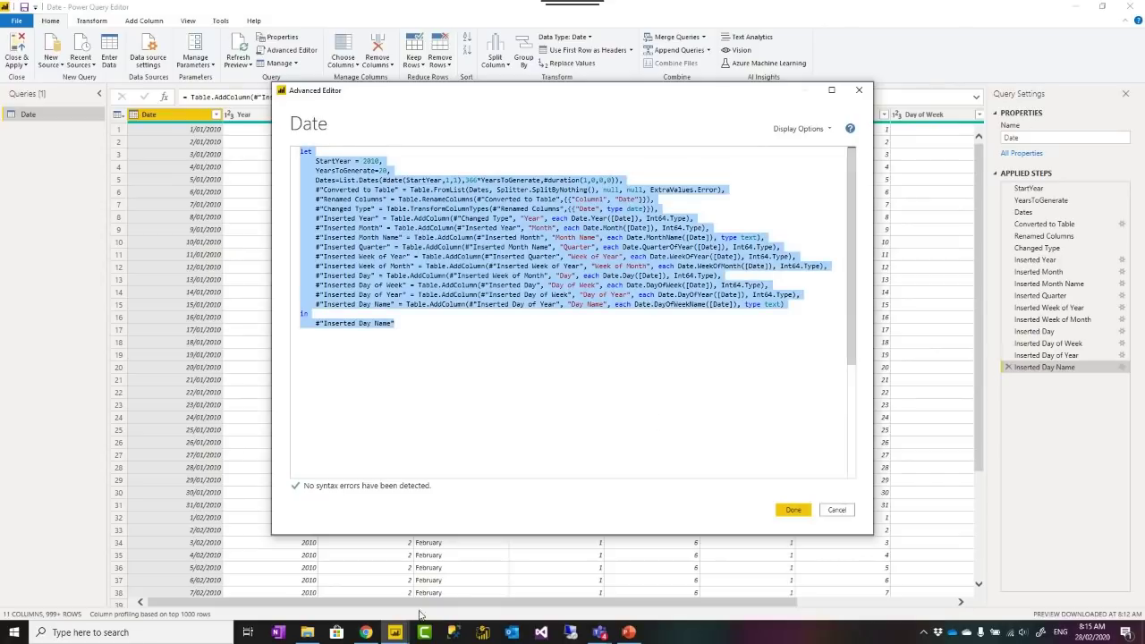
Switch back to Chrome, choose a blank query as the source and replace its default script with the copied Date script.
{"action": "left_click", "coordinate": [366, 632]}
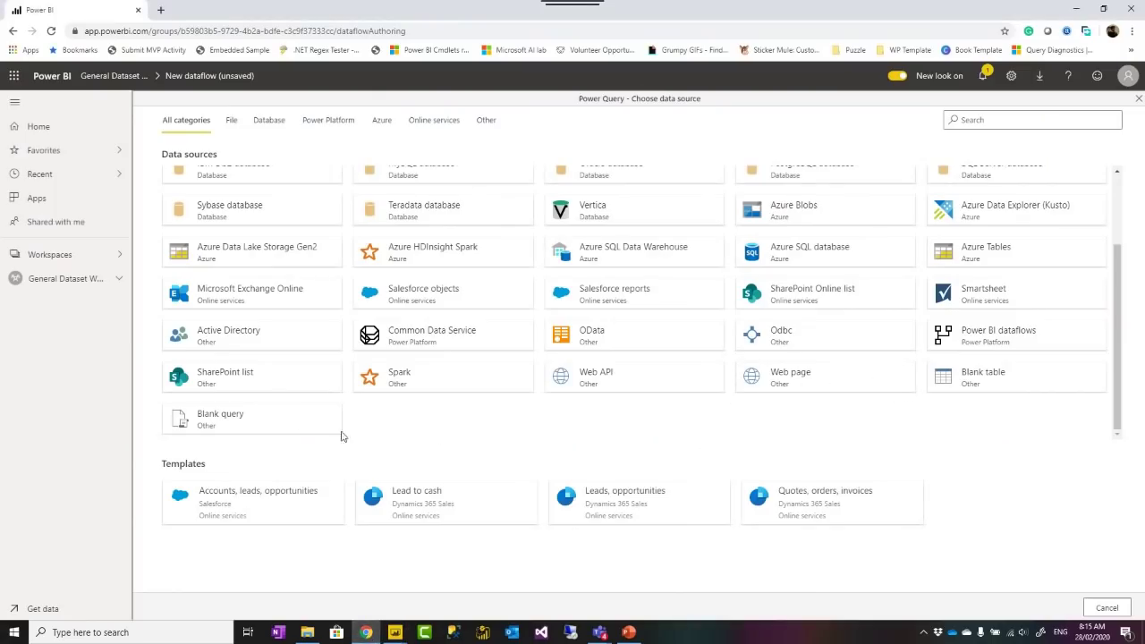
{"action": "left_click", "coordinate": [215, 427]}
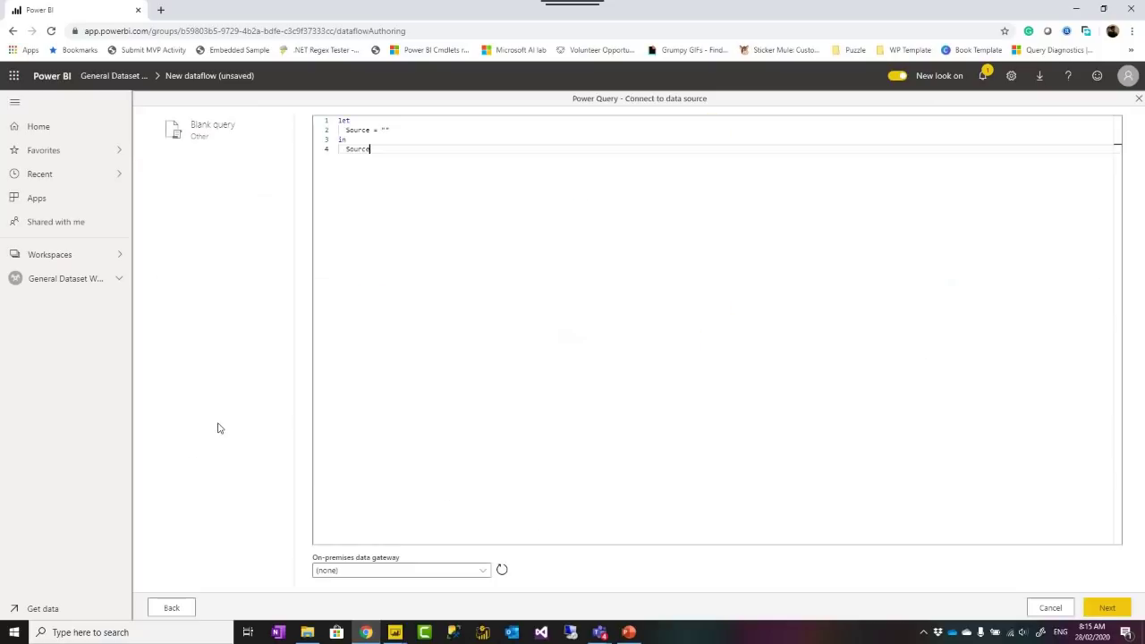
{"action": "left_click_drag", "start_coordinate": [417, 251], "coordinate": [318, 112]}
{"action": "key", "text": "Delete"}
{"action": "right_click", "coordinate": [396, 153]}
{"action": "left_click", "coordinate": [428, 211]}
{"action": "key", "text": "ctrl+v"}
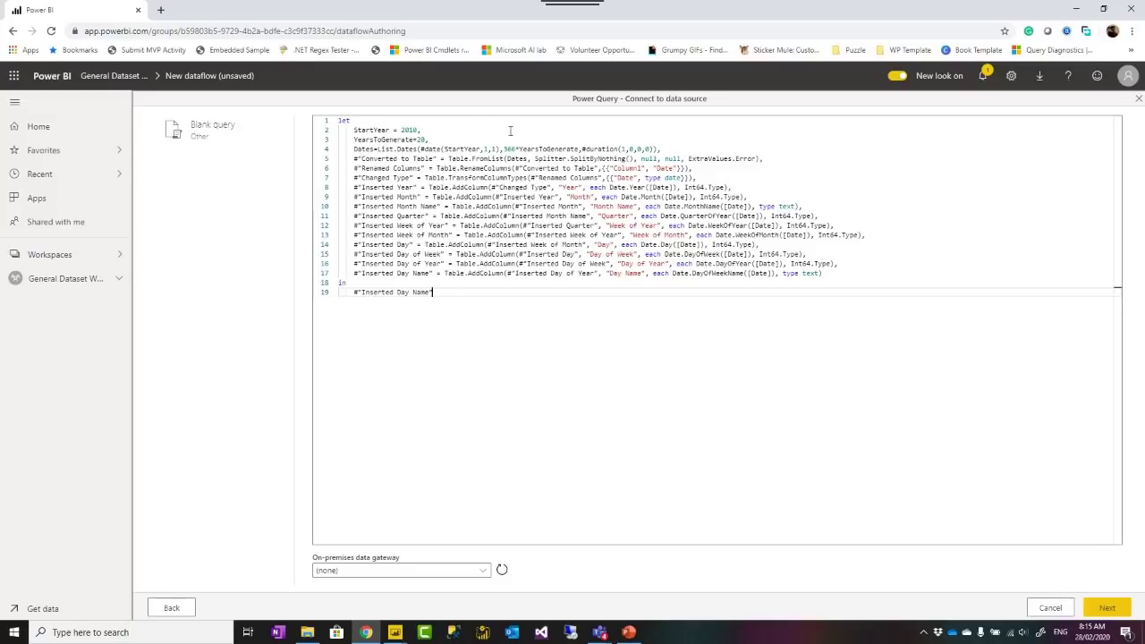
Set StartYear to 2018 and YearsToGenerate to 3 in the script, and continue to the query editor.
{"action": "left_click", "coordinate": [428, 138]}
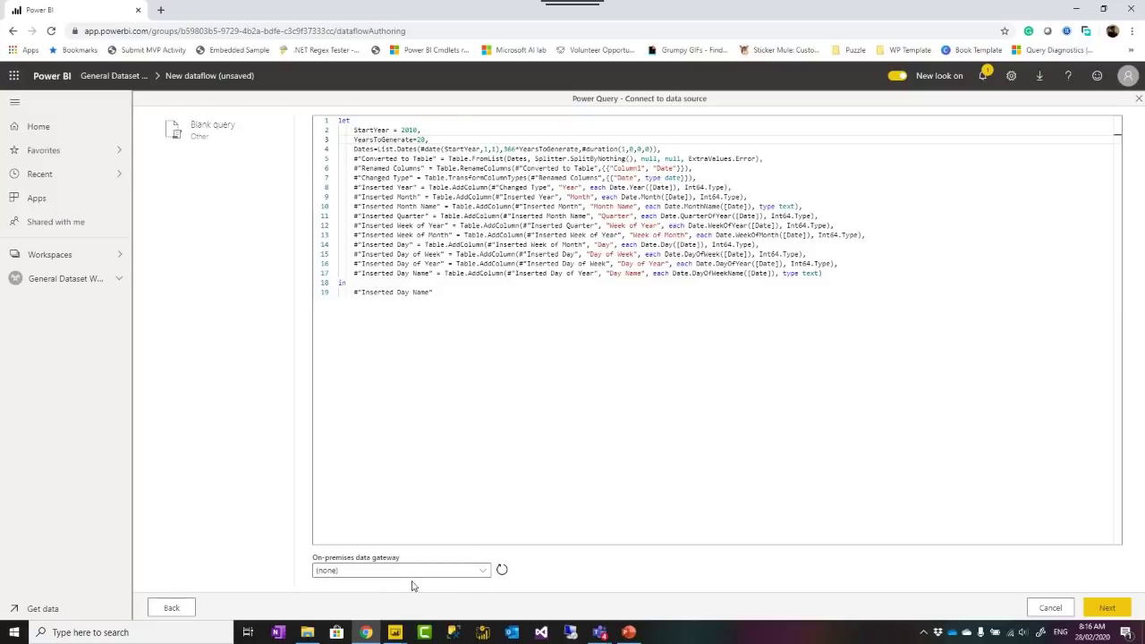
{"action": "left_click", "coordinate": [464, 294]}
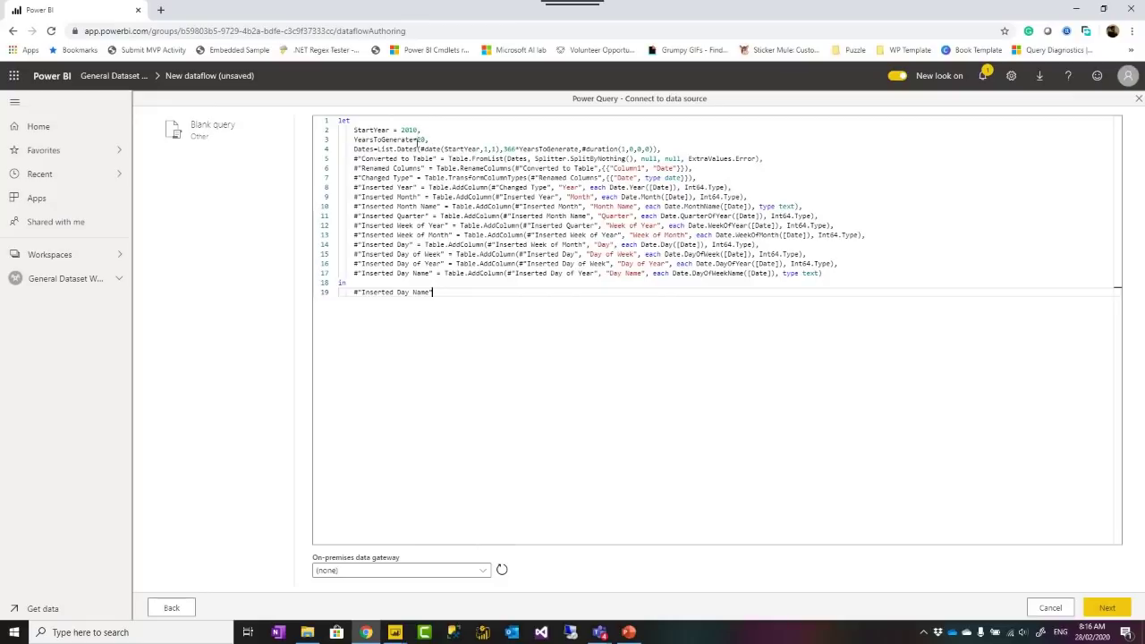
{"action": "left_click", "coordinate": [413, 130]}
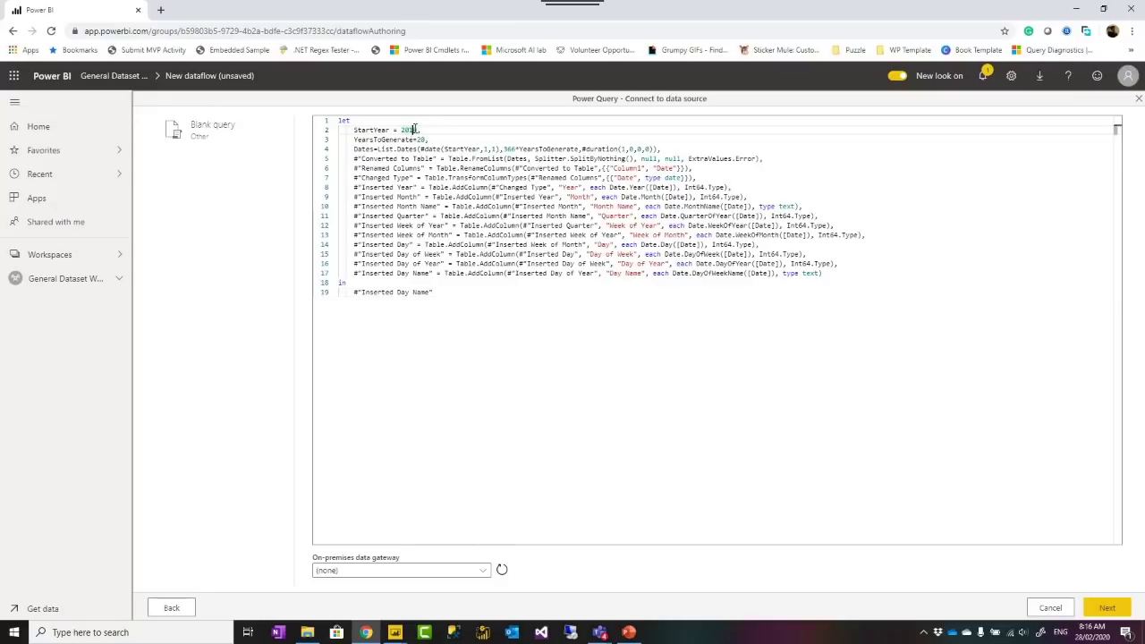
{"action": "double_click", "coordinate": [413, 130]}
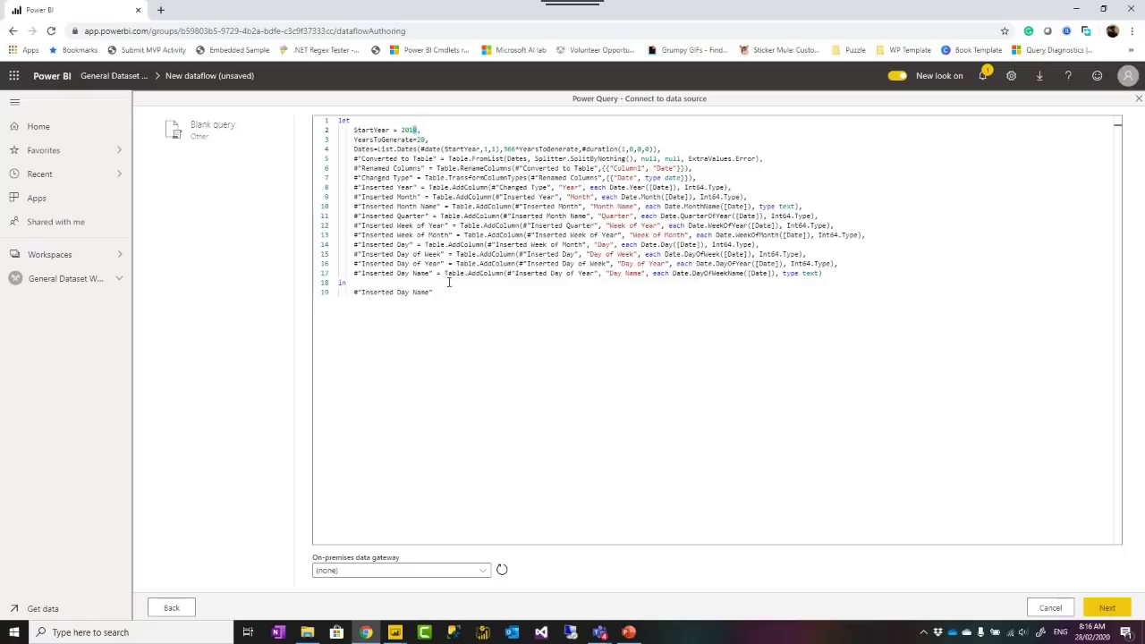
{"action": "left_click", "coordinate": [423, 139]}
{"action": "double_click", "coordinate": [424, 140]}
{"action": "key", "text": "BackSpace"}
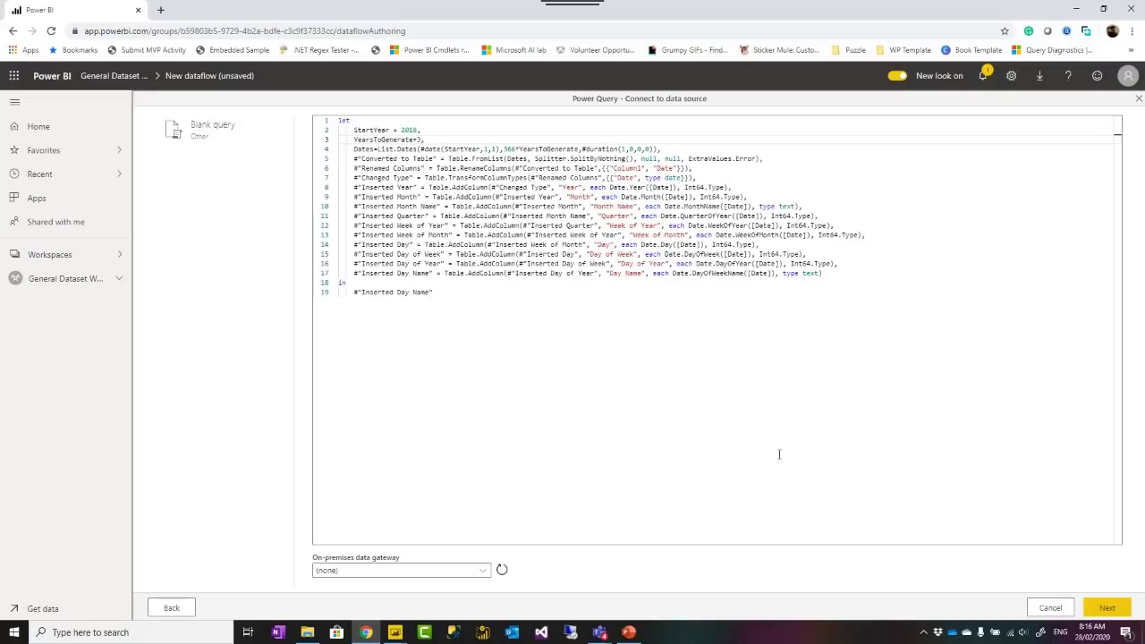
{"action": "left_click", "coordinate": [1107, 613]}
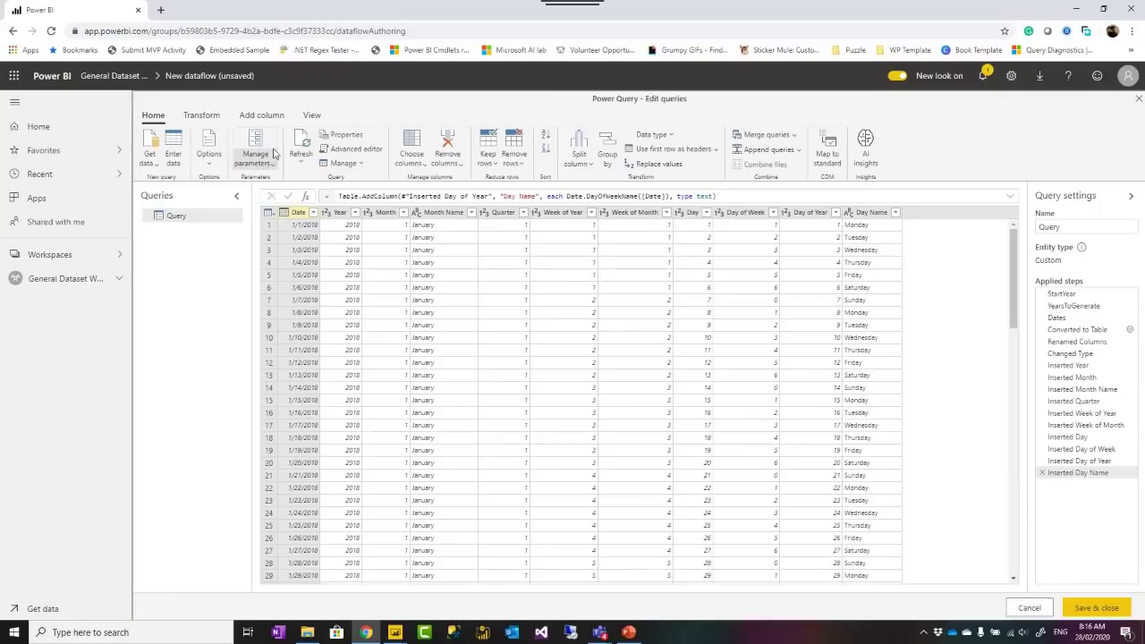
Rename the query as Date, then save and close the dataflow's query editor.
{"action": "left_click", "coordinate": [193, 118]}
{"action": "left_click", "coordinate": [153, 116]}
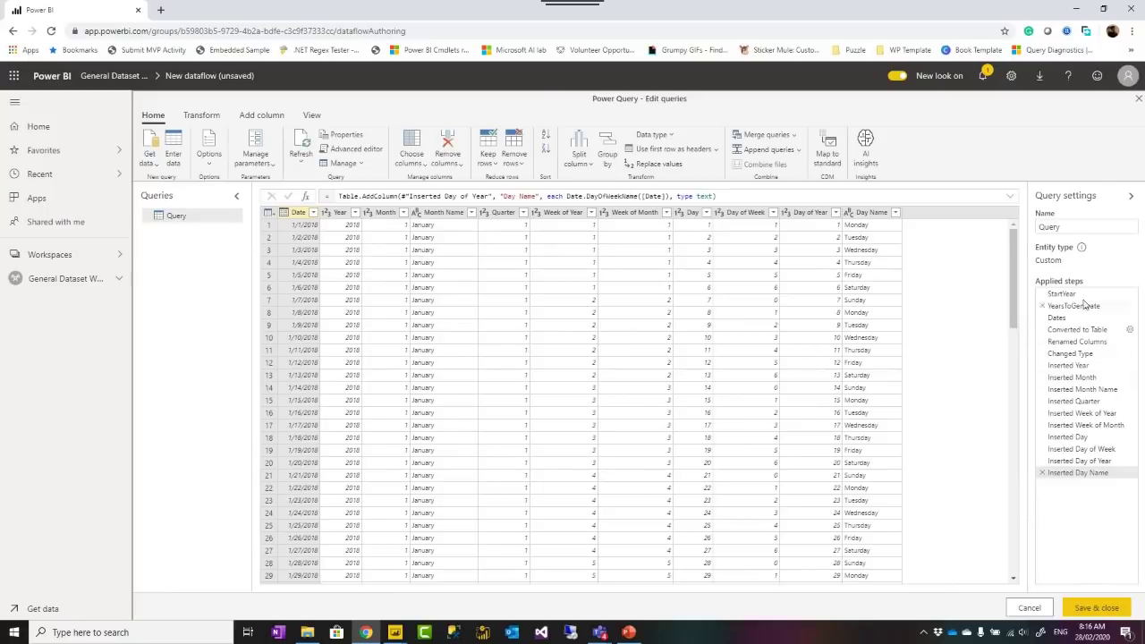
{"action": "left_click", "coordinate": [1063, 227]}
{"action": "left_click_drag", "start_coordinate": [1063, 226], "coordinate": [1014, 229]}
{"action": "type", "text": "Date"}
{"action": "key", "text": "Return"}
{"action": "left_click", "coordinate": [1099, 609]}
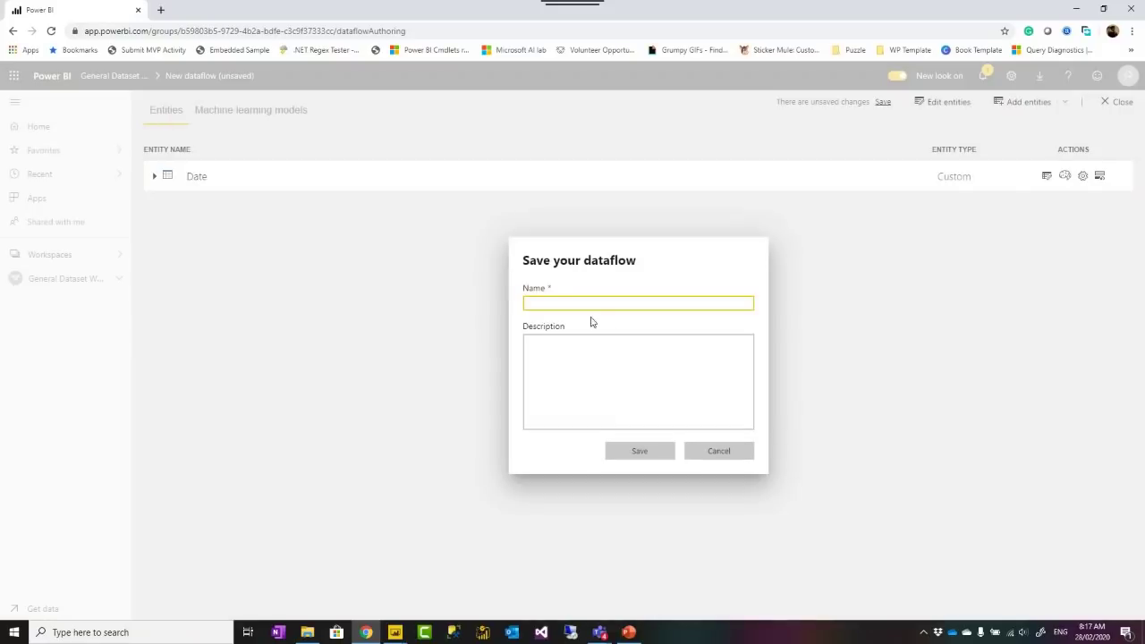
Save the dataflow as PBI Webinar Sample DF and refresh it from the workspace's dataflow list.
{"action": "left_click", "coordinate": [565, 303]}
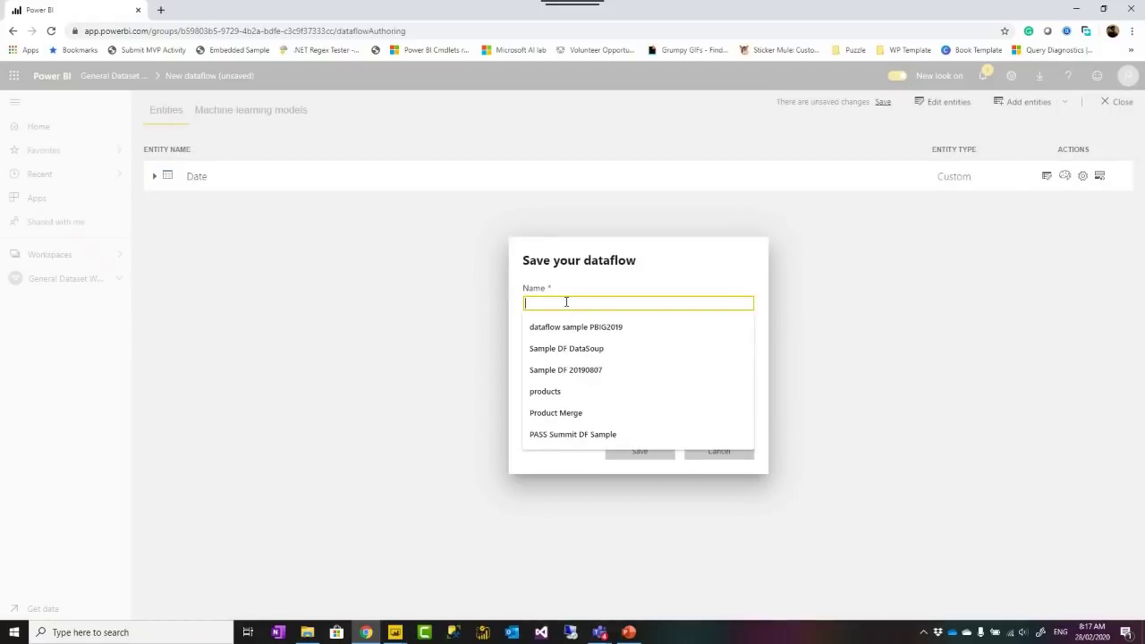
{"action": "type", "text": "PBI Webinar Sample DF"}
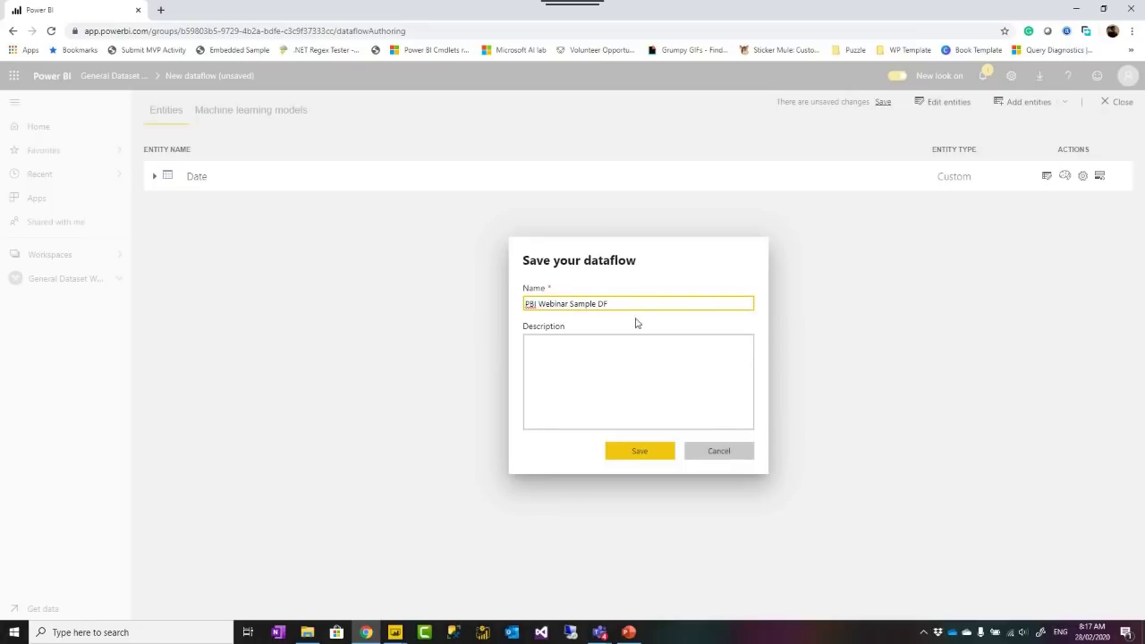
{"action": "left_click", "coordinate": [642, 452]}
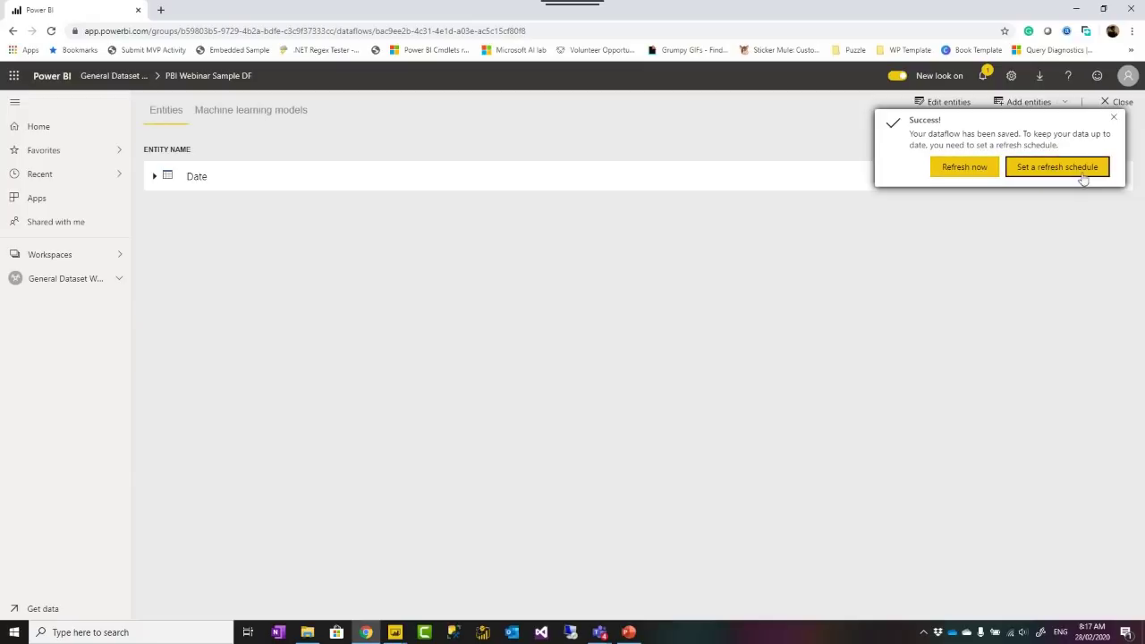
{"action": "left_click", "coordinate": [1118, 103]}
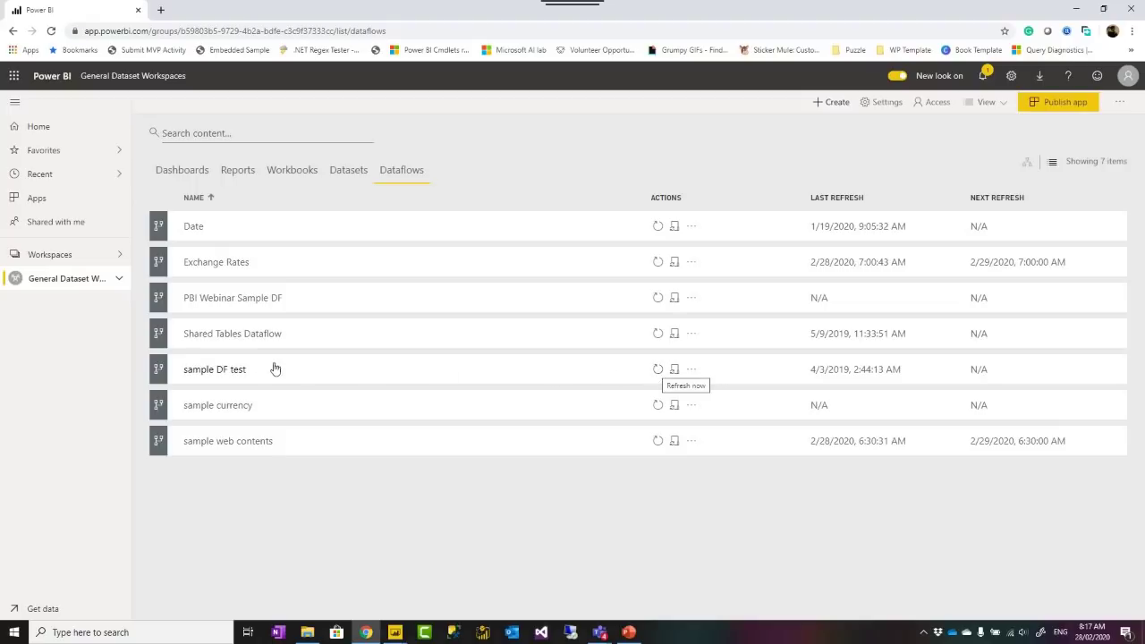
{"action": "left_click", "coordinate": [658, 299]}
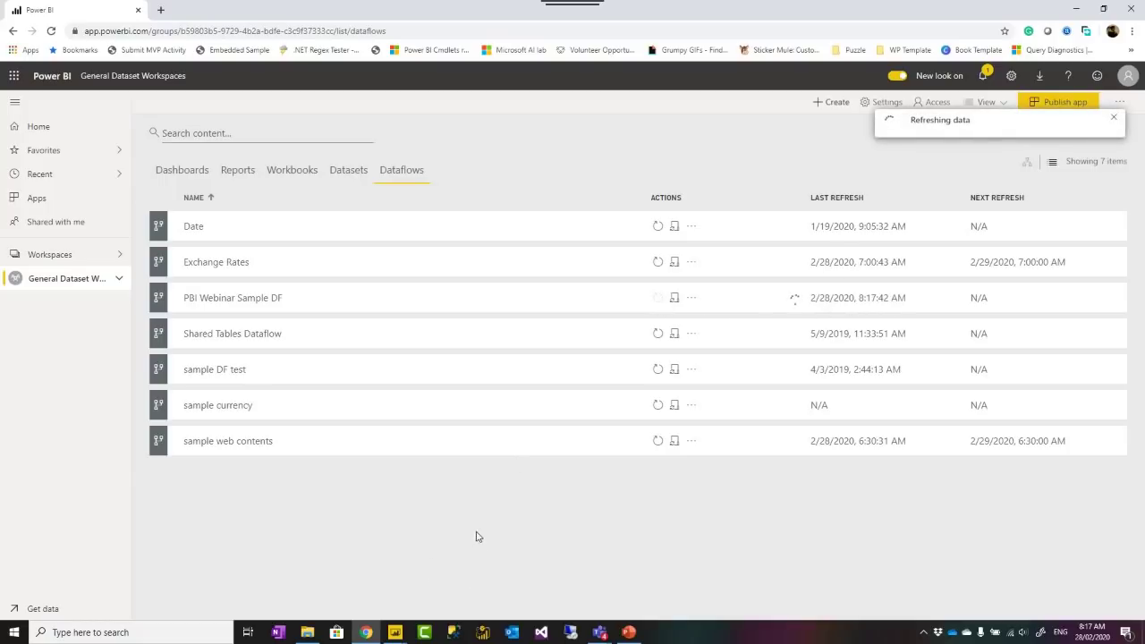
Cancel the Advanced Editor in Power BI Desktop and close the Date file without saving its changes.
{"action": "left_click", "coordinate": [403, 632]}
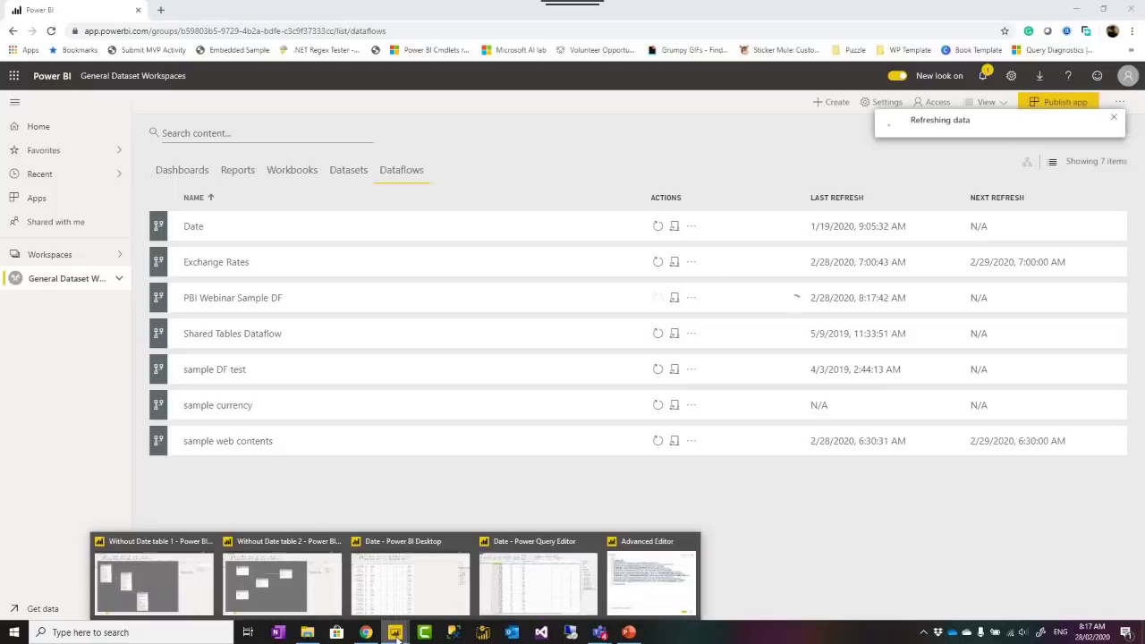
{"action": "left_click", "coordinate": [674, 573]}
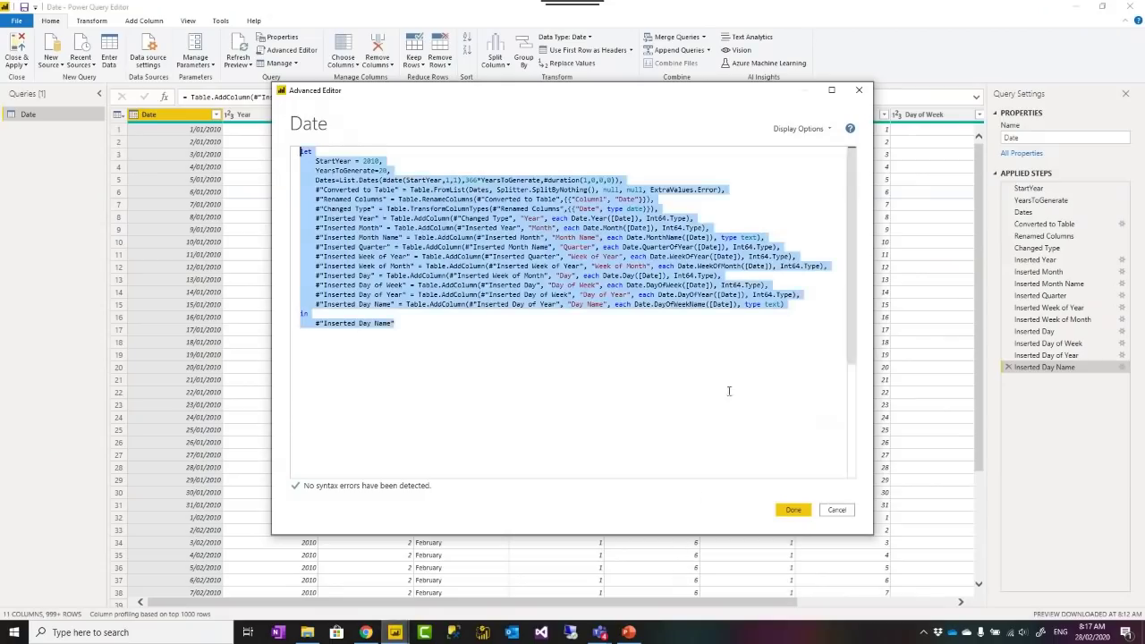
{"action": "left_click", "coordinate": [837, 509]}
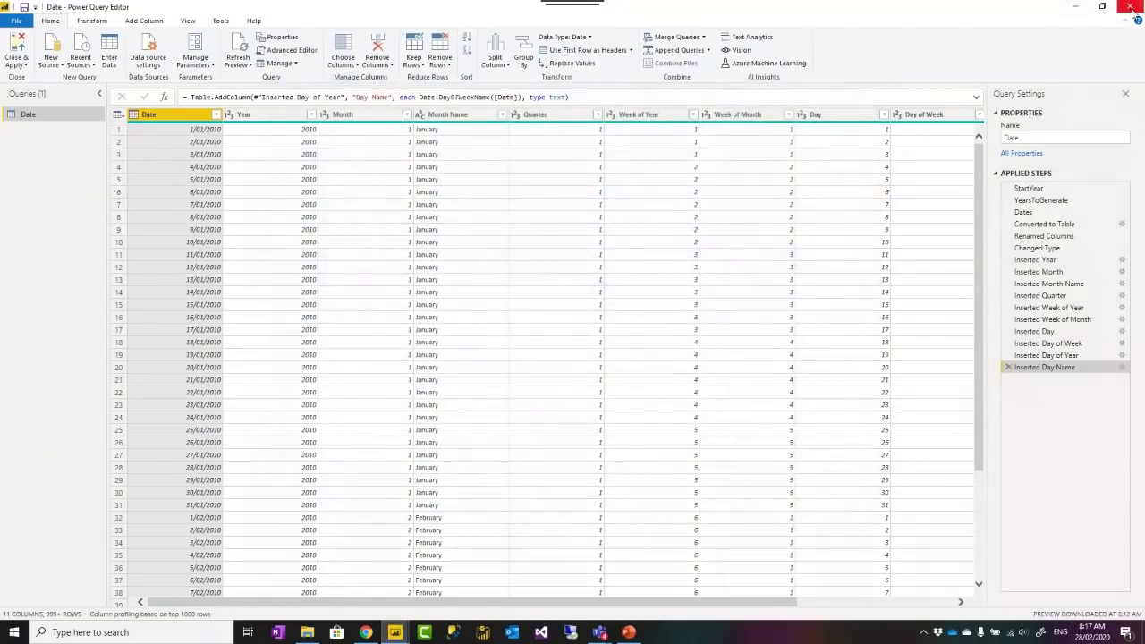
{"action": "key", "text": "alt+Tab"}
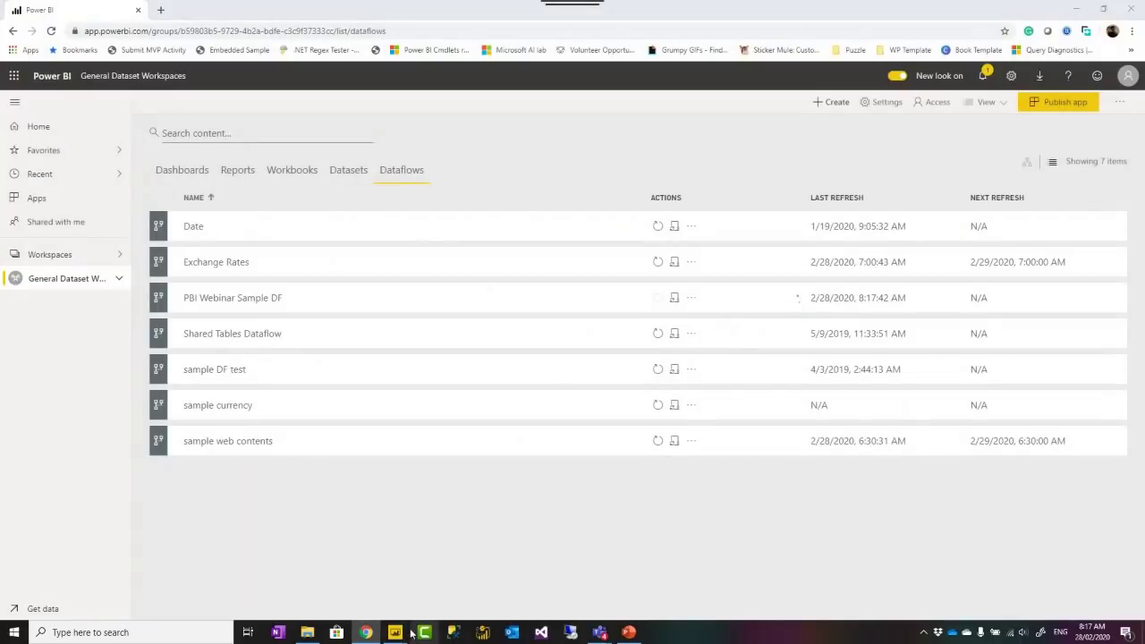
{"action": "mouse_move", "coordinate": [399, 635]}
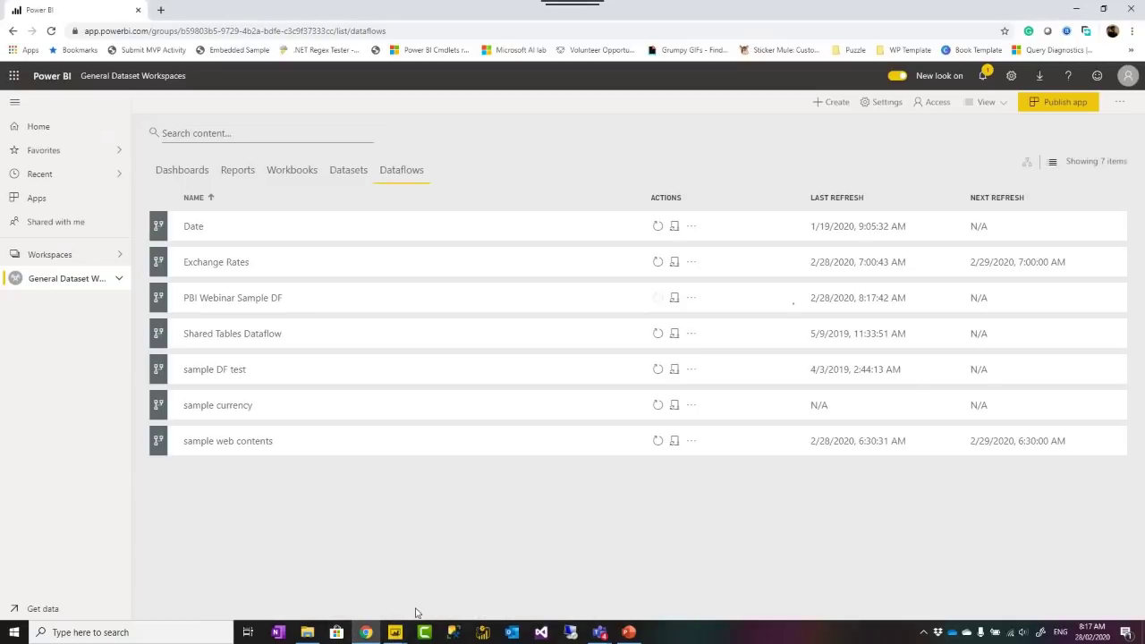
{"action": "key", "text": "alt+Tab"}
{"action": "key", "text": "alt+Tab"}
{"action": "left_click", "coordinate": [1130, 11]}
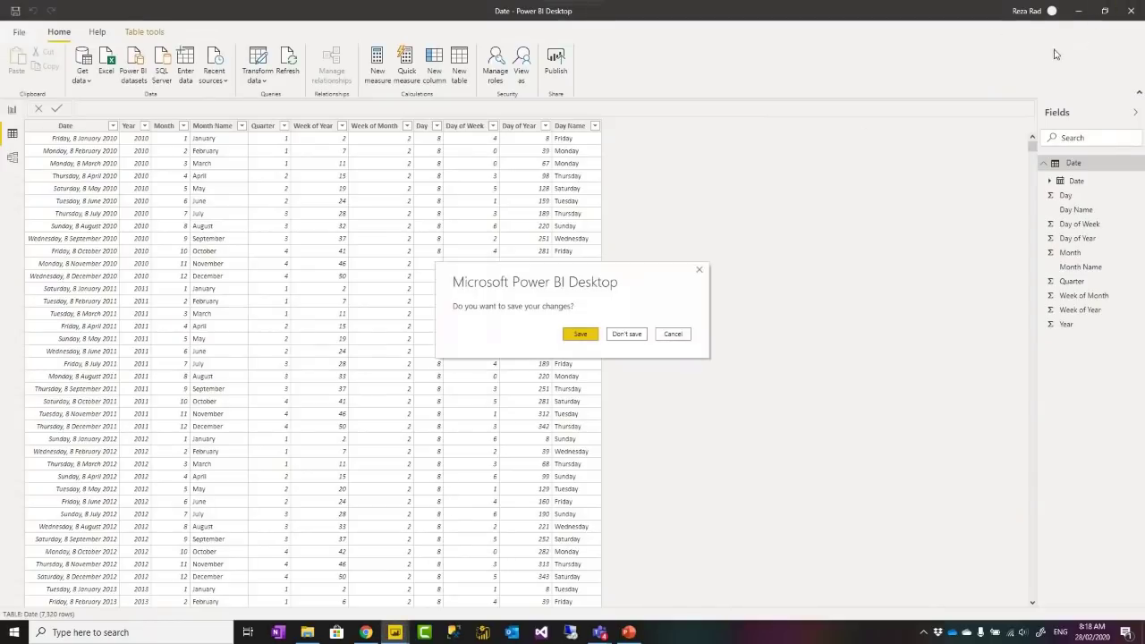
{"action": "left_click", "coordinate": [630, 334]}
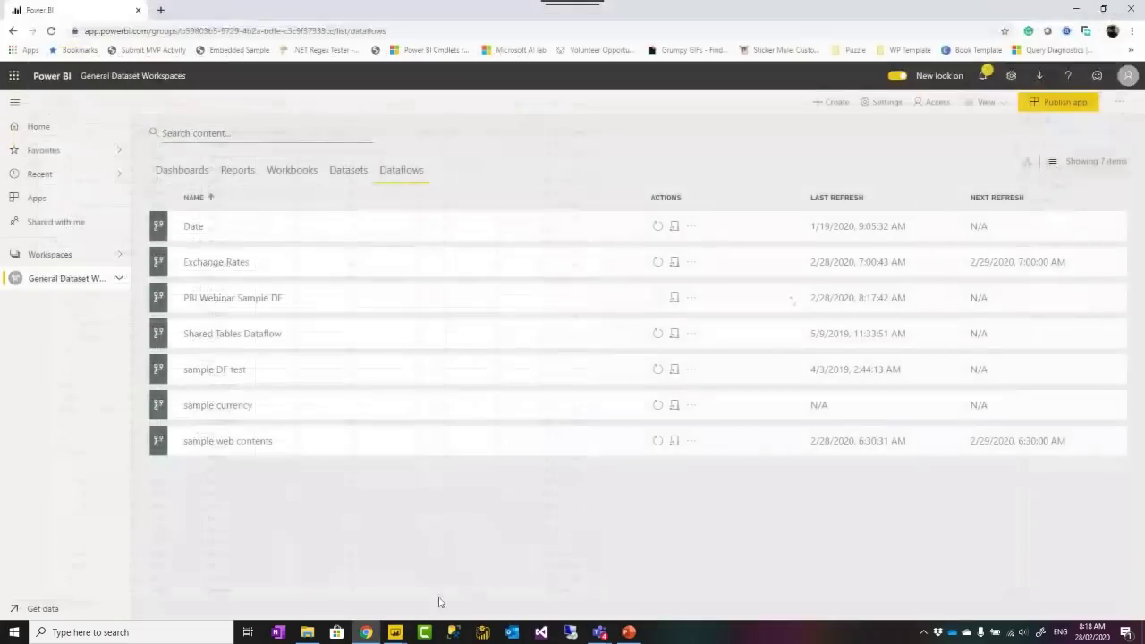
Switch to the Without Date table 1 report in Power BI Desktop and get data from Power BI dataflows.
{"action": "mouse_move", "coordinate": [395, 634]}
{"action": "left_click", "coordinate": [357, 591]}
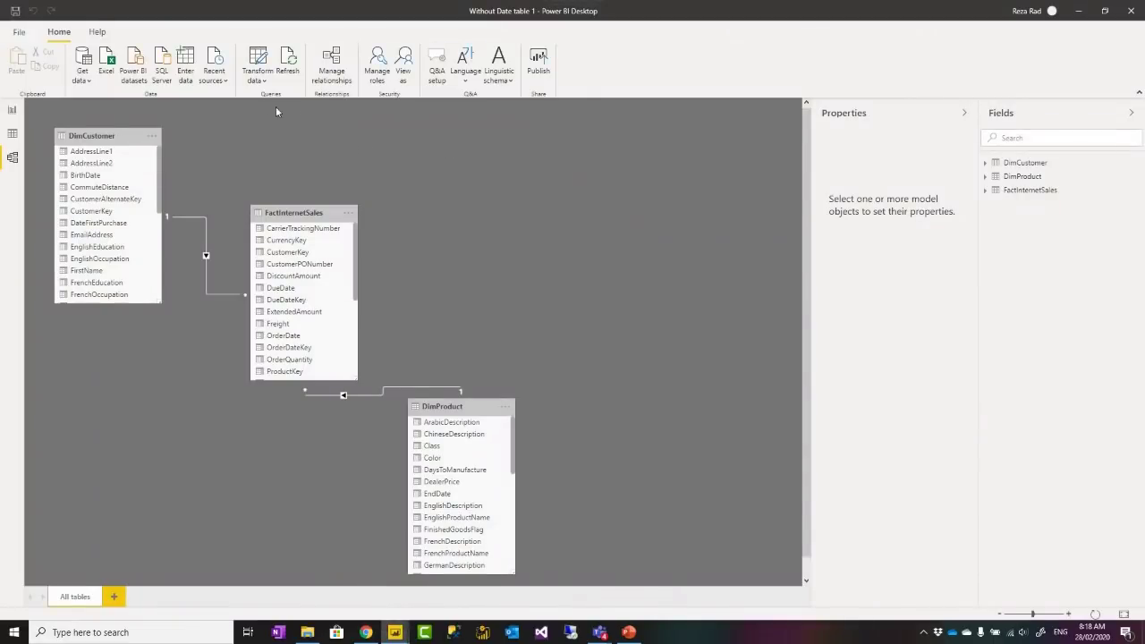
{"action": "left_click", "coordinate": [88, 85]}
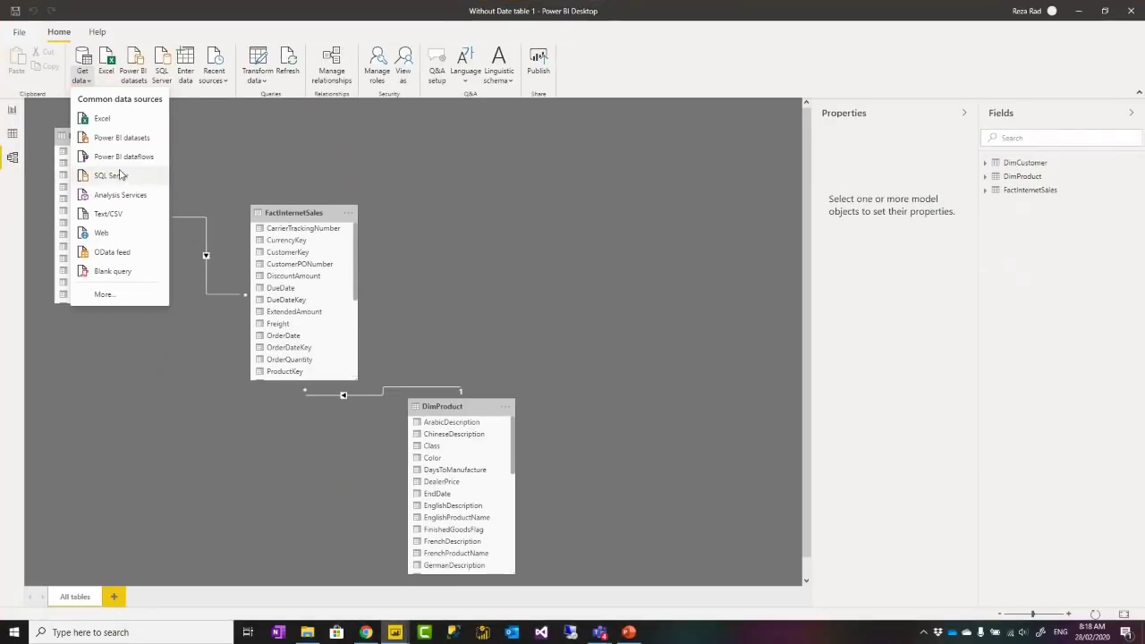
{"action": "left_click", "coordinate": [113, 157]}
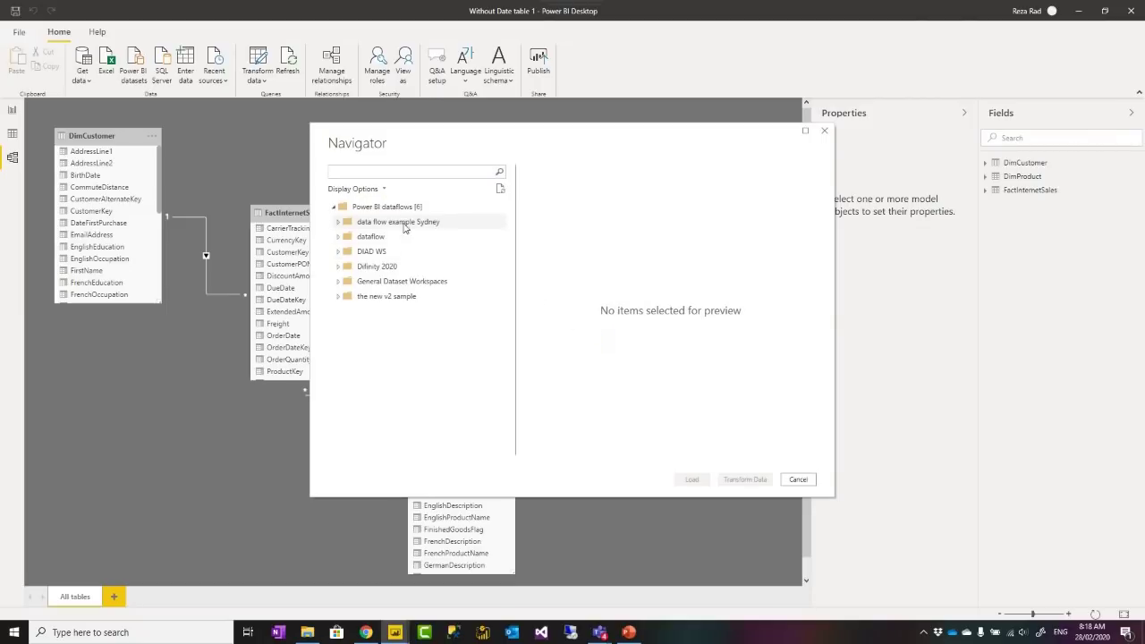
Select the Date entity of PBI Webinar Sample DF under General Dataset Workspaces, and switch to the dataflow list in Chrome.
{"action": "left_click", "coordinate": [340, 285]}
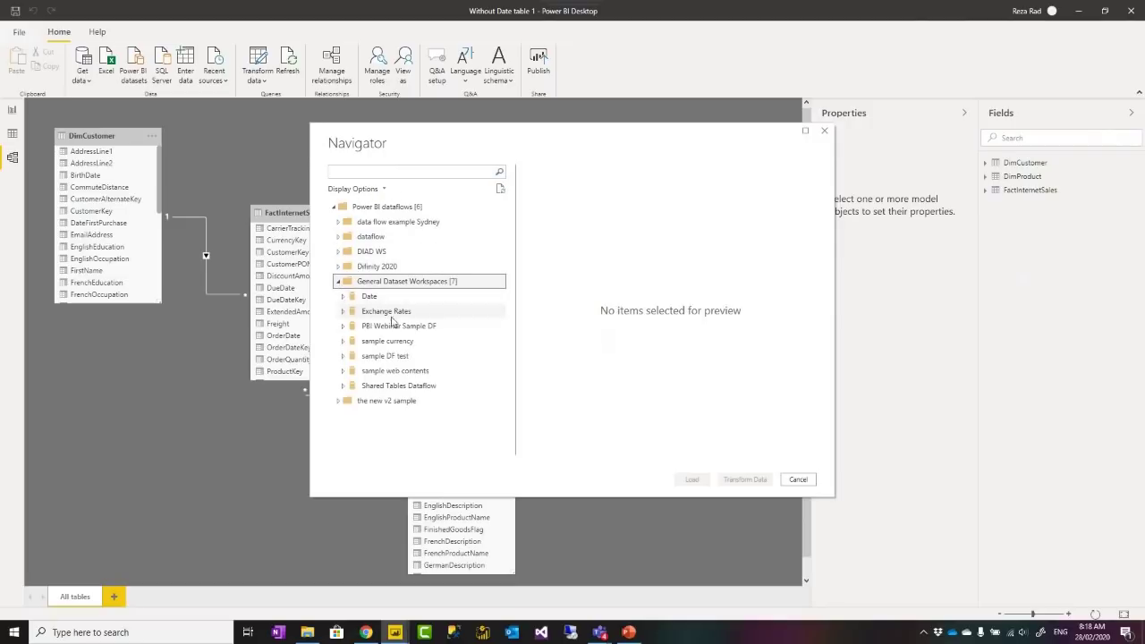
{"action": "left_click", "coordinate": [379, 330]}
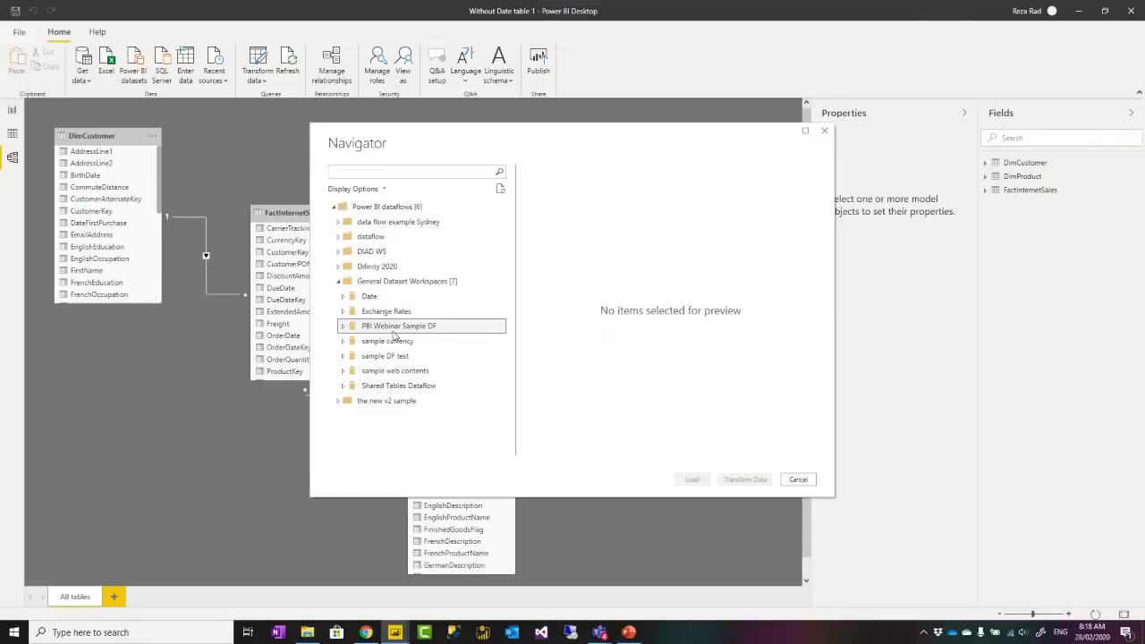
{"action": "left_click", "coordinate": [342, 330]}
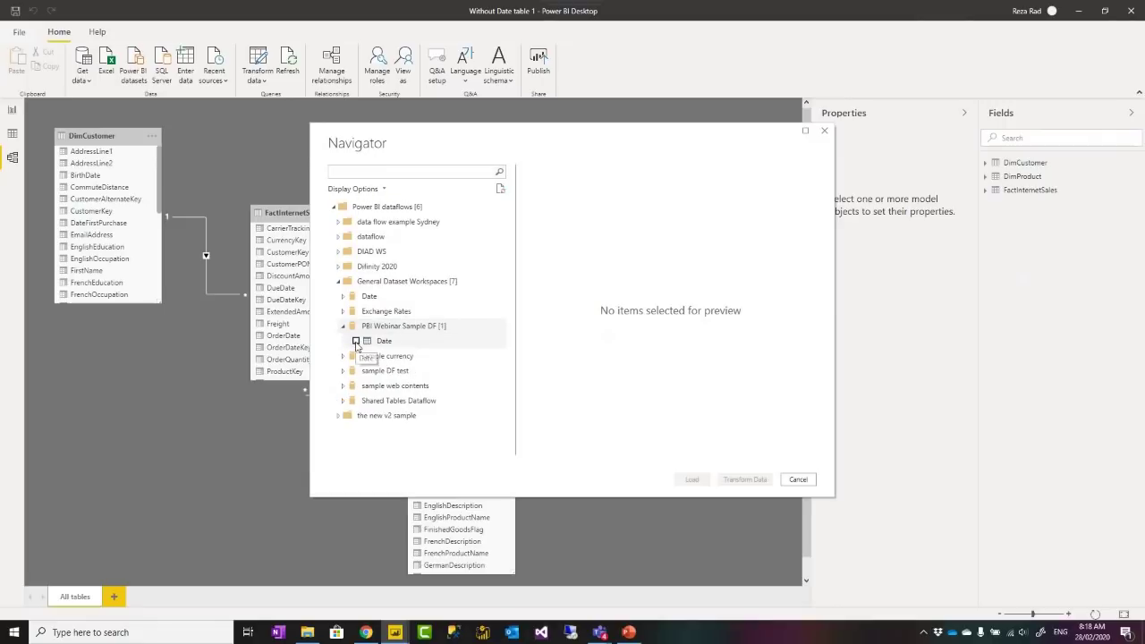
{"action": "left_click", "coordinate": [356, 341]}
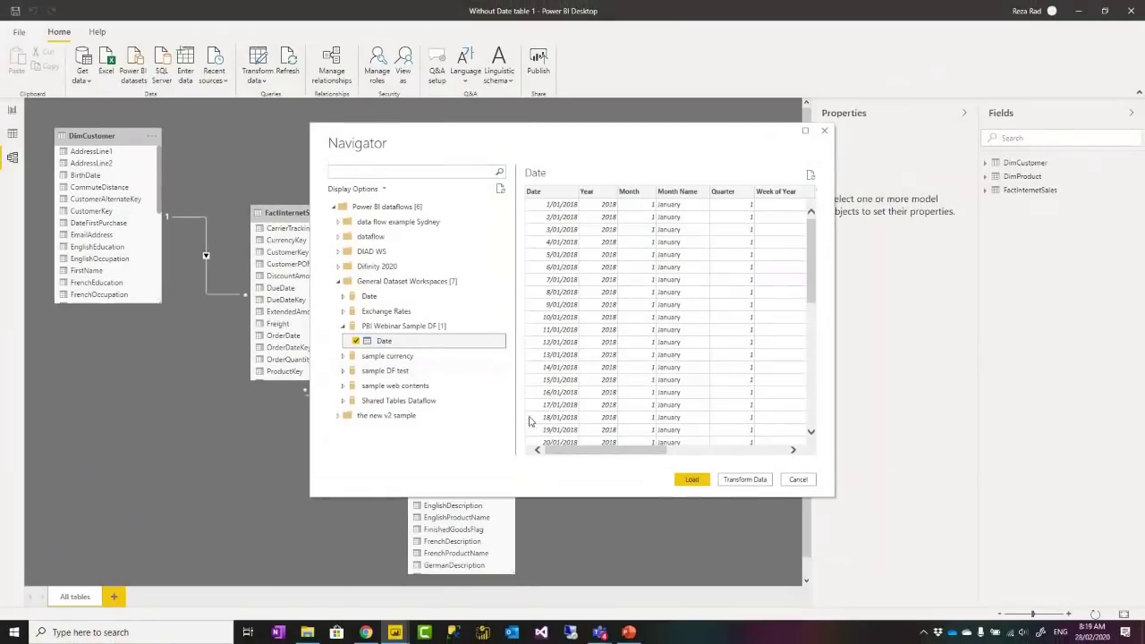
{"action": "key", "text": "alt+Tab"}
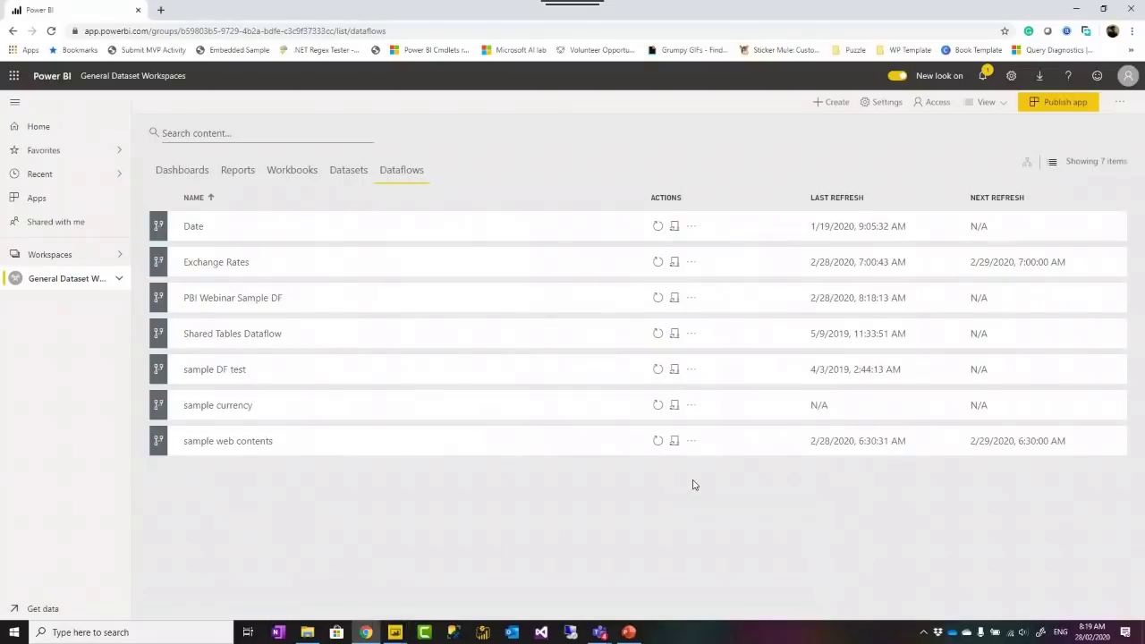
Check the Date table loaded into the Without Date table 1 model, and view the Without Date table 2 model and the dataflow list in Chrome.
{"action": "left_click", "coordinate": [394, 633]}
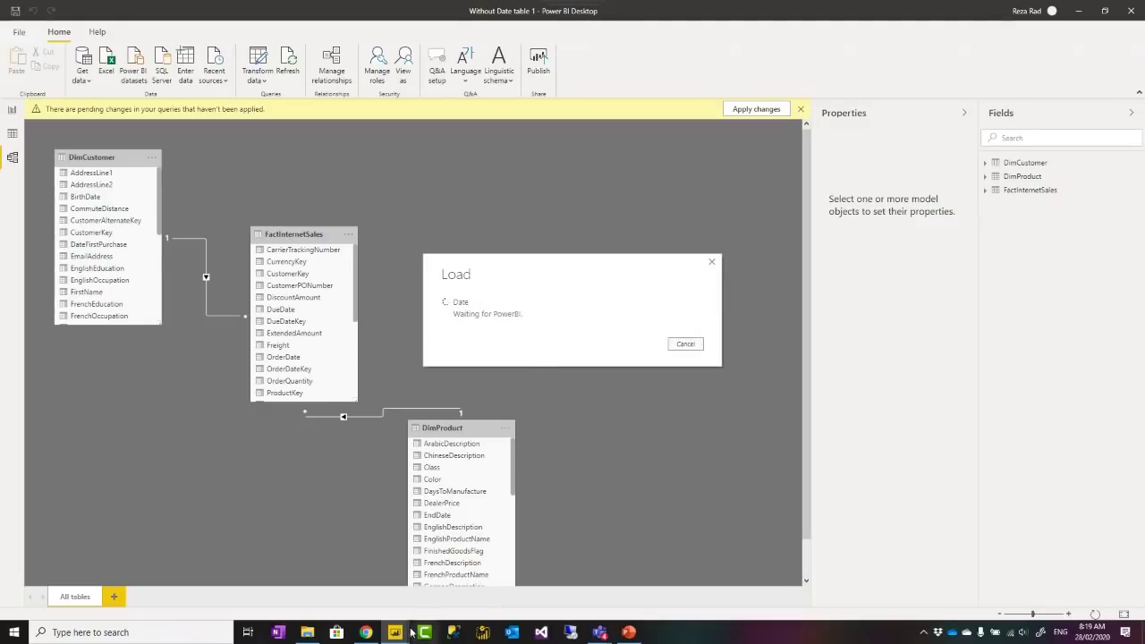
{"action": "mouse_move", "coordinate": [398, 635]}
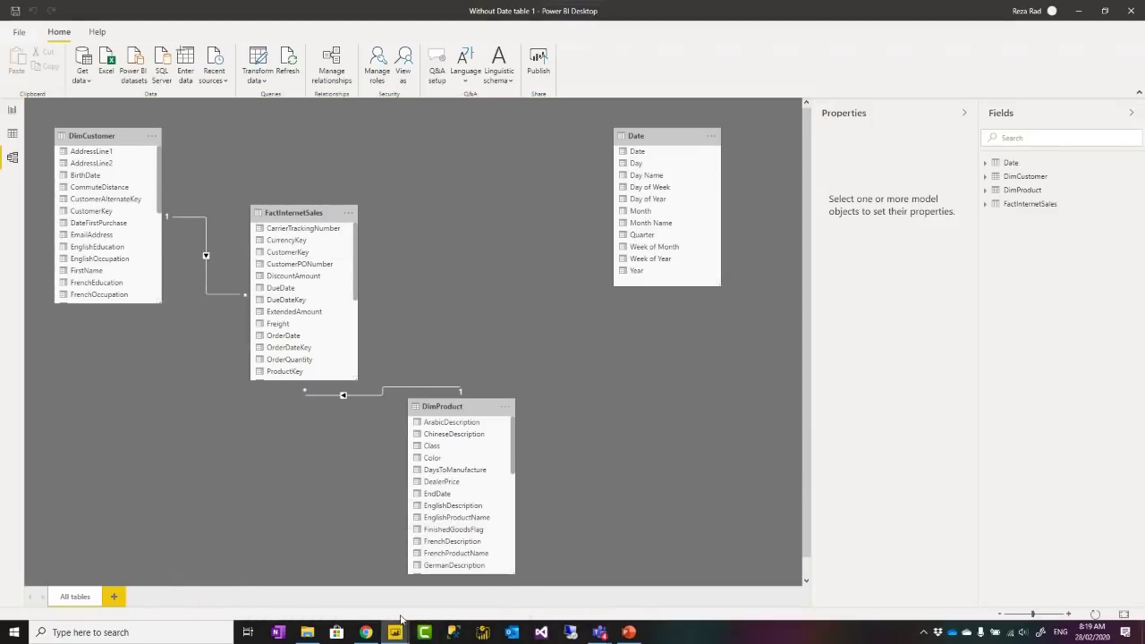
{"action": "left_click", "coordinate": [455, 588]}
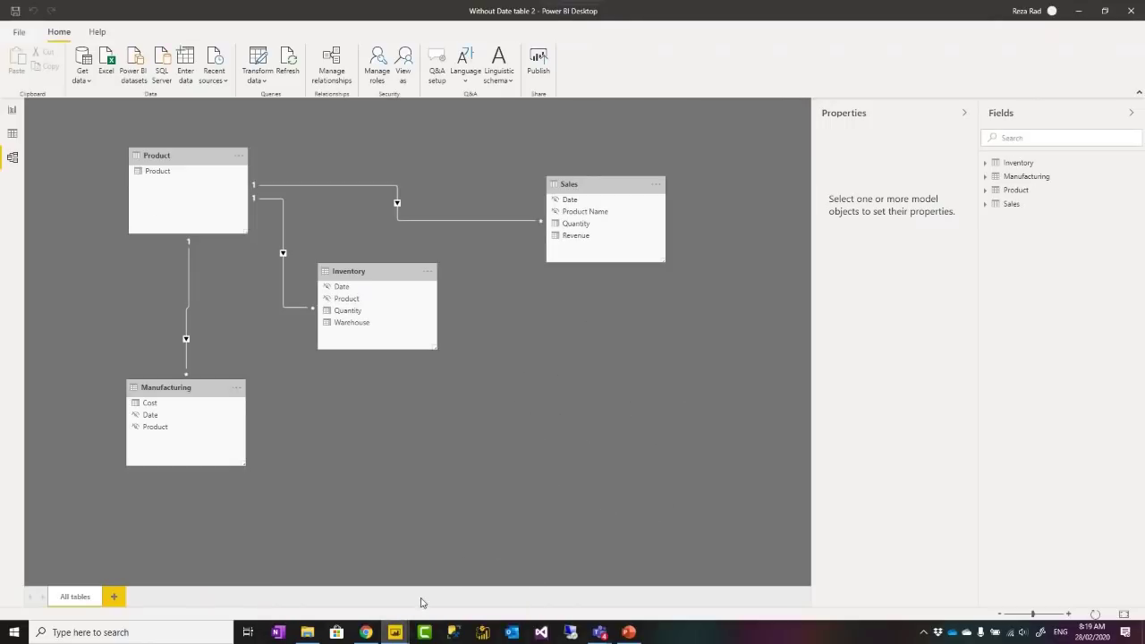
{"action": "mouse_move", "coordinate": [398, 641]}
{"action": "left_click", "coordinate": [366, 632]}
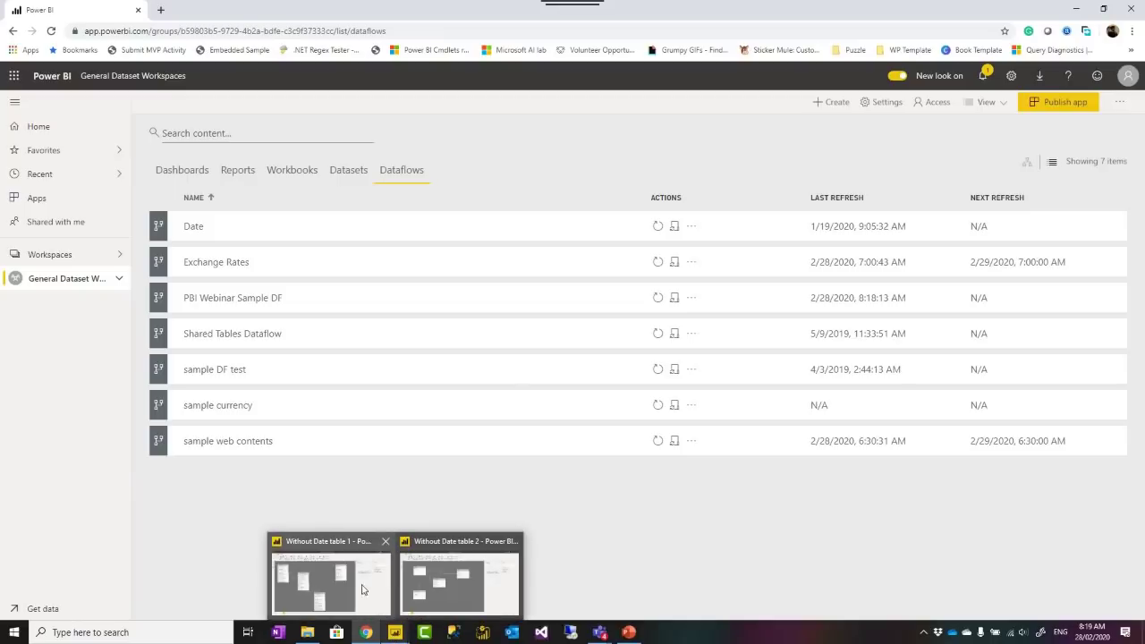
{"action": "left_click", "coordinate": [357, 584]}
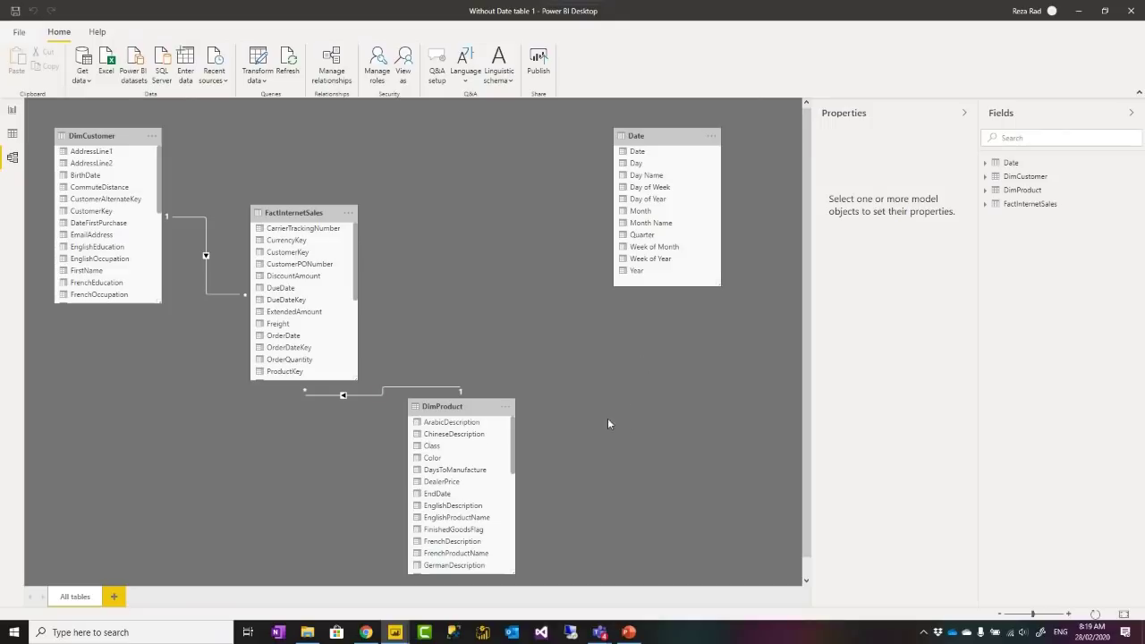
{"action": "mouse_move", "coordinate": [400, 637]}
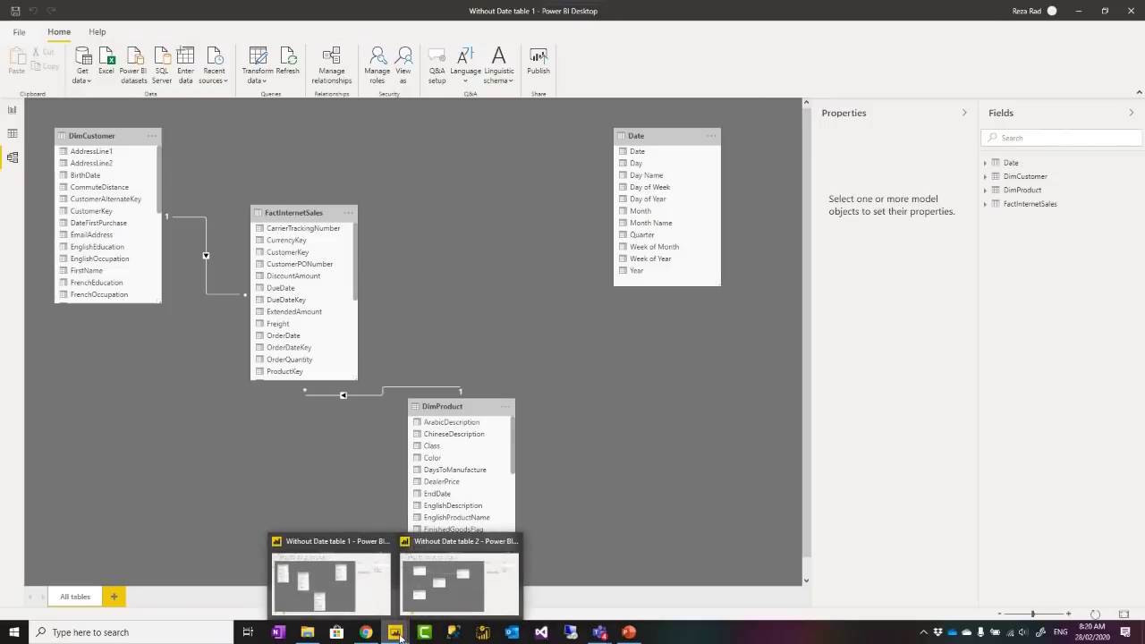
Switch to PowerPoint, present from the Centralized Data Warehouse slide through the Shared Dataset Demo slide, and end the slide show.
{"action": "left_click", "coordinate": [630, 634]}
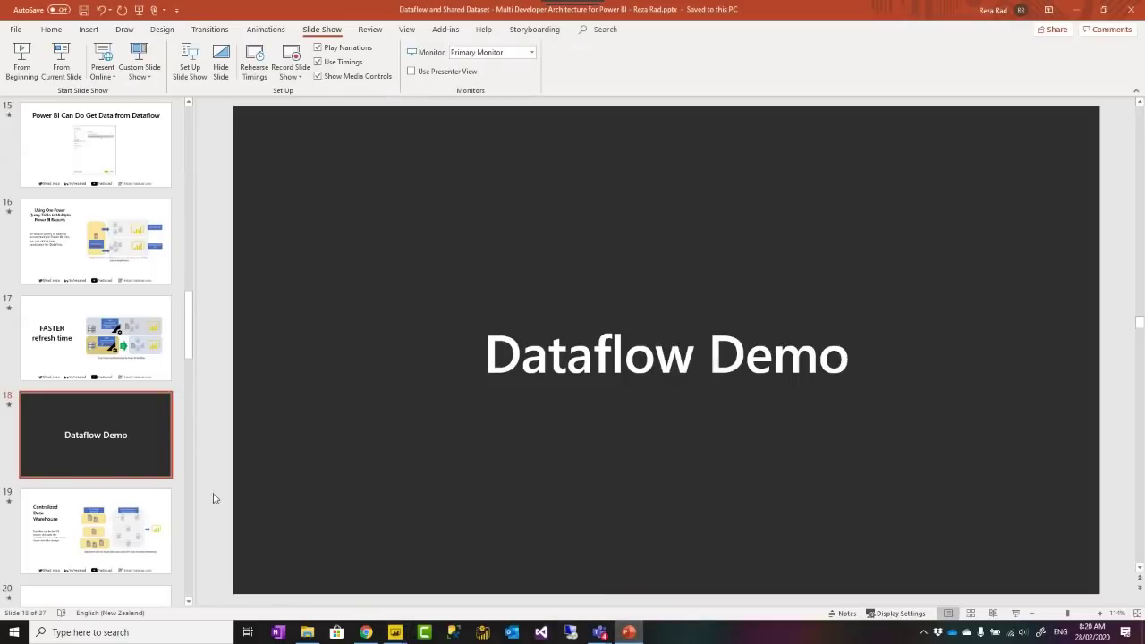
{"action": "left_click", "coordinate": [119, 541]}
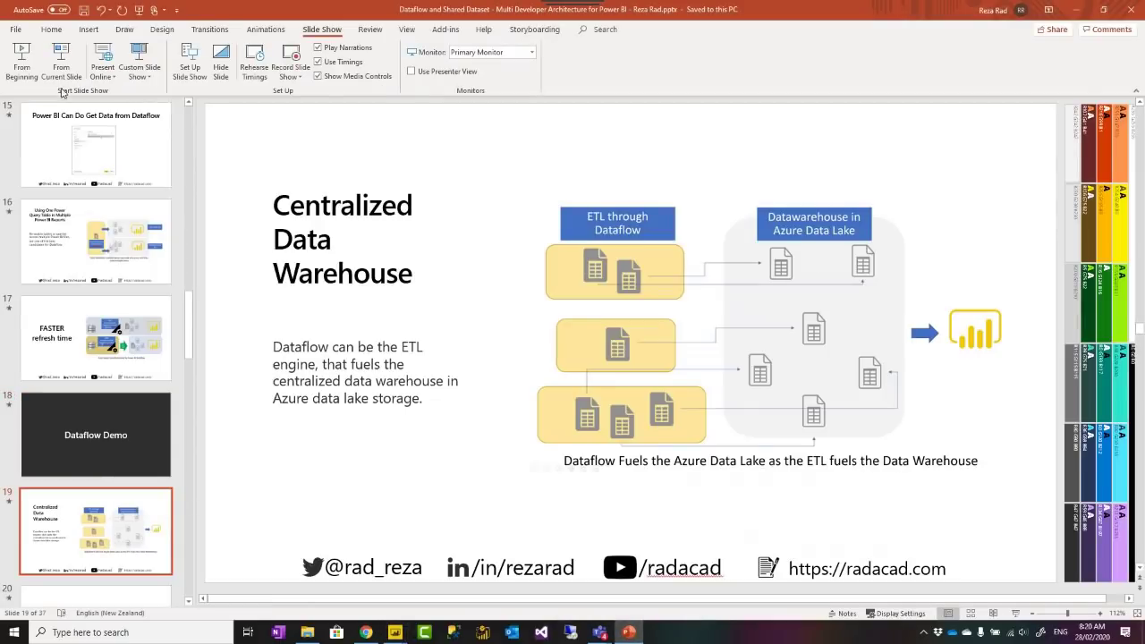
{"action": "scroll", "coordinate": [74, 189], "scroll_direction": "down", "scroll_amount": 1}
{"action": "left_click", "coordinate": [61, 64]}
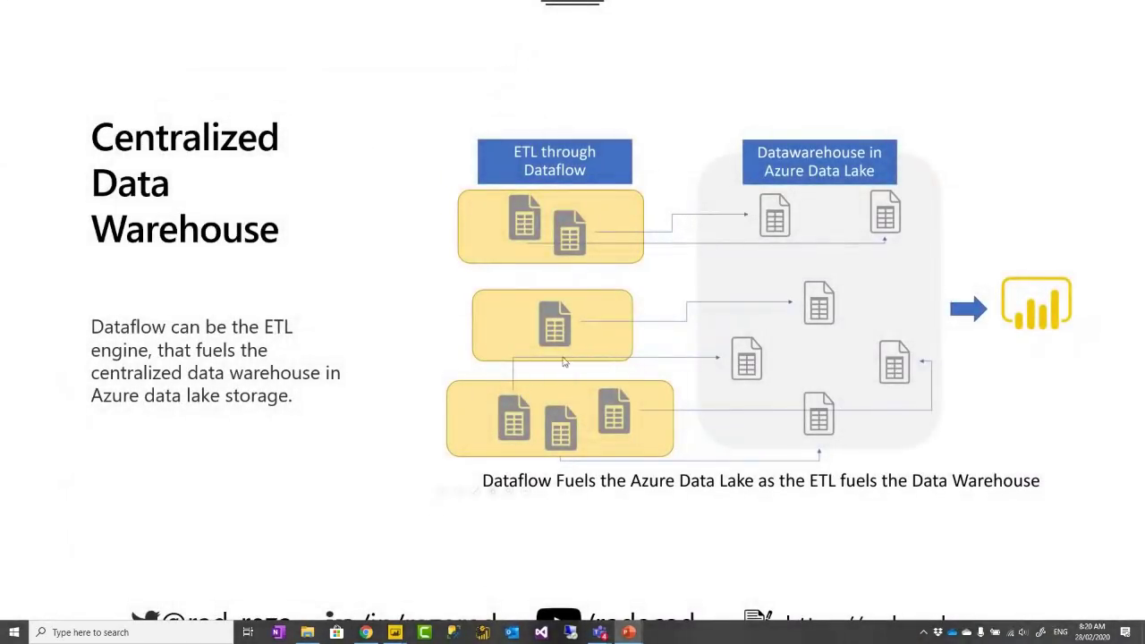
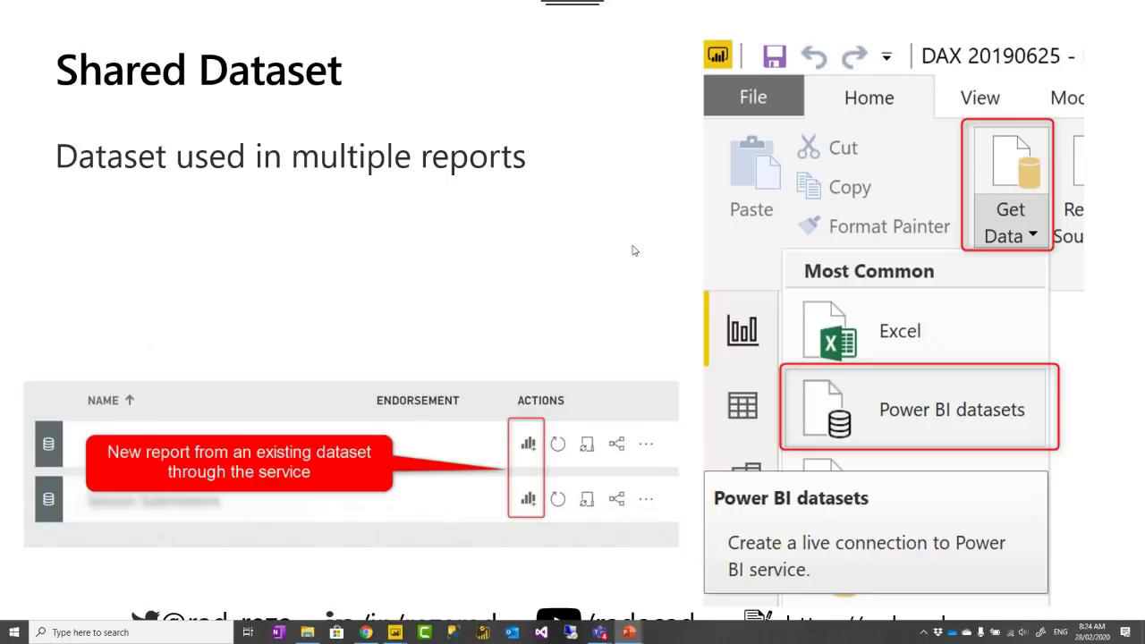
{"action": "key", "text": "Right"}
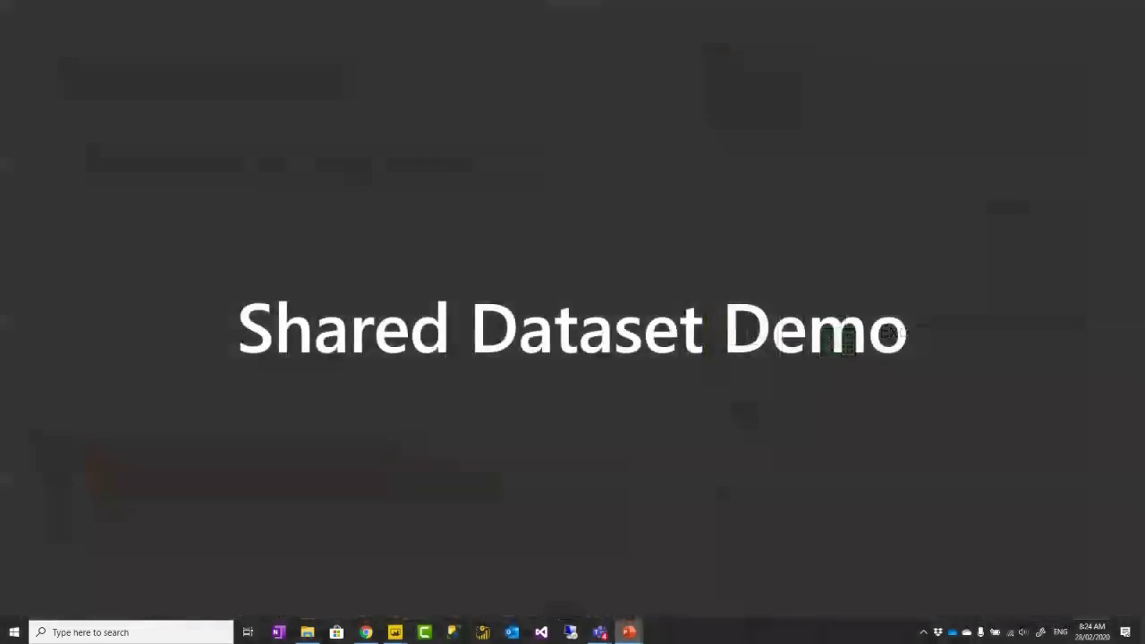
{"action": "key", "text": "Escape"}
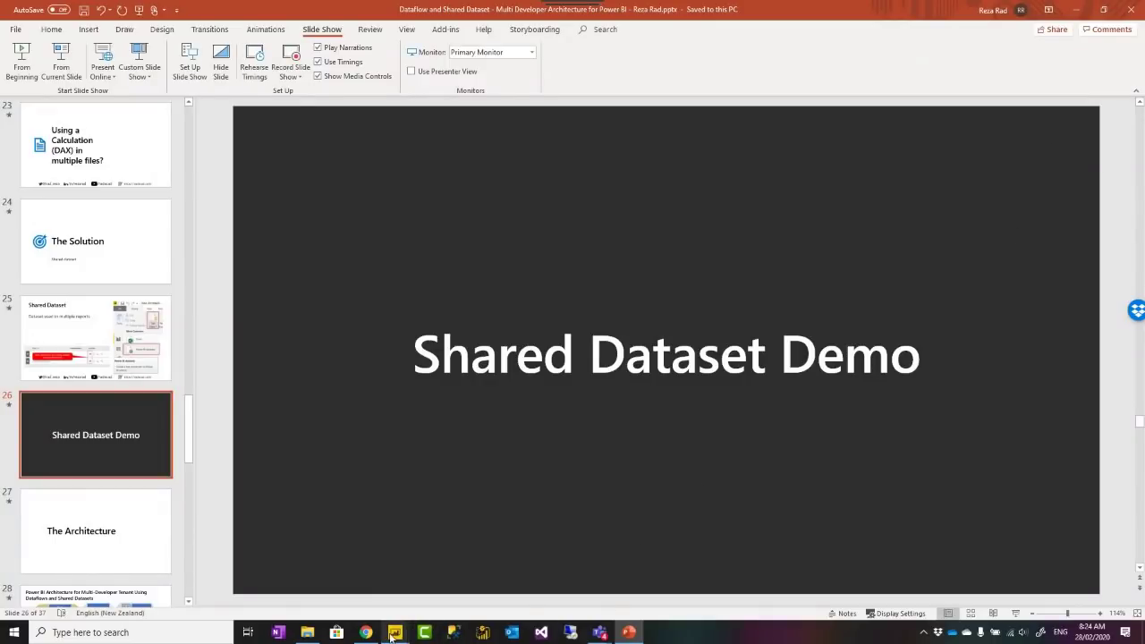
Close the Without Date table 1 and Without Date table 2 reports in Power BI Desktop.
{"action": "mouse_move", "coordinate": [394, 636]}
{"action": "mouse_move", "coordinate": [383, 552]}
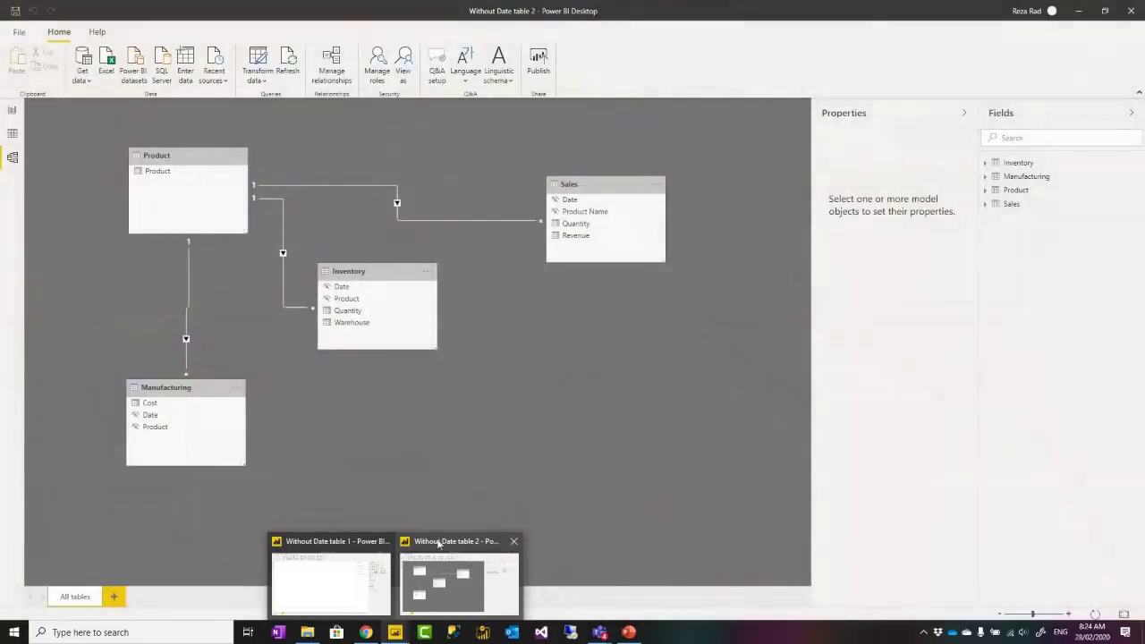
{"action": "left_click", "coordinate": [385, 542]}
{"action": "left_click", "coordinate": [626, 334]}
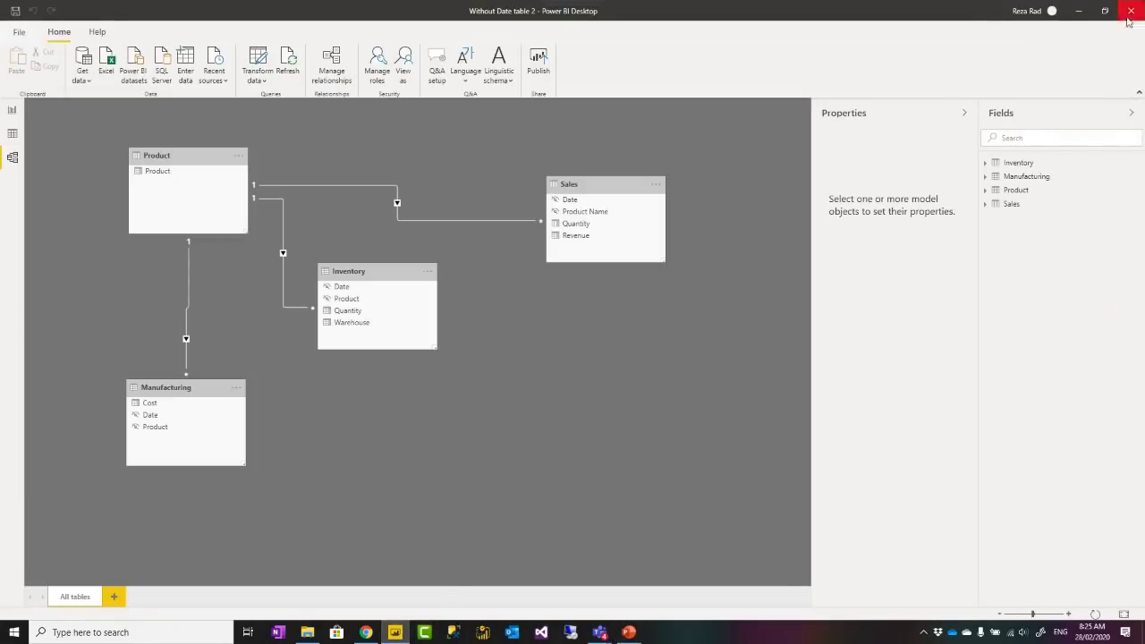
{"action": "left_click", "coordinate": [630, 332]}
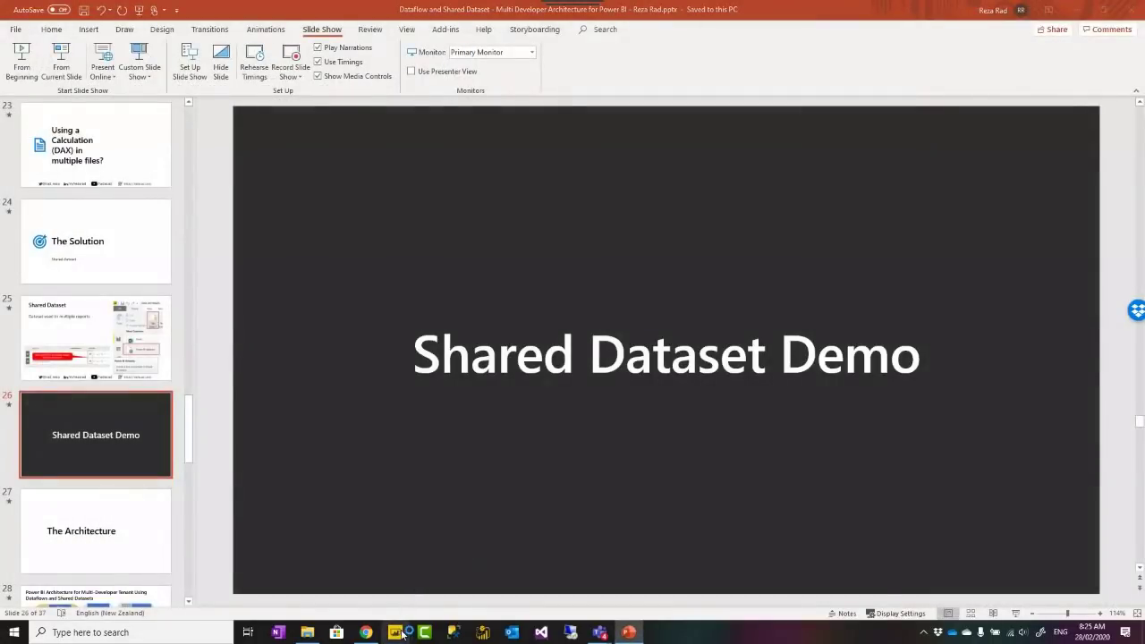
Launch a new blank Power BI Desktop report and switch to General Dataset Workspaces in Chrome.
{"action": "left_click", "coordinate": [394, 631]}
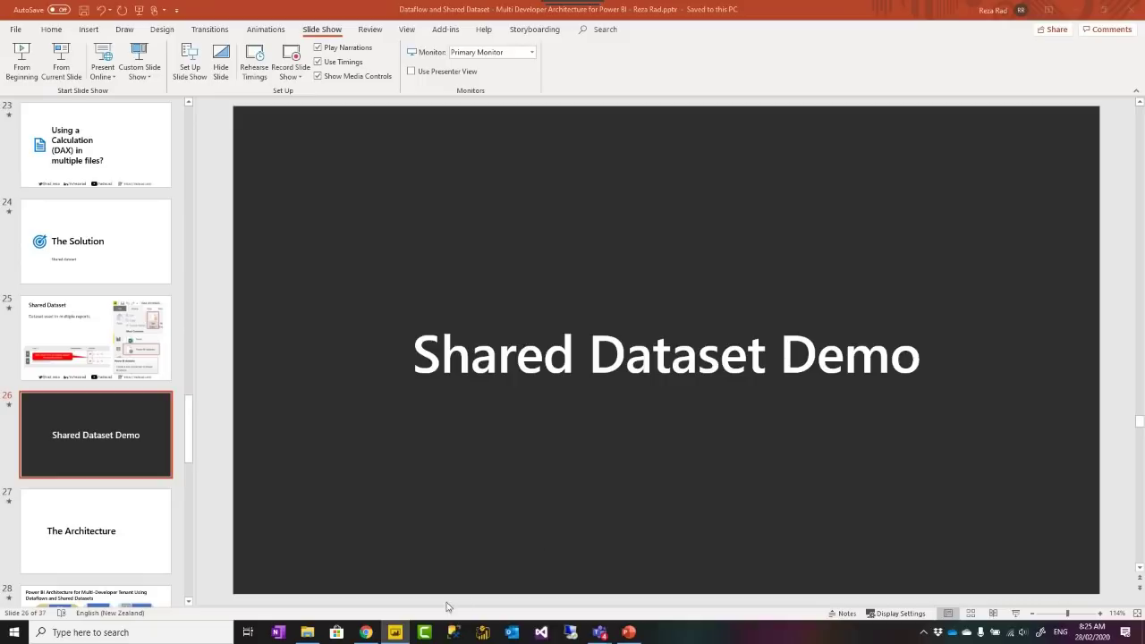
{"action": "left_click", "coordinate": [365, 632]}
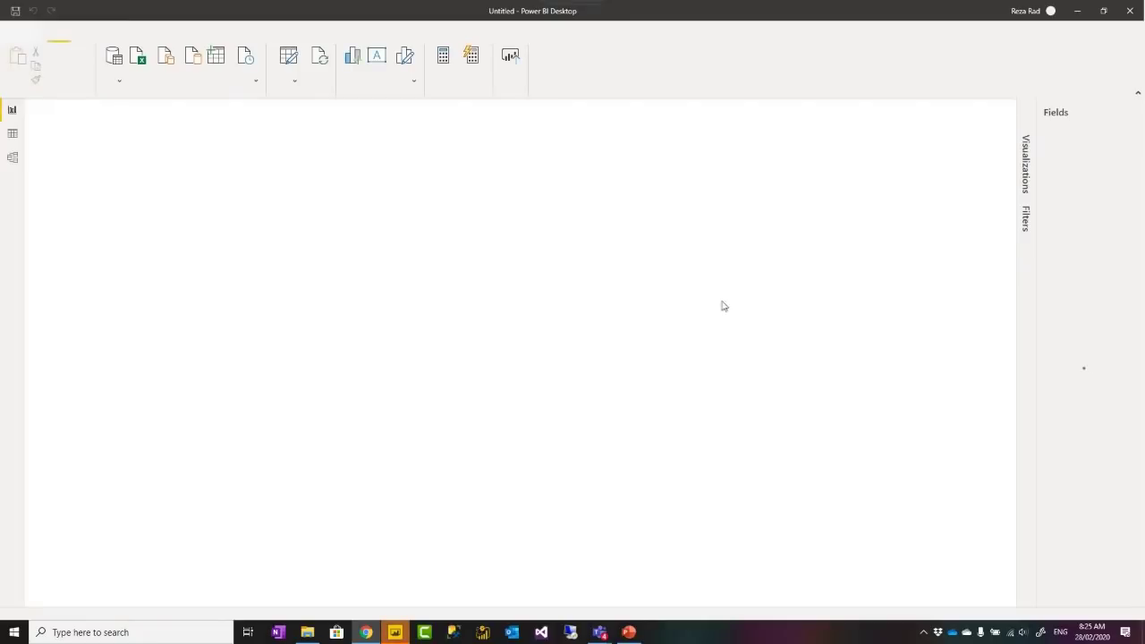
{"action": "left_click", "coordinate": [1079, 11]}
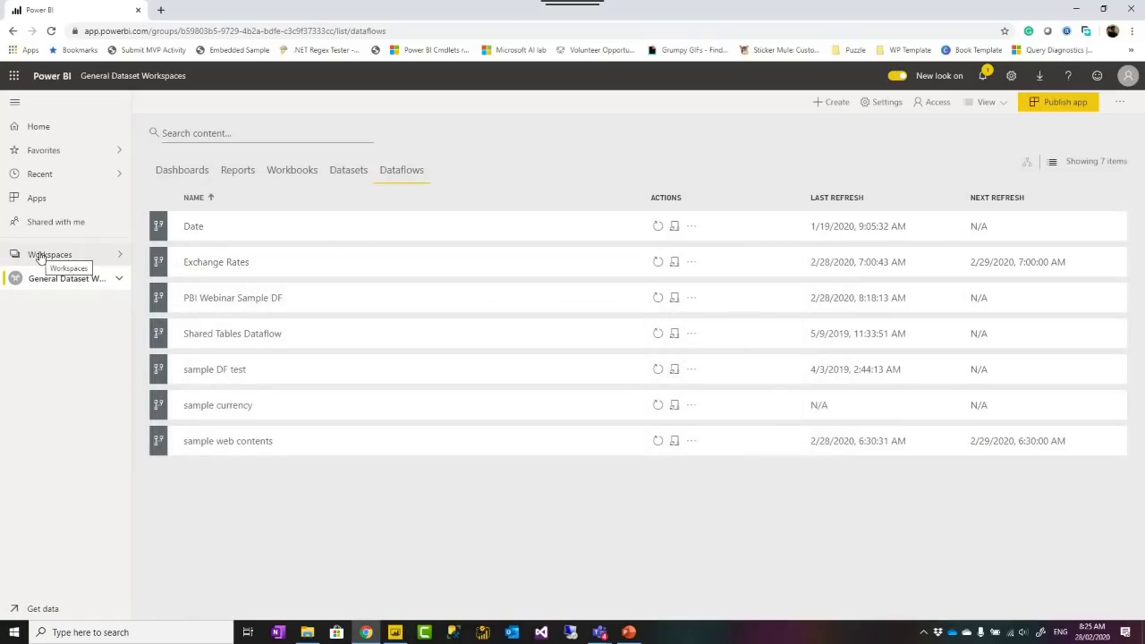
Review the workspace's datasets and the Rating and Sales pages of the Movies report, and return to the report list.
{"action": "left_click", "coordinate": [351, 175]}
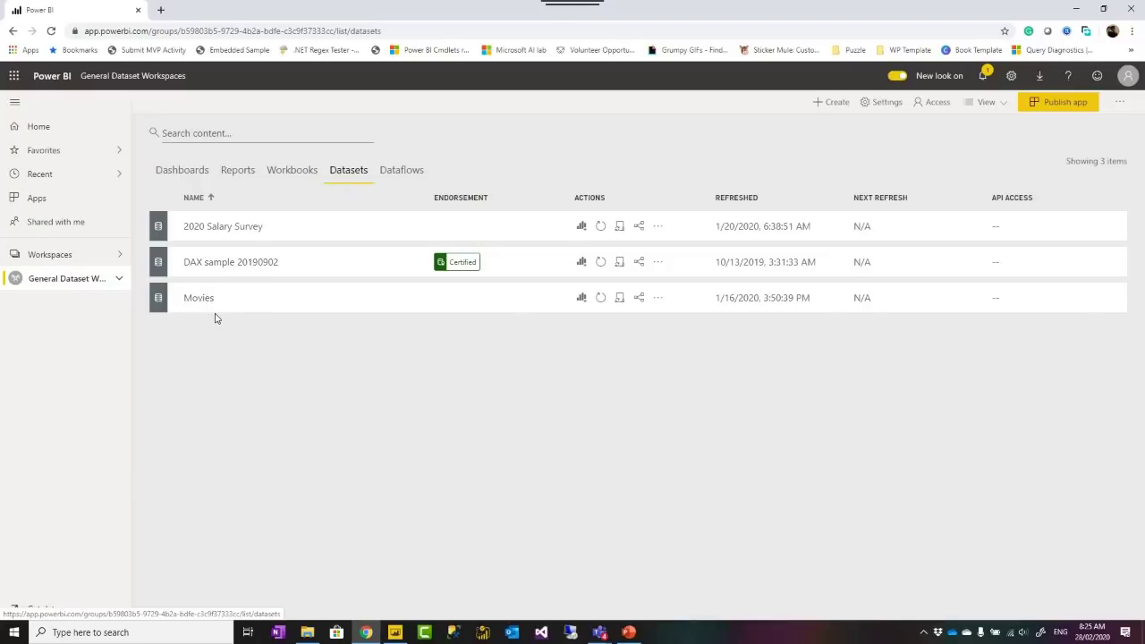
{"action": "left_click", "coordinate": [239, 175]}
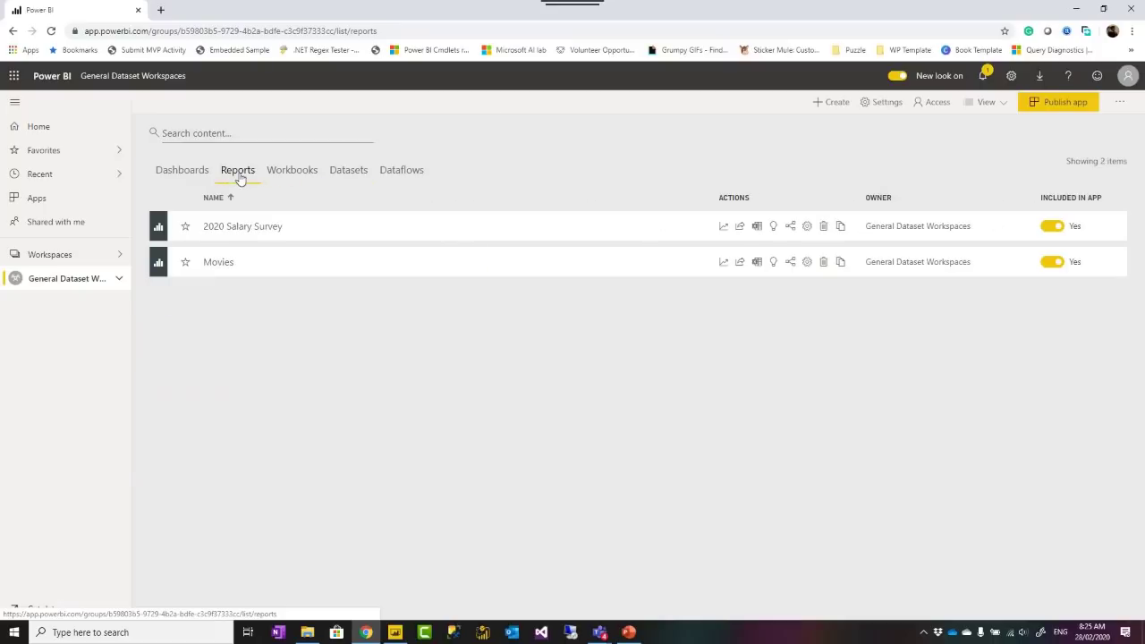
{"action": "left_click", "coordinate": [218, 262]}
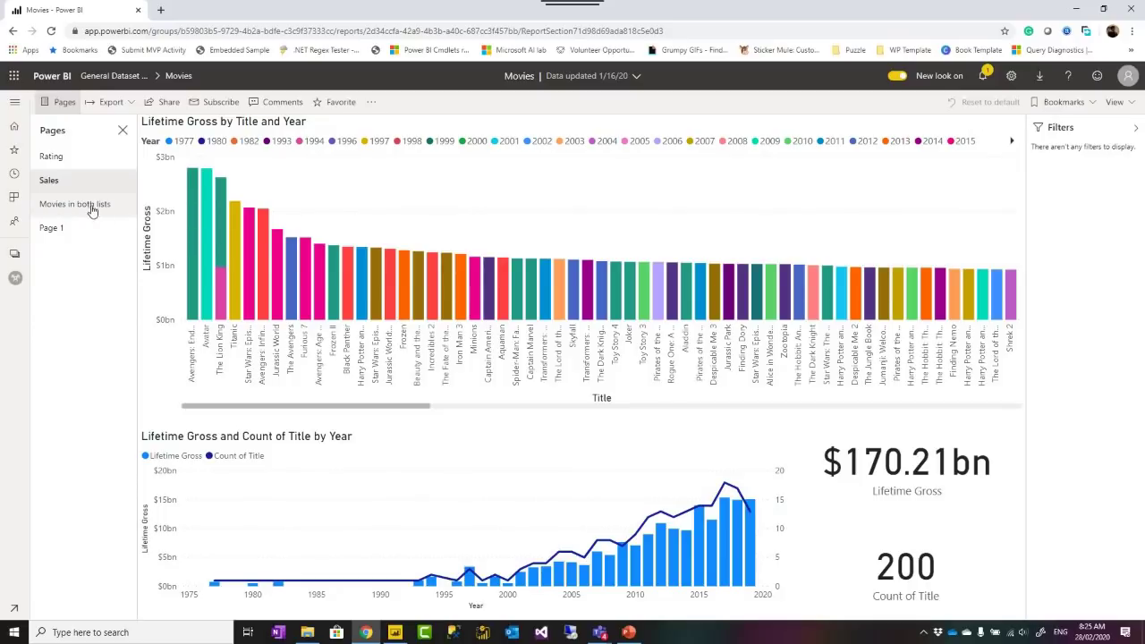
{"action": "left_click", "coordinate": [52, 158]}
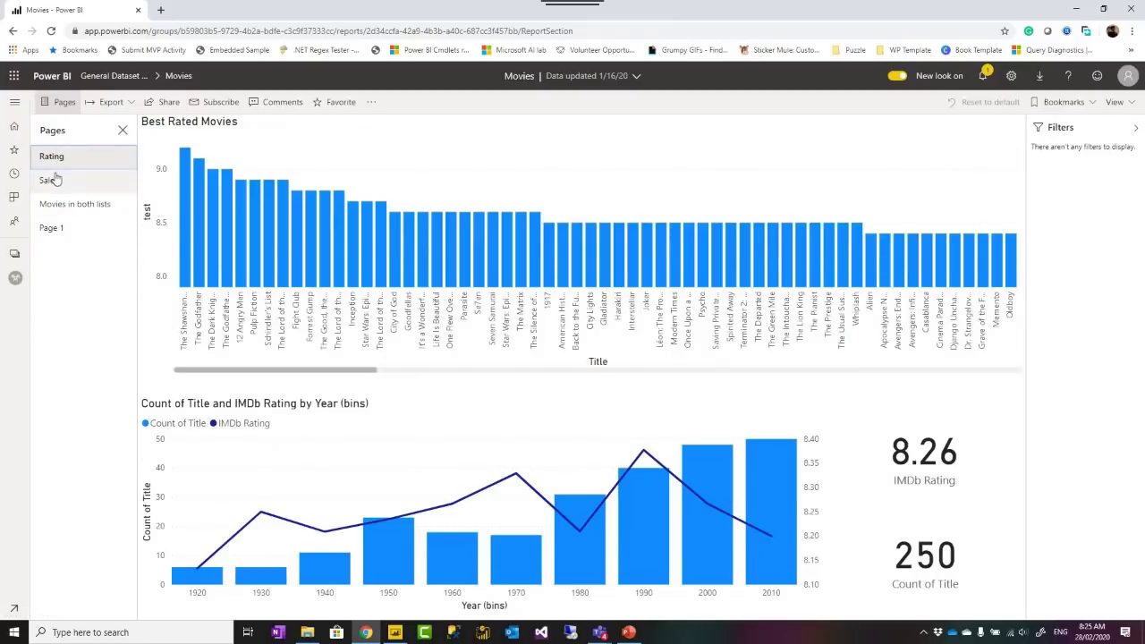
{"action": "left_click", "coordinate": [50, 182]}
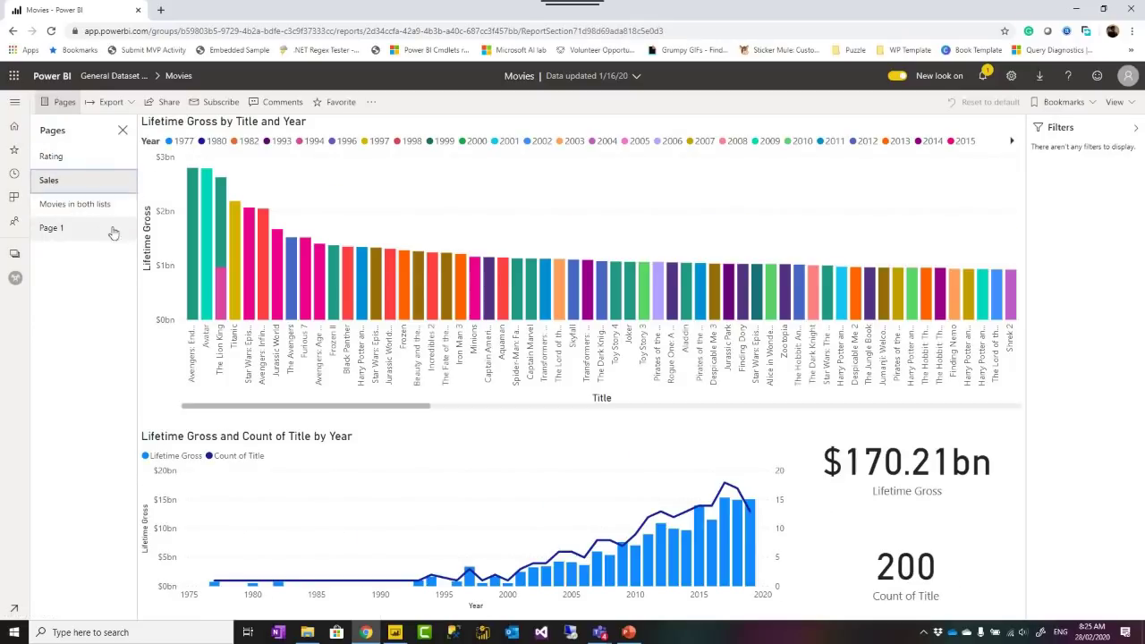
{"action": "left_click", "coordinate": [118, 79]}
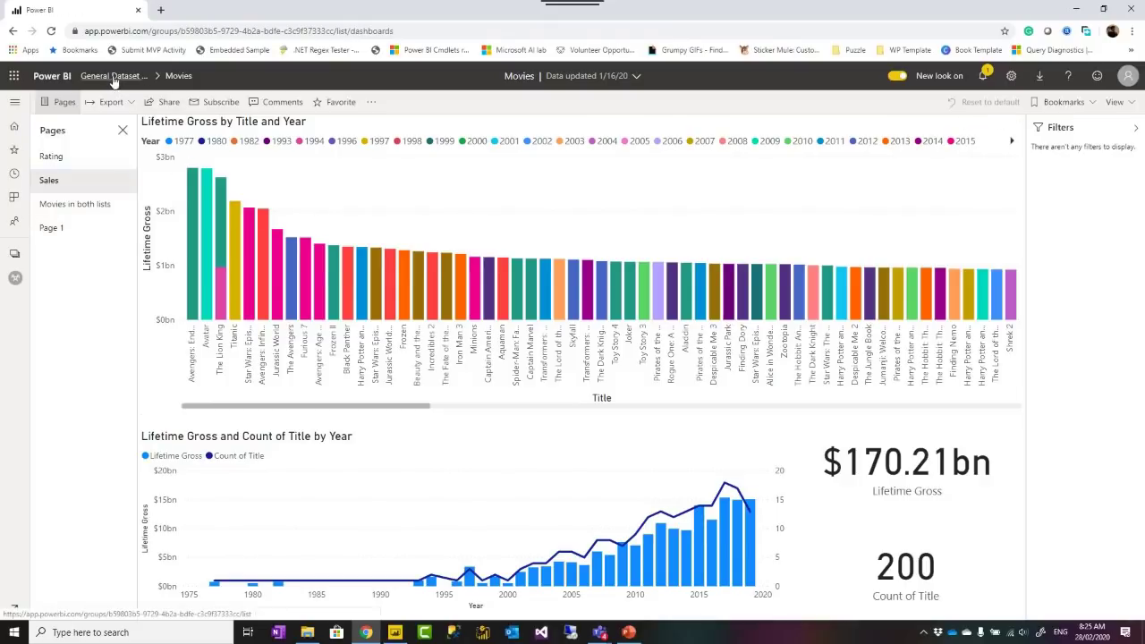
{"action": "left_click", "coordinate": [238, 176]}
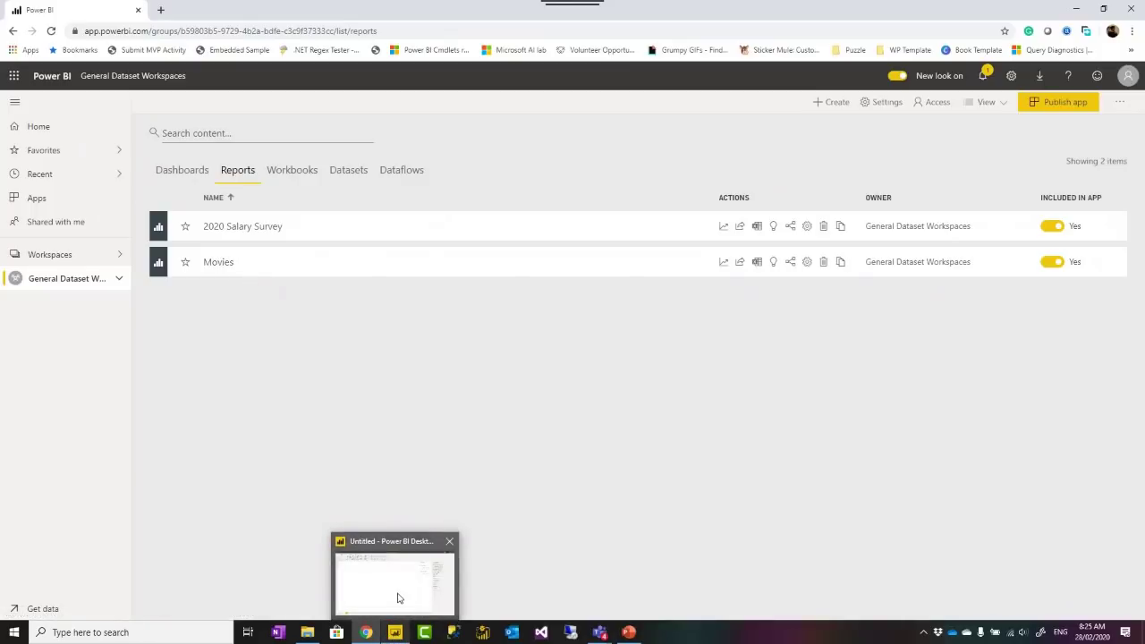
Switch to the untitled Power BI Desktop report and get data from Power BI datasets.
{"action": "left_click", "coordinate": [396, 599]}
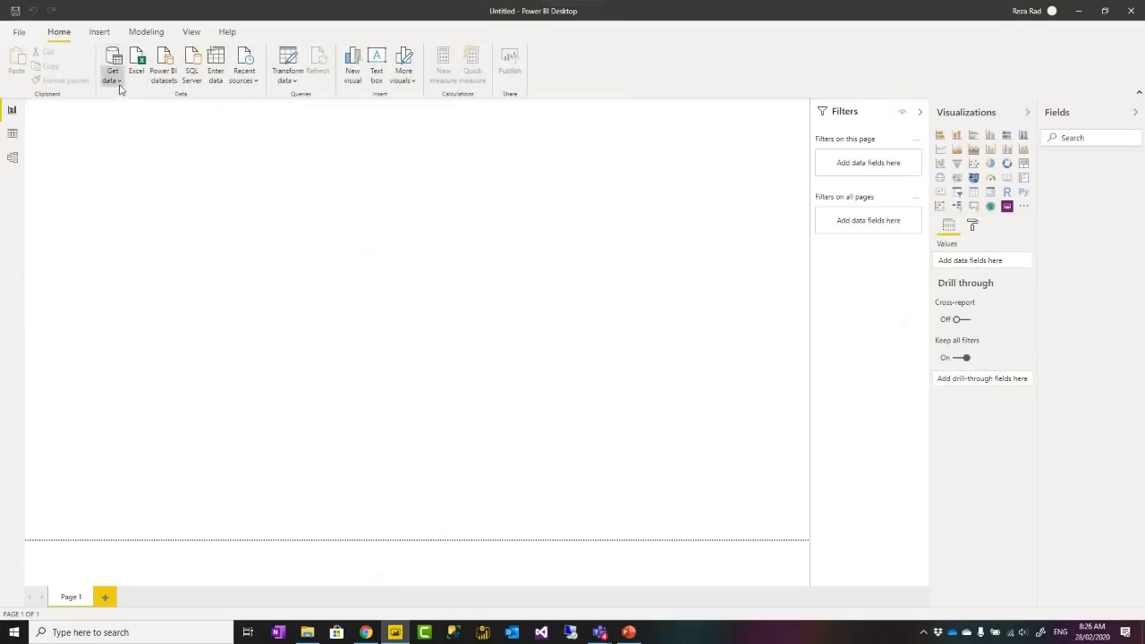
{"action": "left_click", "coordinate": [117, 83]}
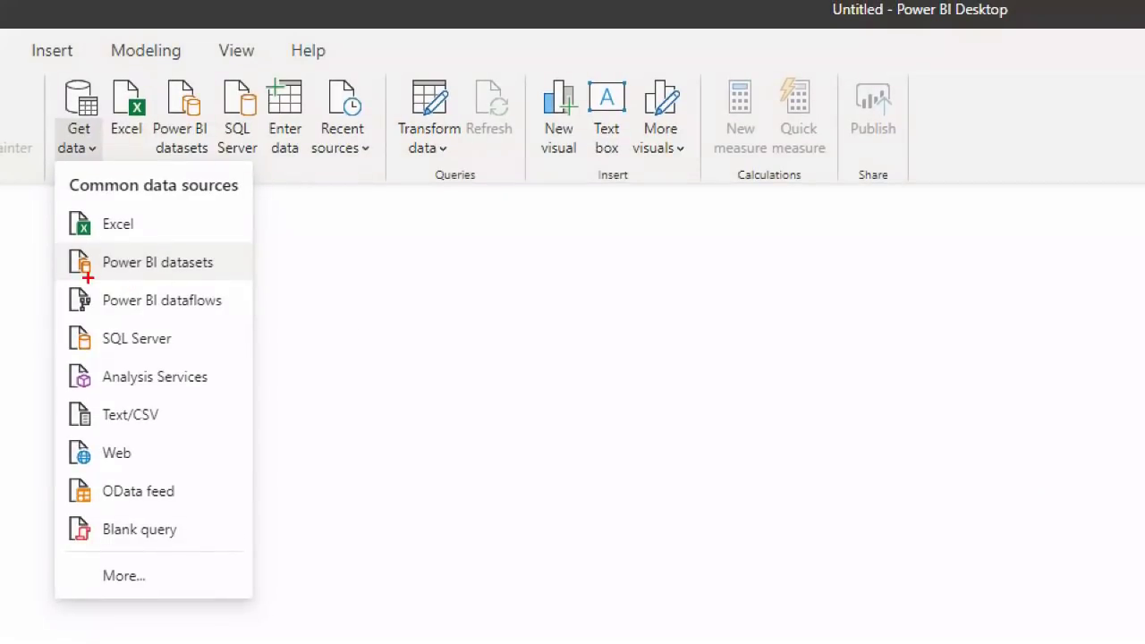
{"action": "left_click_drag", "start_coordinate": [166, 278], "coordinate": [198, 283]}
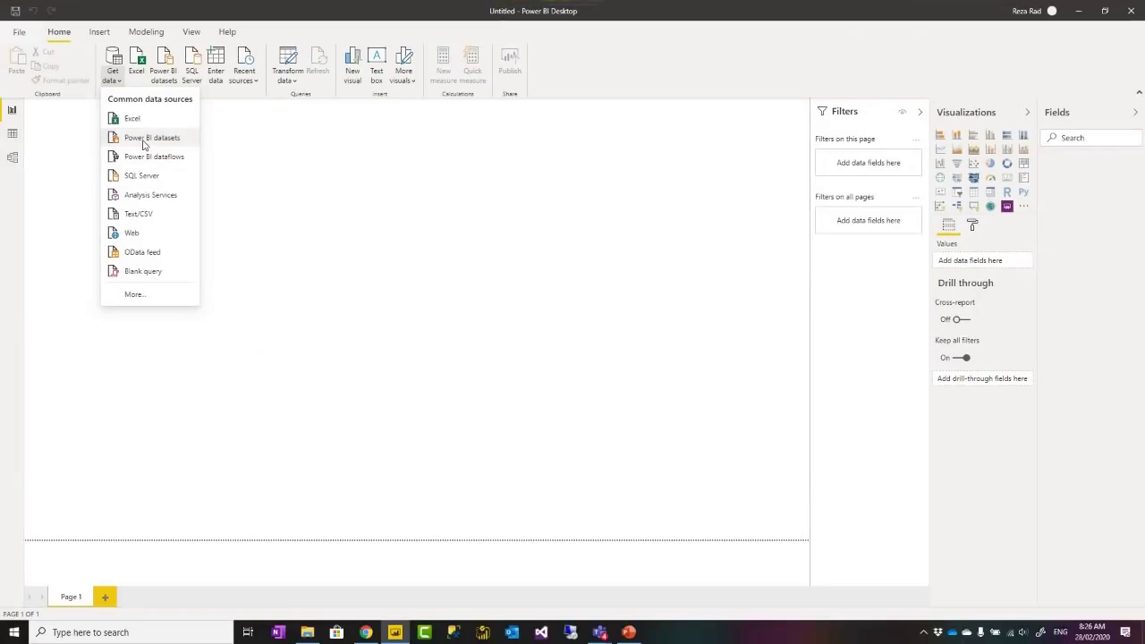
{"action": "left_click", "coordinate": [148, 264]}
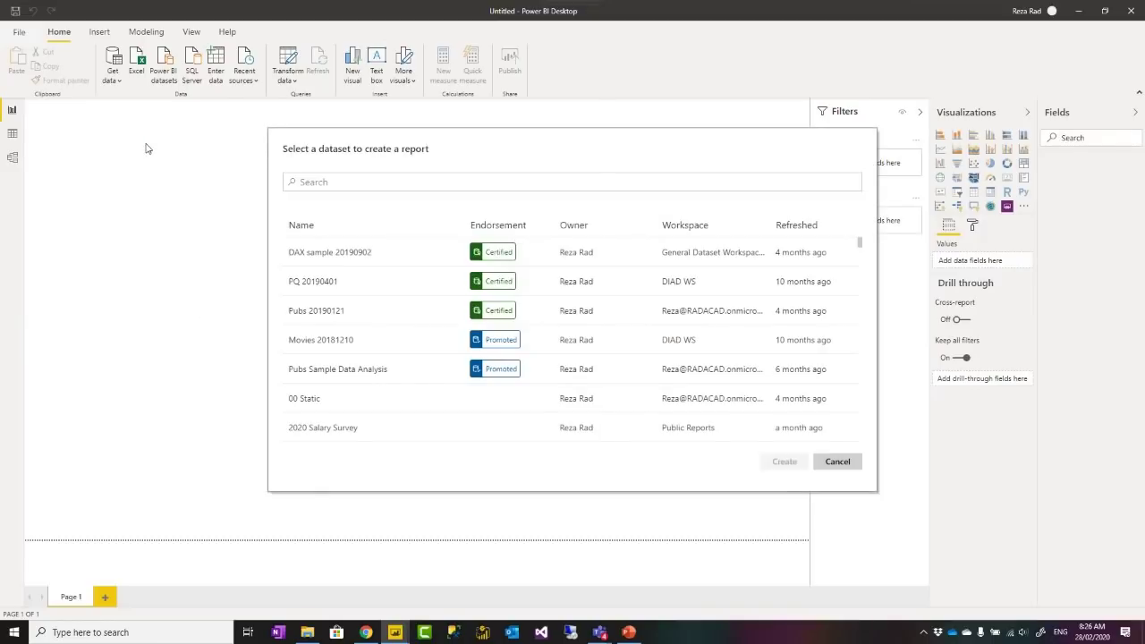
Examine the list of available Power BI datasets, including their endorsements and workspaces.
{"action": "scroll", "coordinate": [435, 355], "scroll_direction": "down", "scroll_amount": 3}
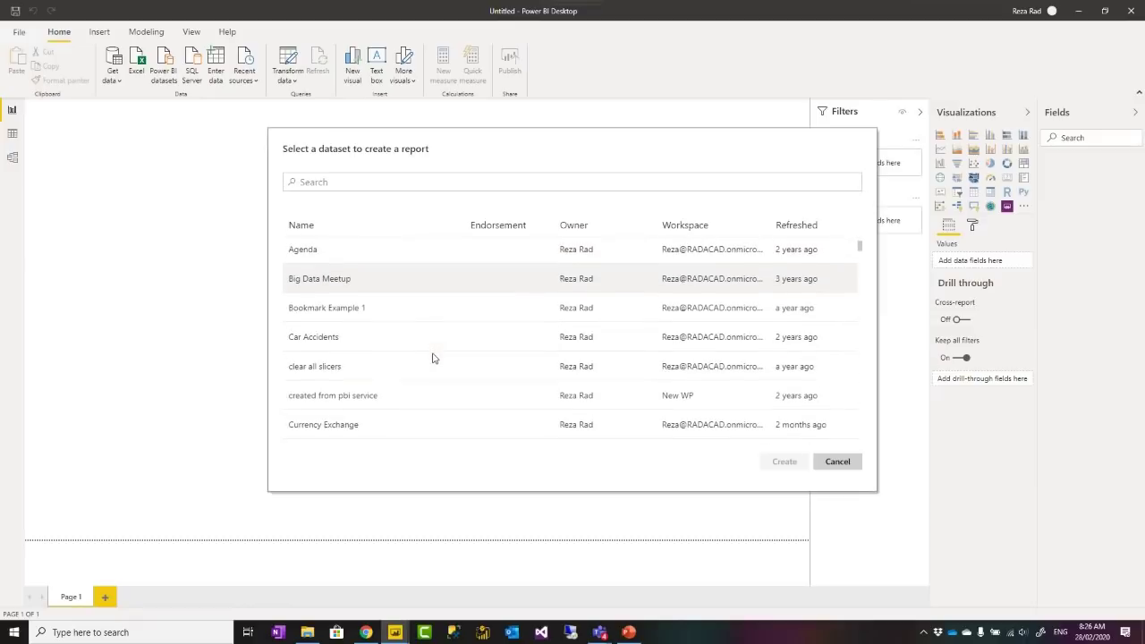
{"action": "scroll", "coordinate": [435, 375], "scroll_direction": "up", "scroll_amount": 2}
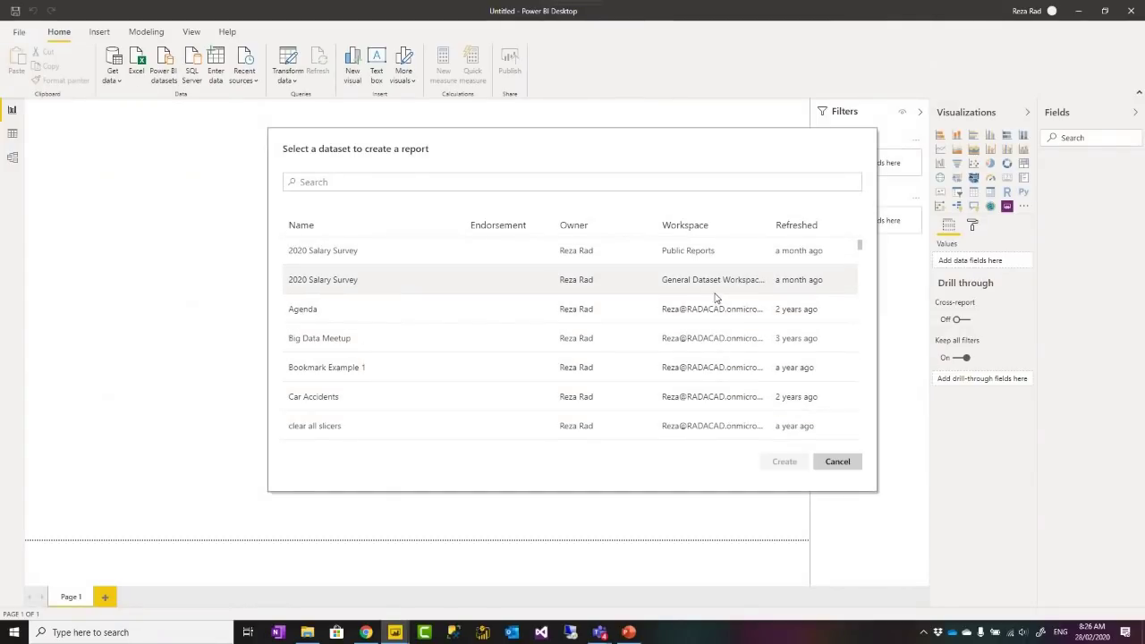
{"action": "scroll", "coordinate": [688, 318], "scroll_direction": "down", "scroll_amount": 4}
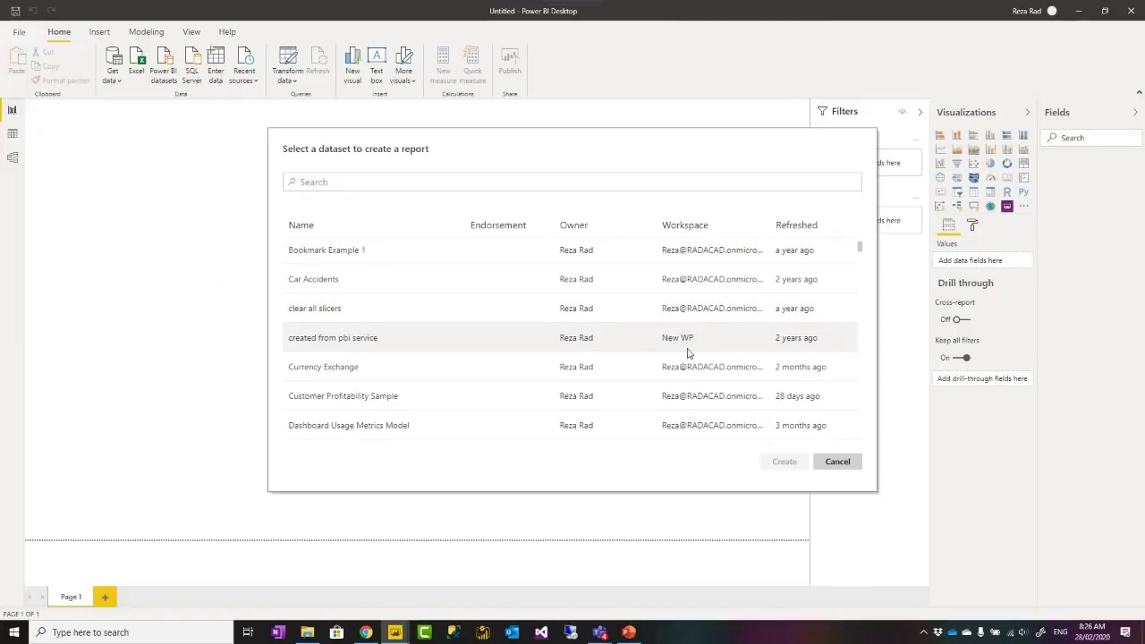
{"action": "scroll", "coordinate": [716, 371], "scroll_direction": "down", "scroll_amount": 12}
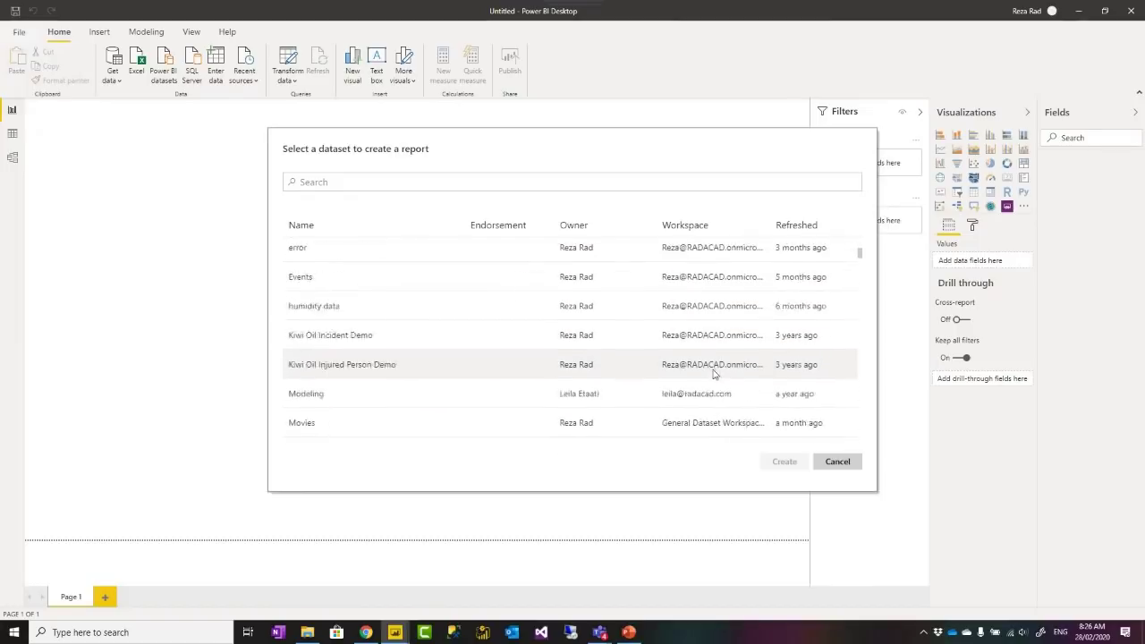
{"action": "scroll", "coordinate": [714, 370], "scroll_direction": "down", "scroll_amount": 15}
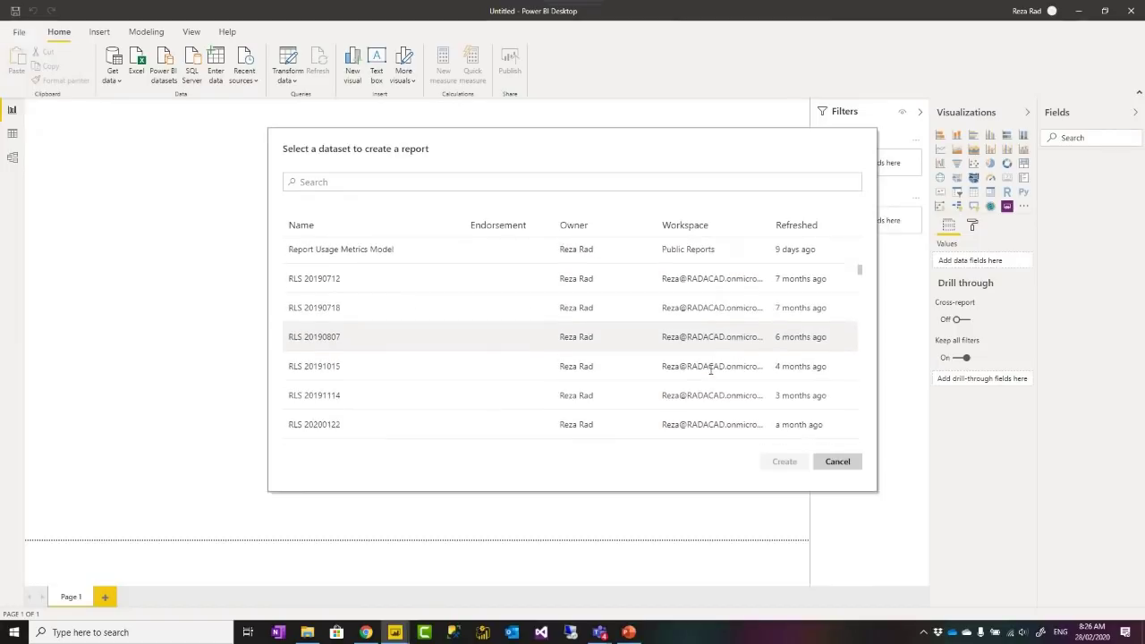
{"action": "scroll", "coordinate": [712, 369], "scroll_direction": "down", "scroll_amount": 15}
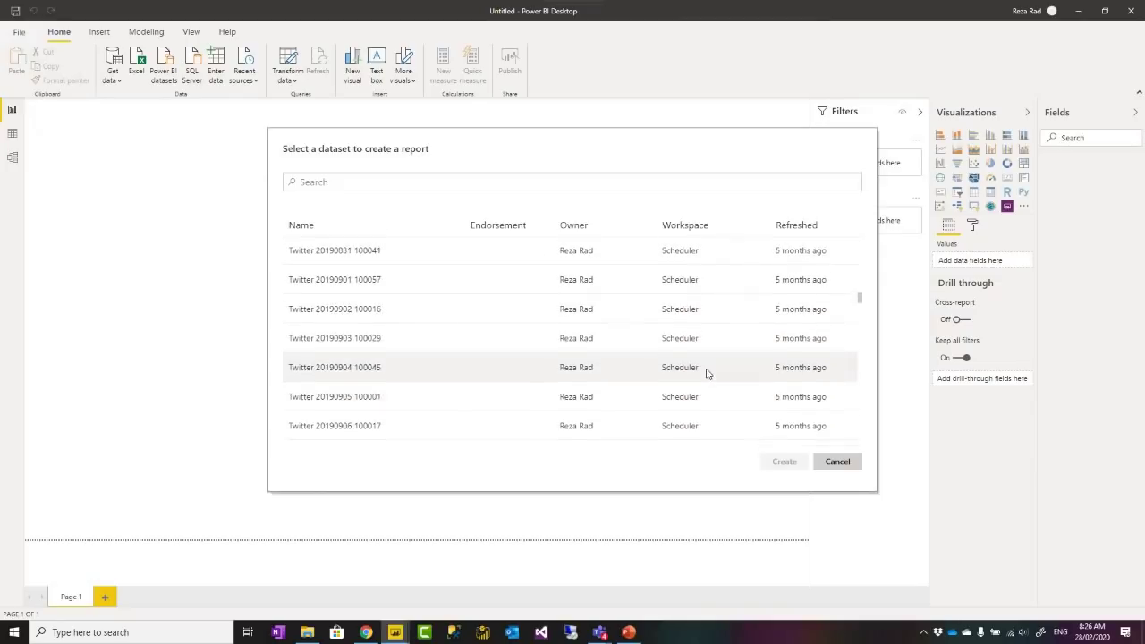
{"action": "scroll", "coordinate": [706, 372], "scroll_direction": "down", "scroll_amount": 15}
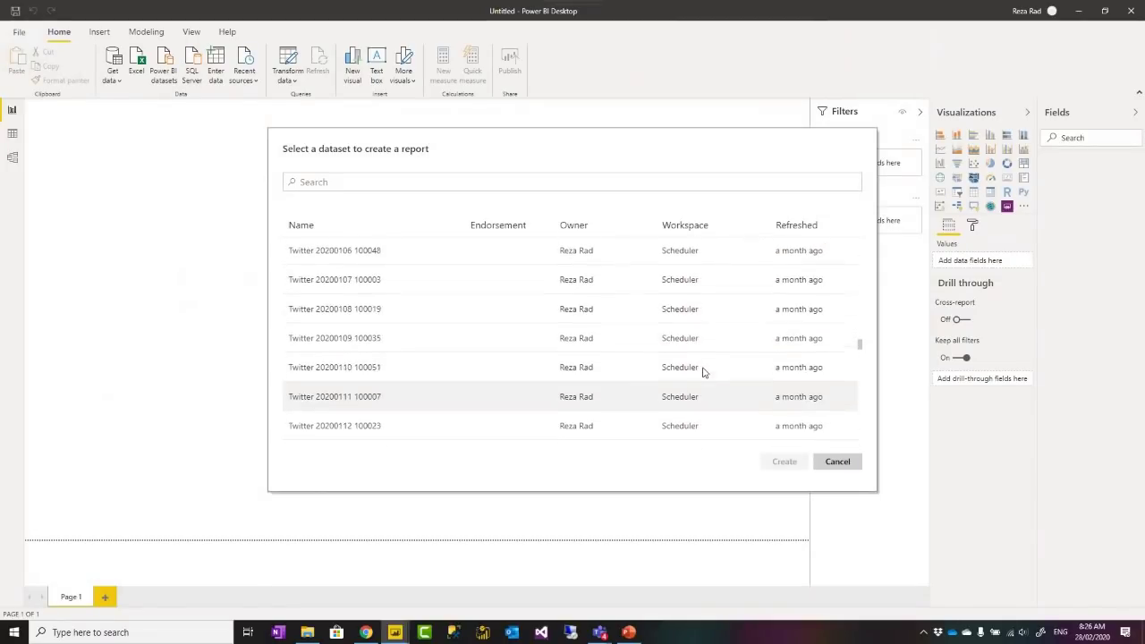
{"action": "left_click_drag", "start_coordinate": [859, 361], "coordinate": [855, 226]}
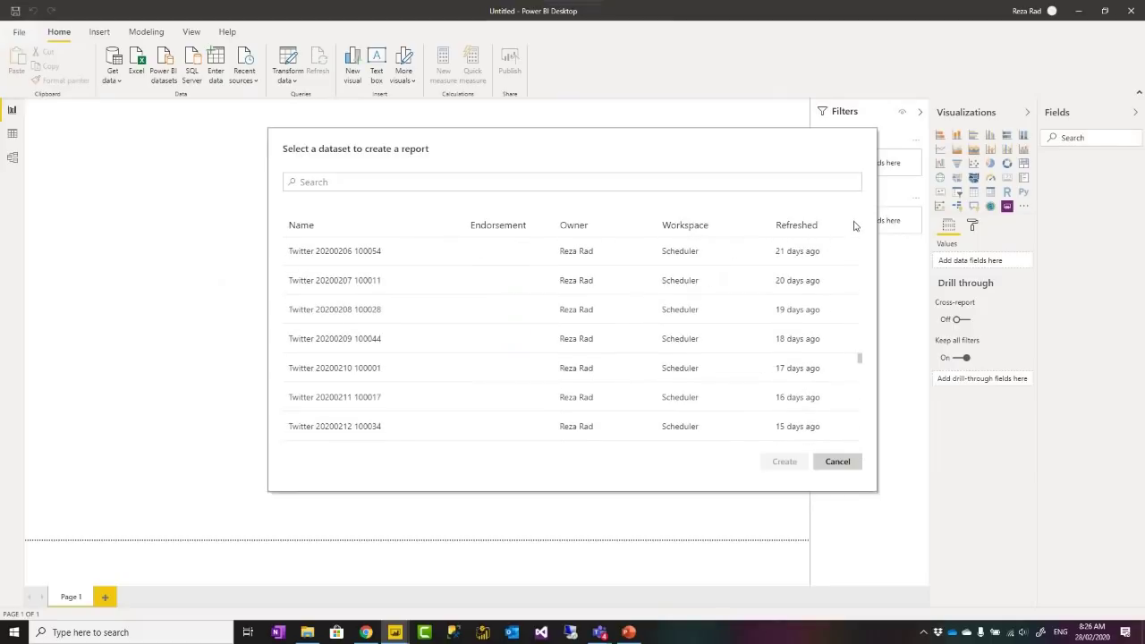
{"action": "left_click_drag", "start_coordinate": [864, 361], "coordinate": [860, 237]}
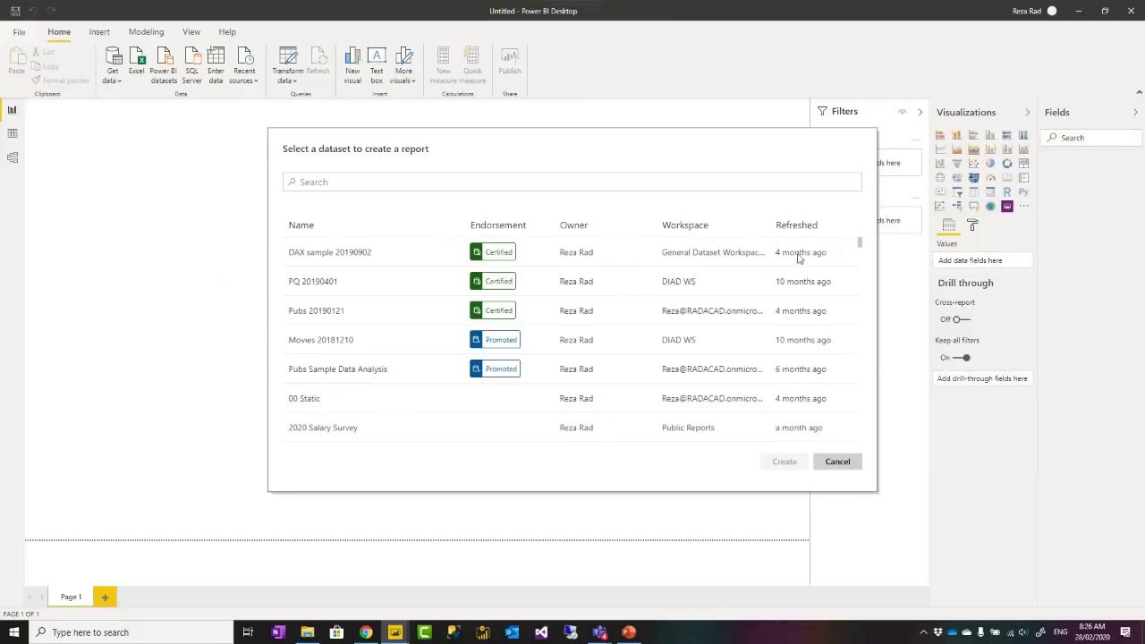
{"action": "scroll", "coordinate": [550, 333], "scroll_direction": "down", "scroll_amount": 2}
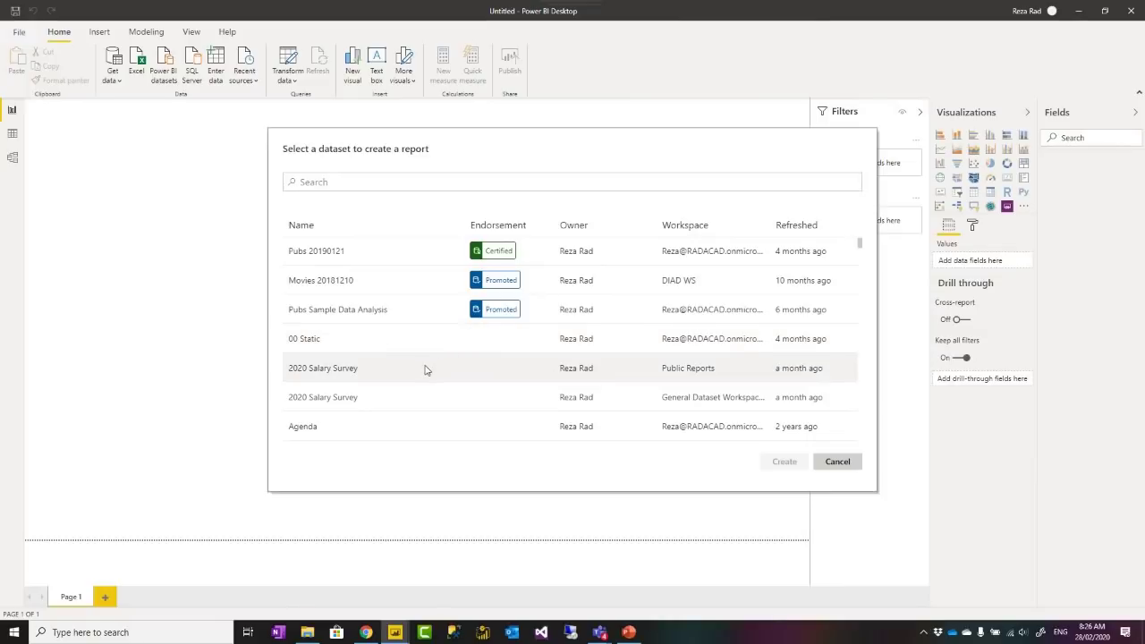
{"action": "scroll", "coordinate": [379, 353], "scroll_direction": "up", "scroll_amount": 2}
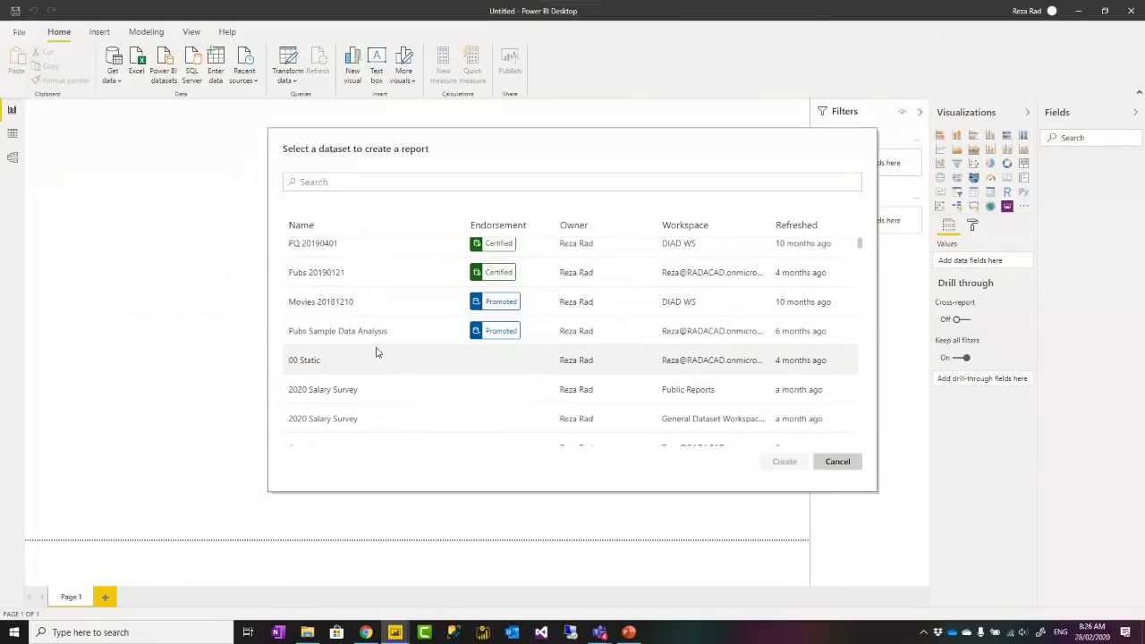
Search the datasets for "movie" and connect the report to the Movies dataset in General Dataset Workspaces.
{"action": "left_click", "coordinate": [385, 179]}
{"action": "type", "text": "movie"}
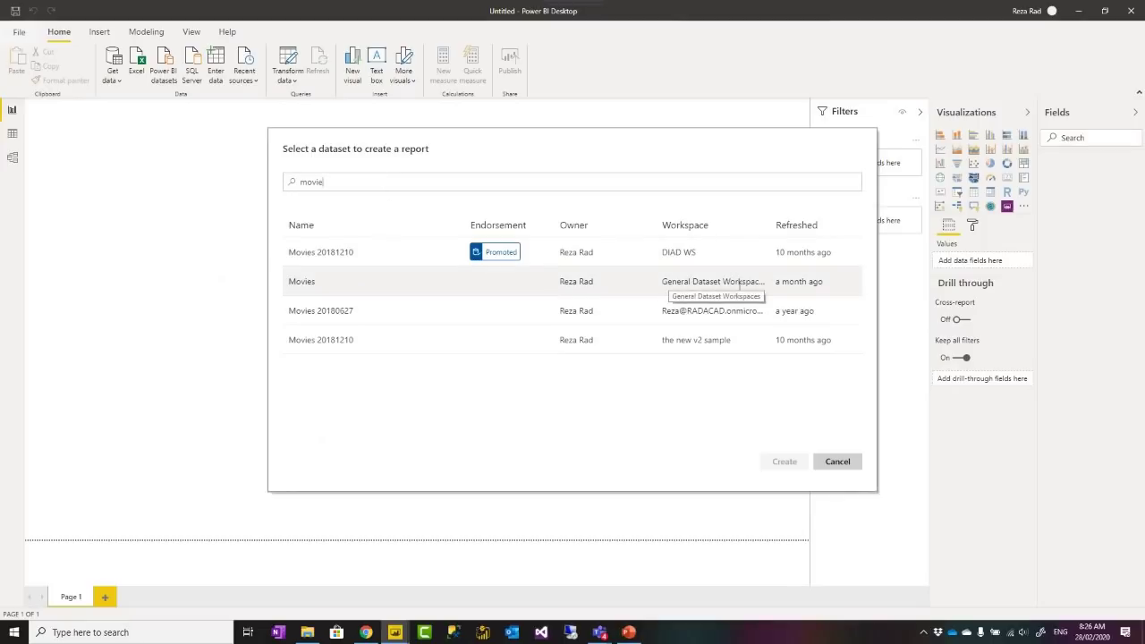
{"action": "left_click", "coordinate": [317, 283]}
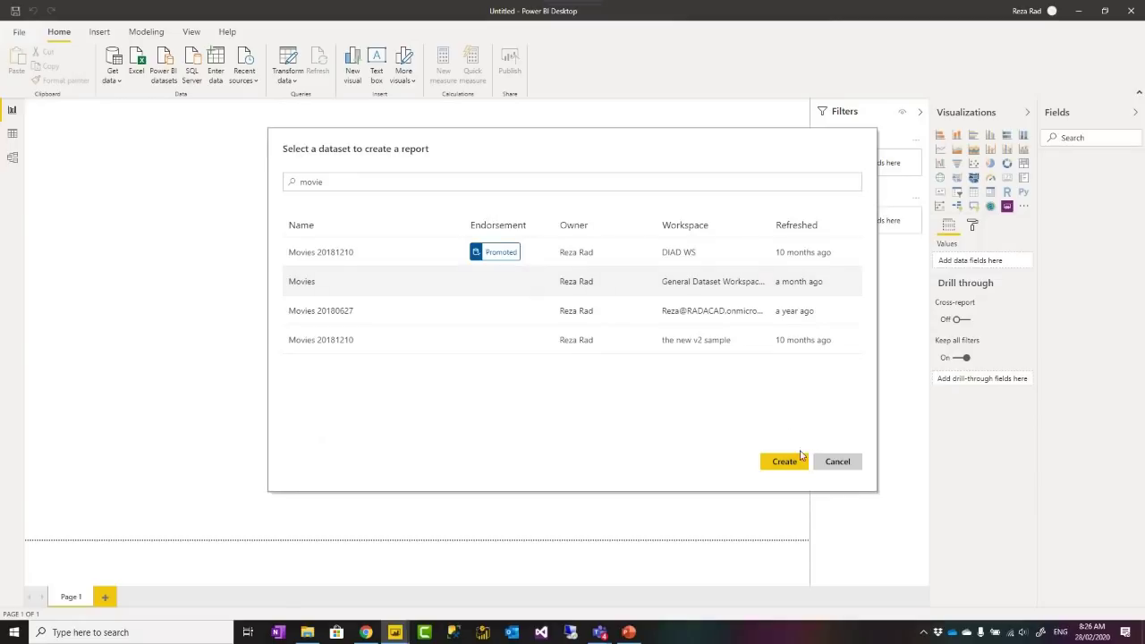
{"action": "left_click", "coordinate": [801, 458]}
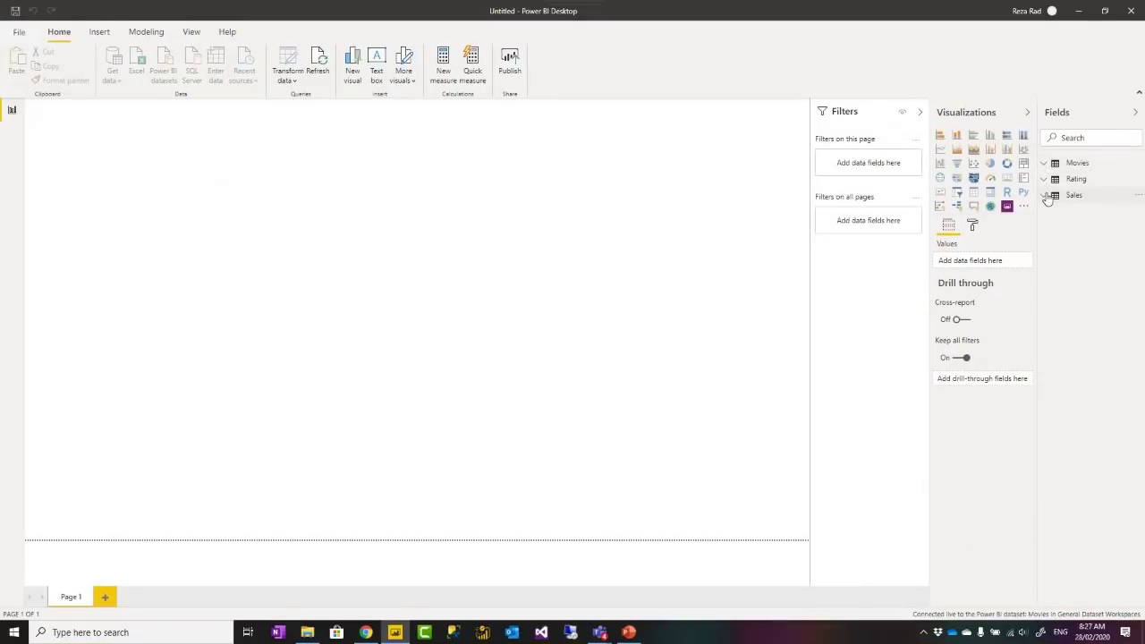
Create a column chart of IMDb Rating by Year (bins) from the Rating table and enlarge it to fill most of the page.
{"action": "left_click", "coordinate": [1045, 195]}
{"action": "left_click", "coordinate": [1044, 179]}
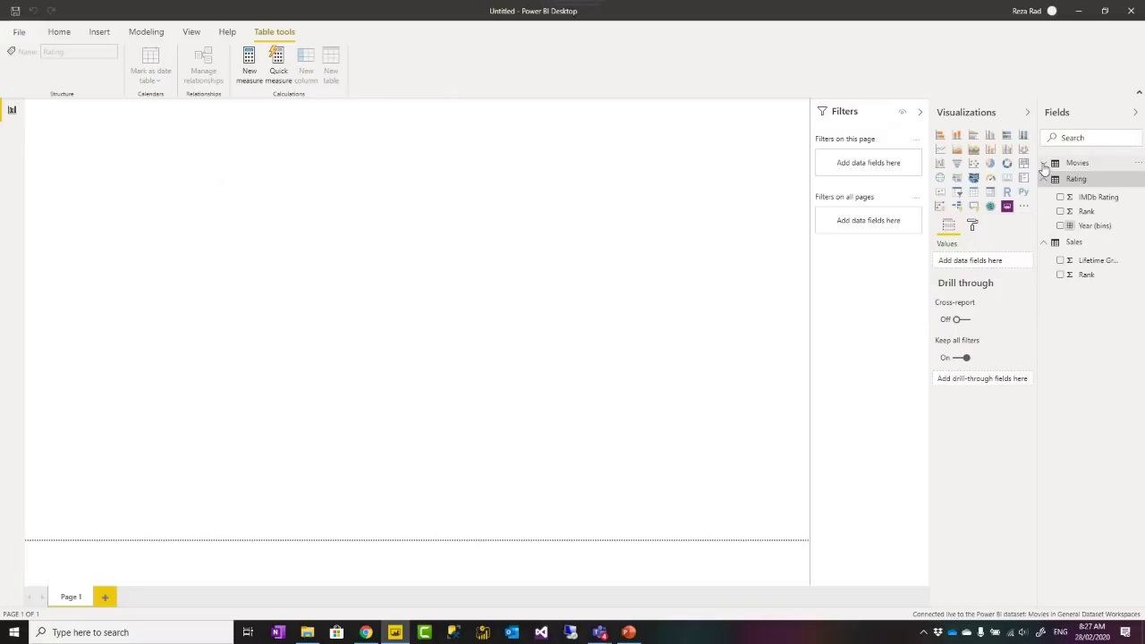
{"action": "left_click", "coordinate": [1044, 163]}
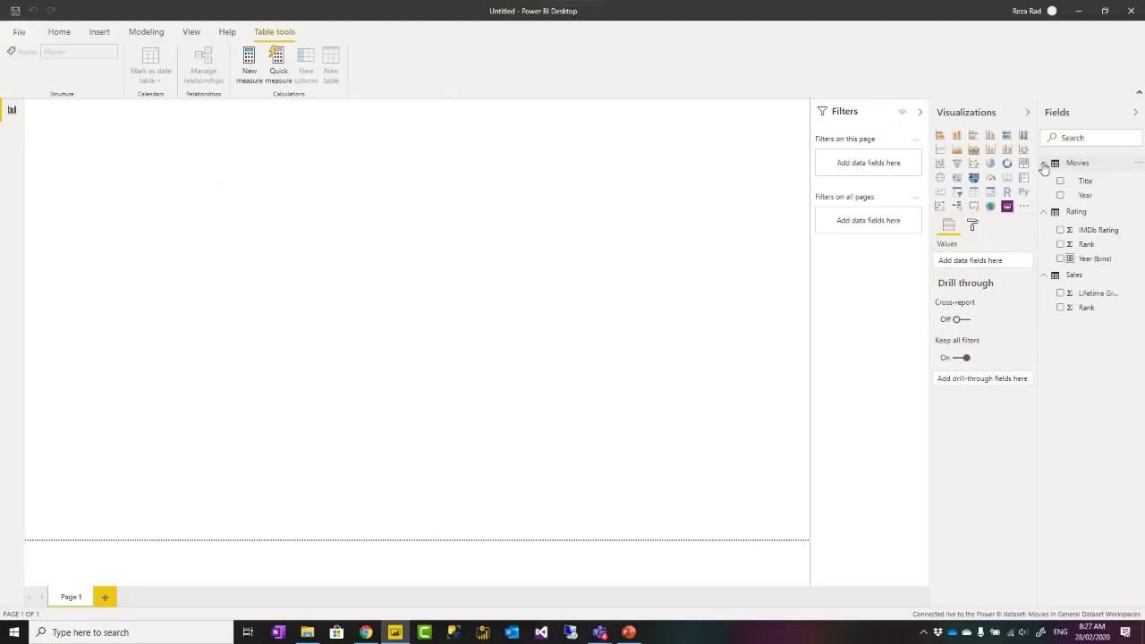
{"action": "left_click", "coordinate": [1060, 259]}
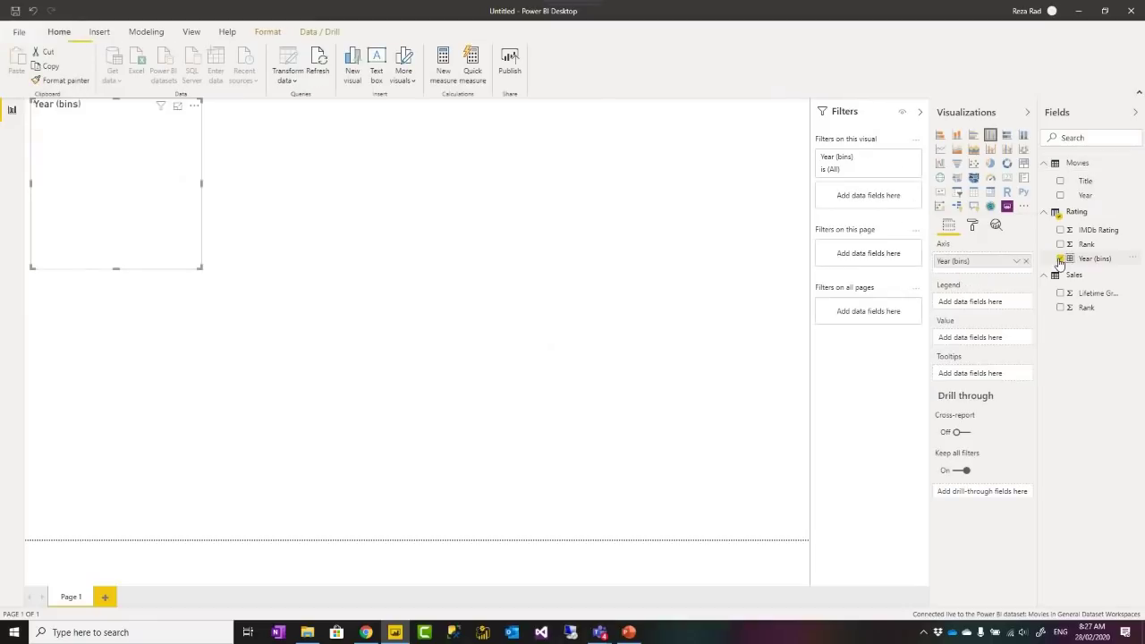
{"action": "left_click", "coordinate": [1060, 231]}
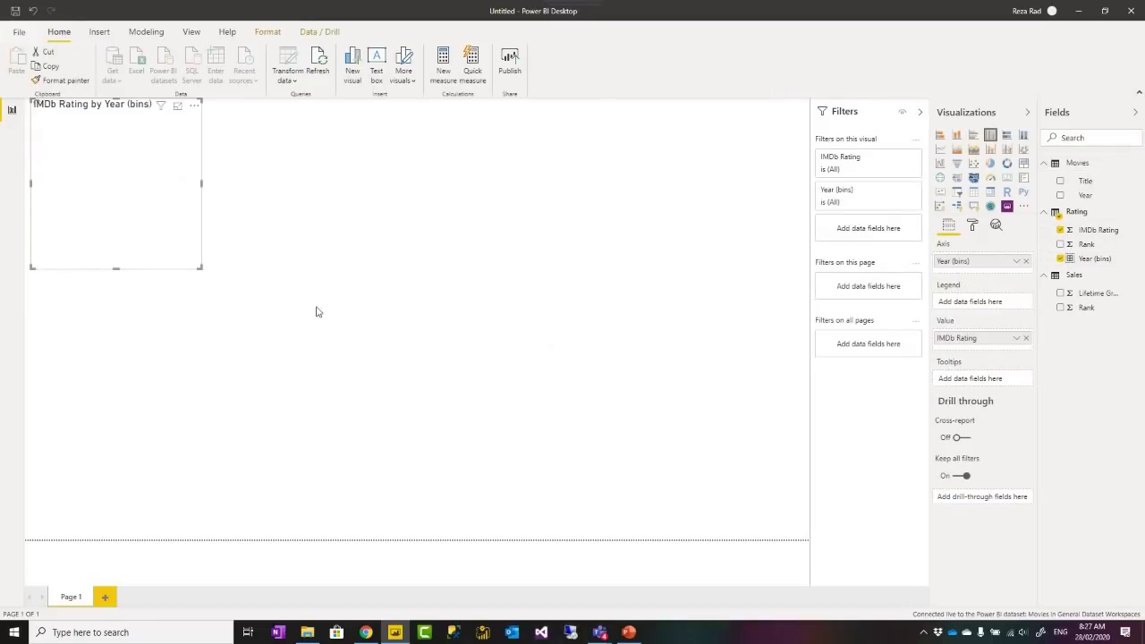
{"action": "left_click_drag", "start_coordinate": [198, 267], "coordinate": [710, 520]}
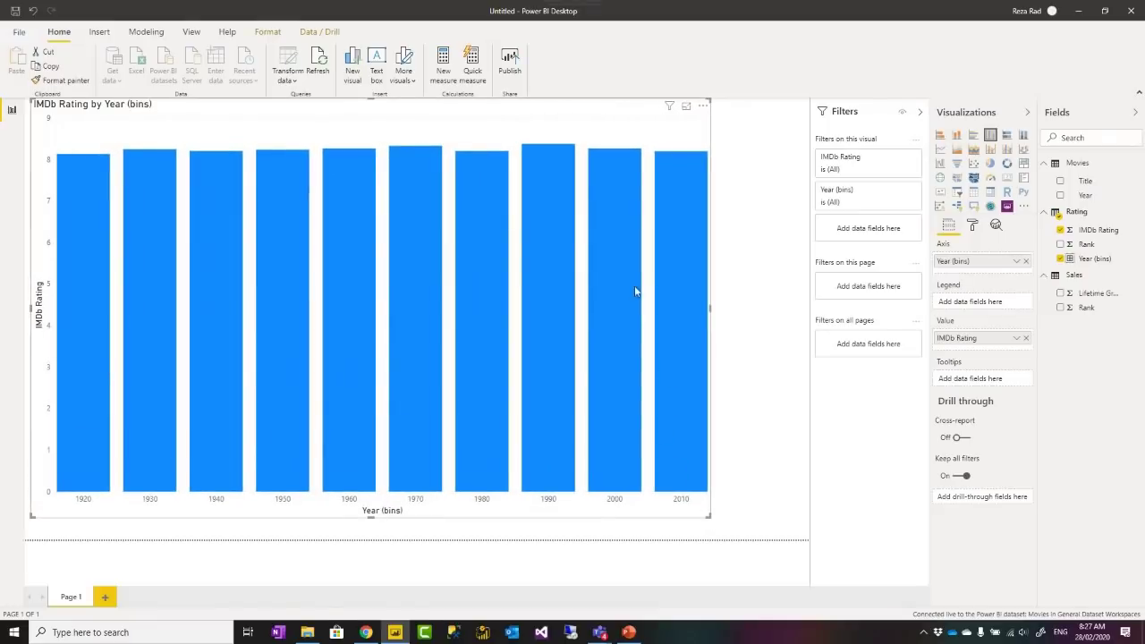
{"action": "mouse_move", "coordinate": [552, 236]}
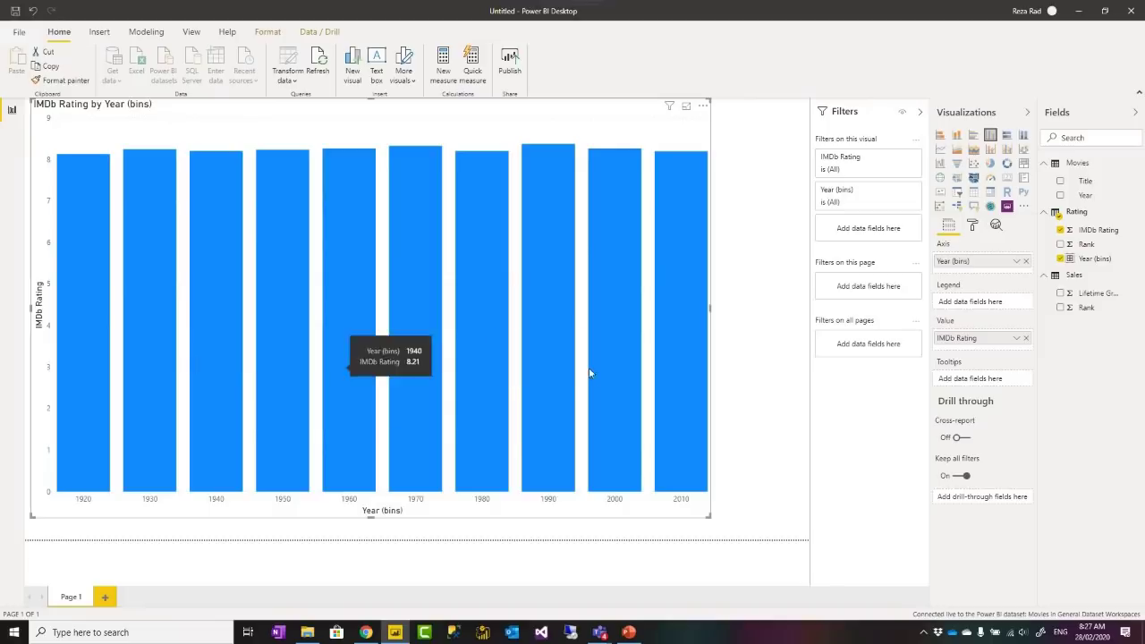
{"action": "left_click", "coordinate": [752, 324]}
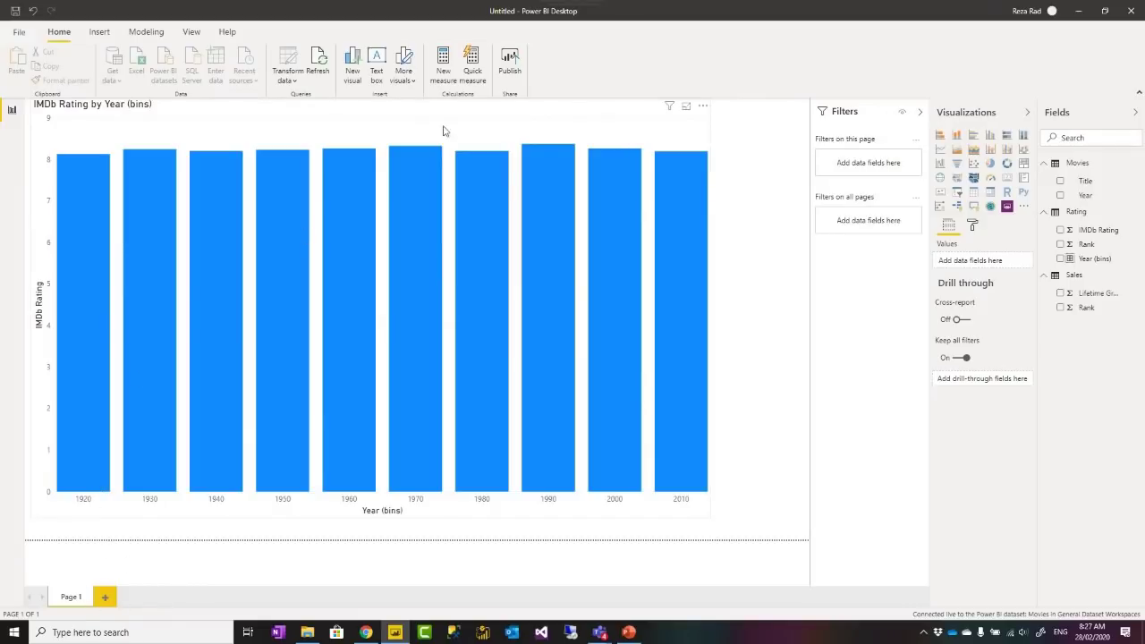
Start publishing the report and save it to the Desktop folder as Movies Shared Dataset Sample.
{"action": "left_click", "coordinate": [510, 65]}
{"action": "left_click", "coordinate": [641, 338]}
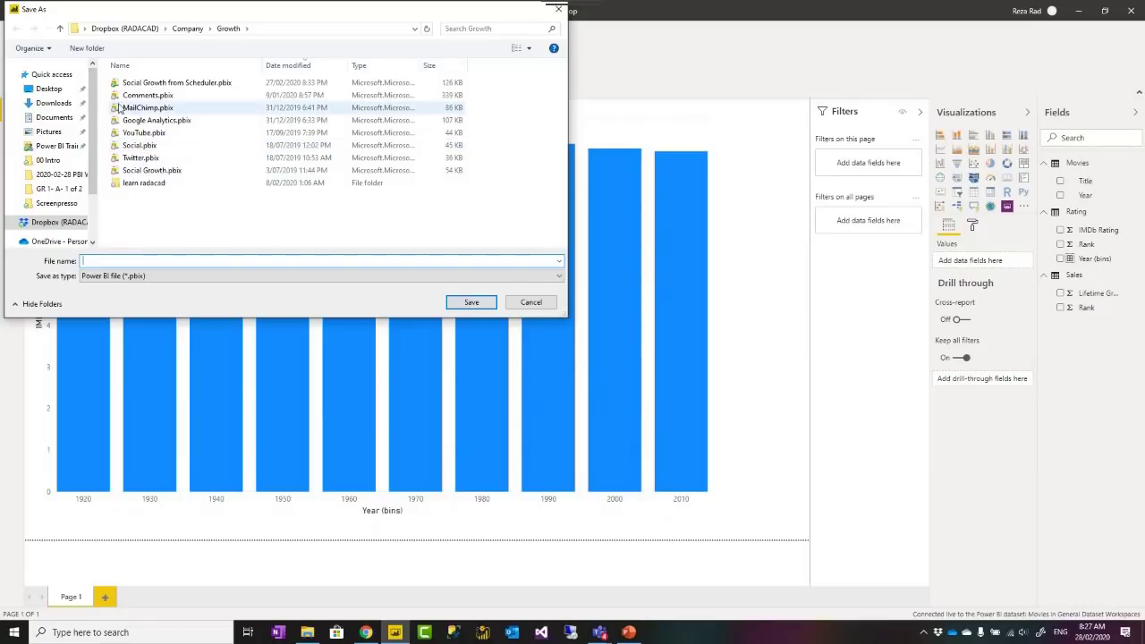
{"action": "left_click", "coordinate": [70, 76]}
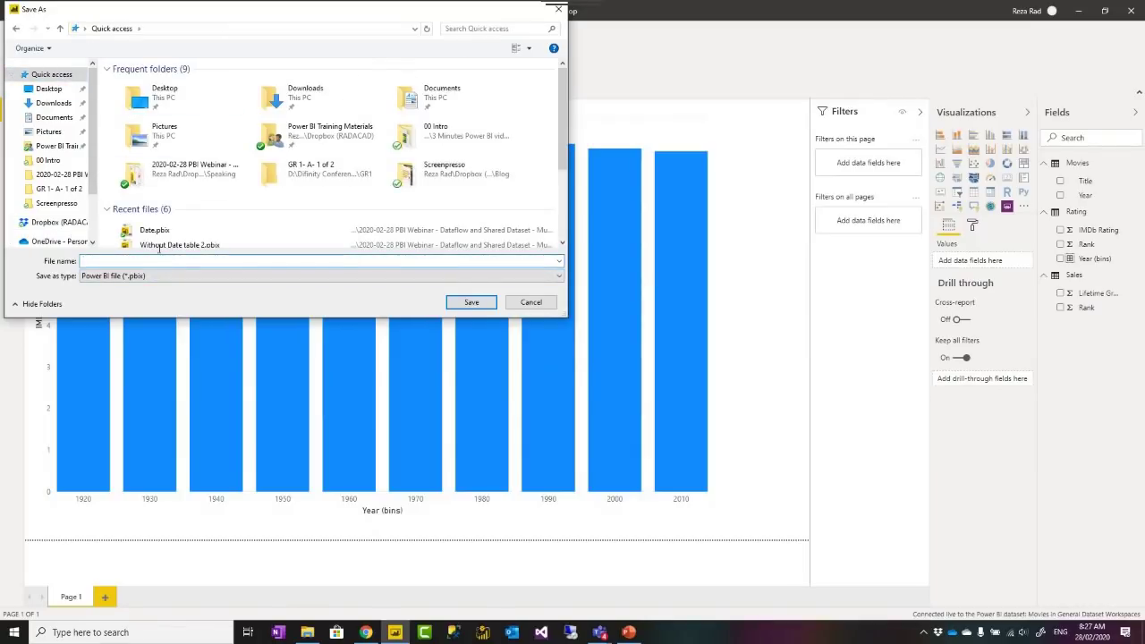
{"action": "left_click", "coordinate": [49, 89]}
{"action": "left_click", "coordinate": [136, 260]}
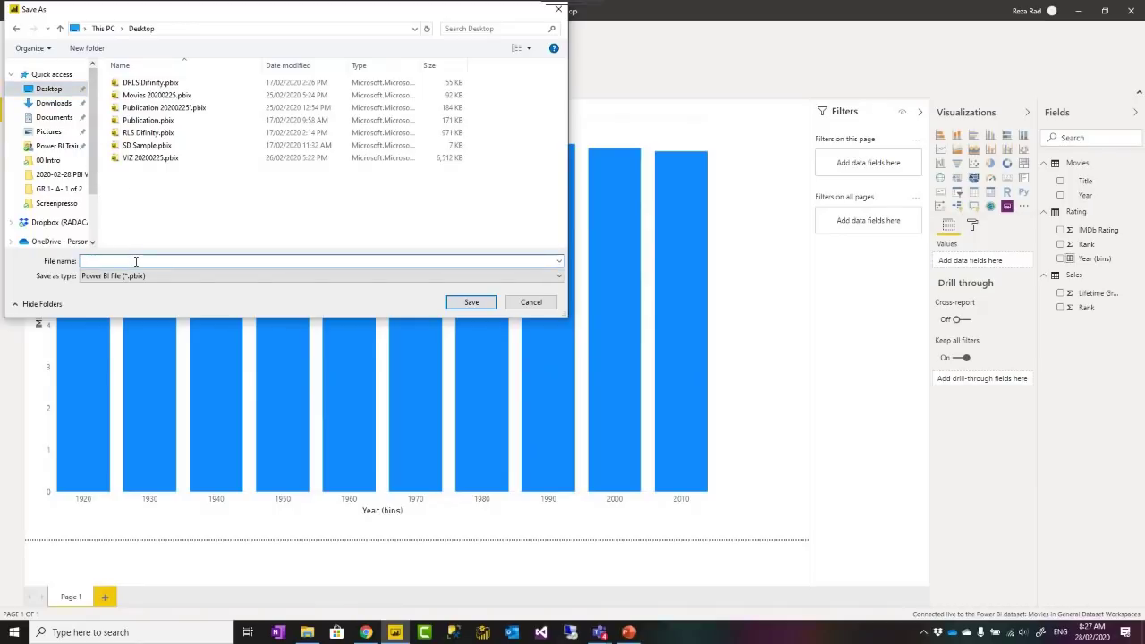
{"action": "type", "text": "Movies"}
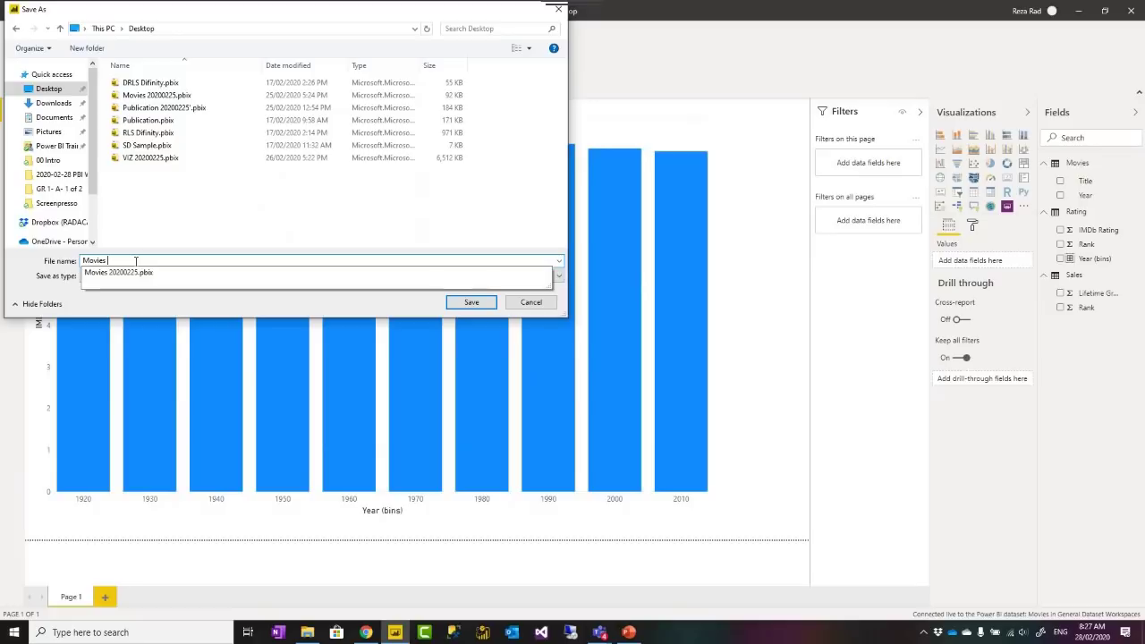
{"action": "type", "text": " Share"}
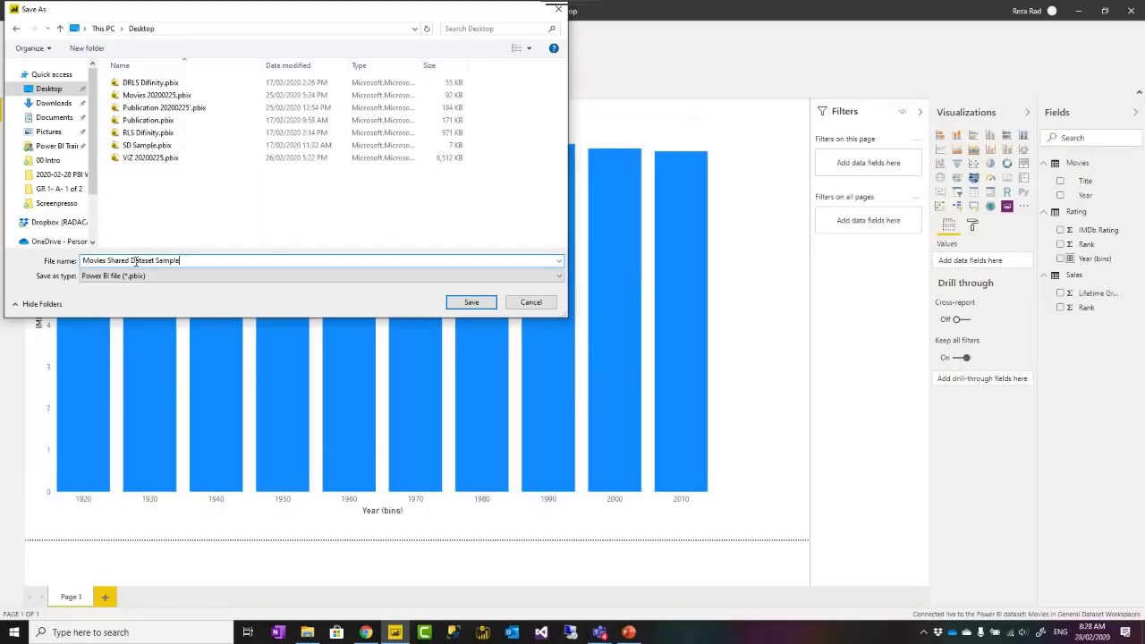
{"action": "type", "text": "d Dataset Sample"}
{"action": "left_click", "coordinate": [471, 303]}
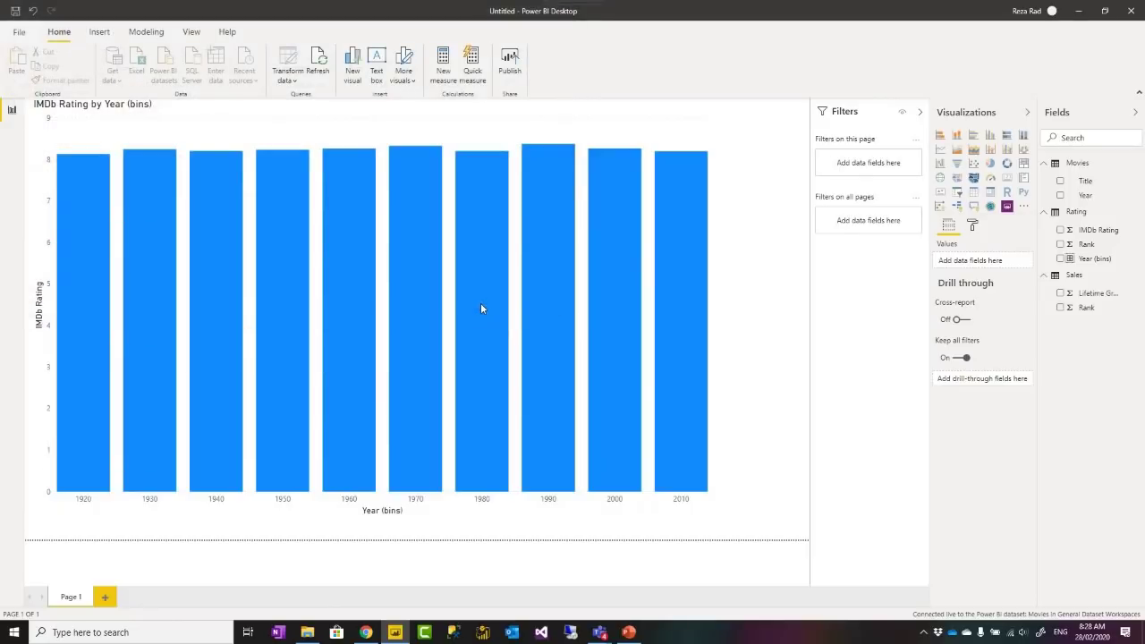
Publish the Movies Shared Dataset Sample report to the Publication workspace.
{"action": "left_click", "coordinate": [512, 67]}
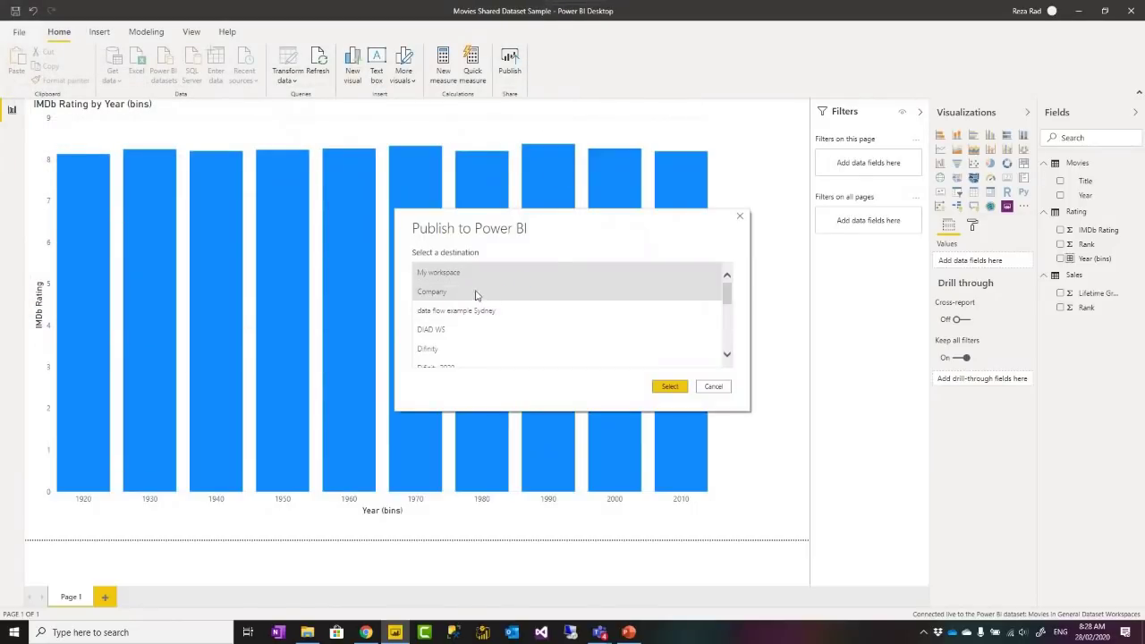
{"action": "scroll", "coordinate": [466, 305], "scroll_direction": "down", "scroll_amount": 3}
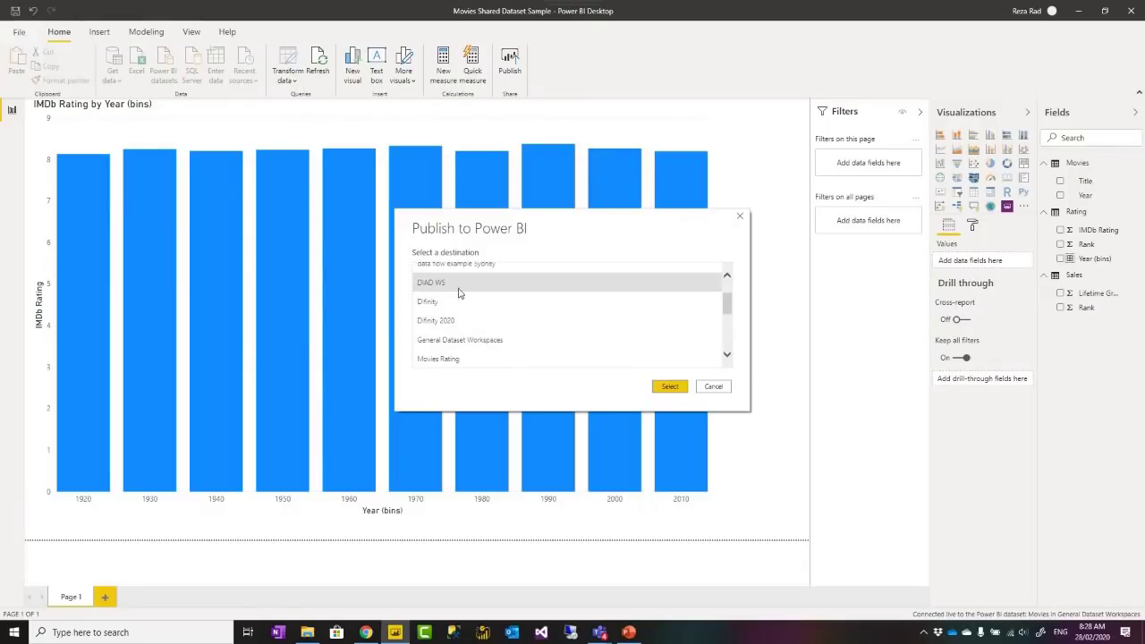
{"action": "scroll", "coordinate": [461, 309], "scroll_direction": "down", "scroll_amount": 3}
{"action": "scroll", "coordinate": [483, 322], "scroll_direction": "down", "scroll_amount": 2}
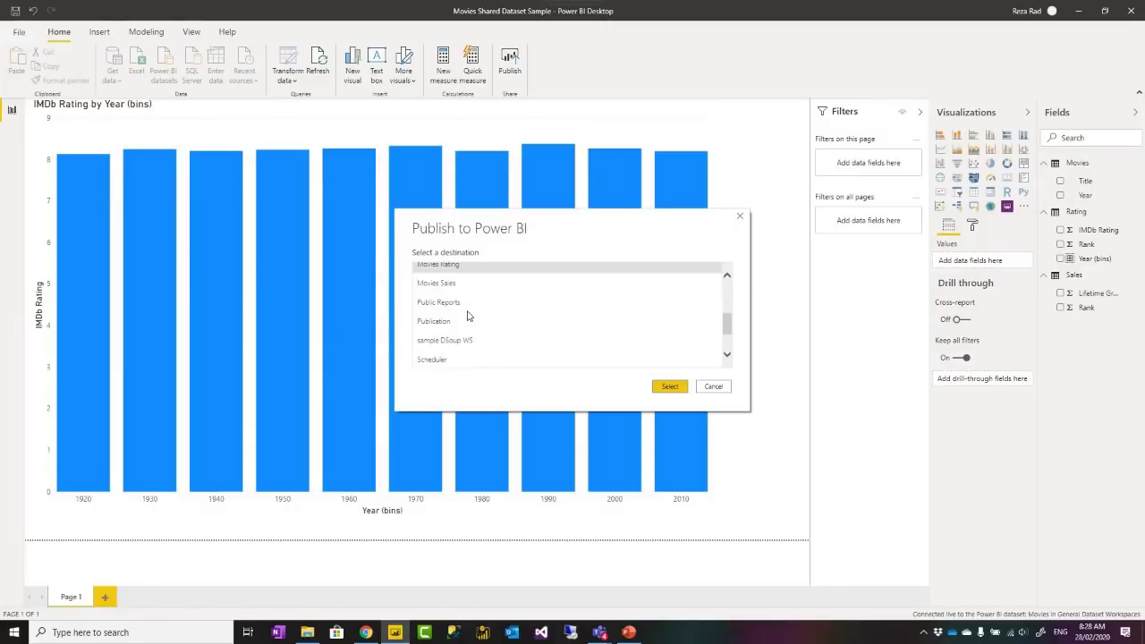
{"action": "scroll", "coordinate": [503, 330], "scroll_direction": "down", "scroll_amount": 1}
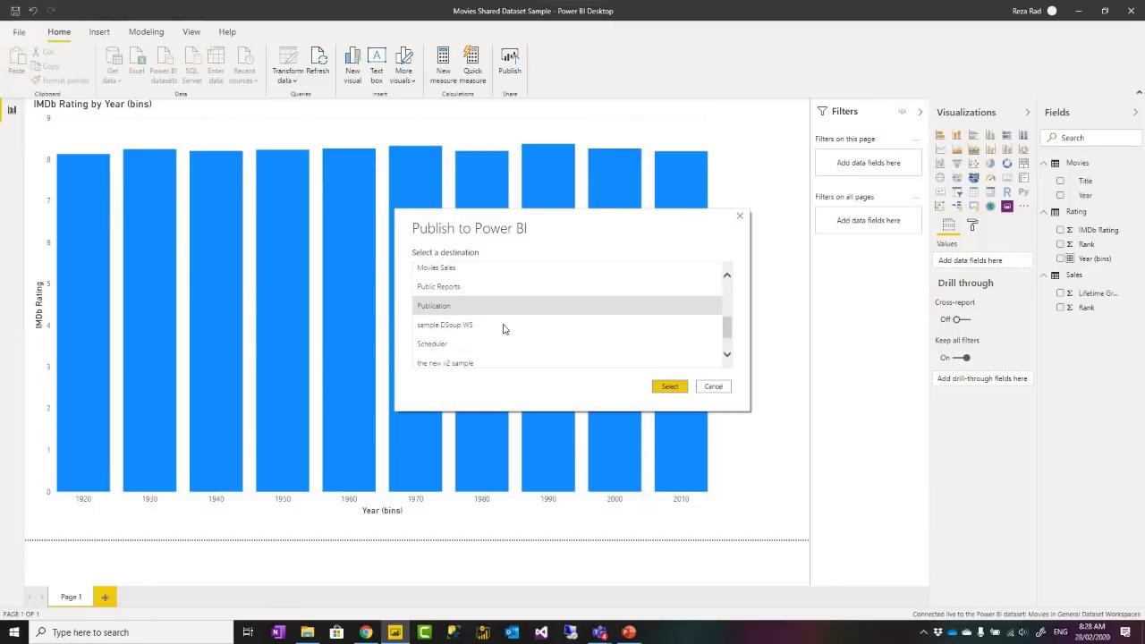
{"action": "left_click", "coordinate": [450, 311]}
{"action": "left_click", "coordinate": [669, 386]}
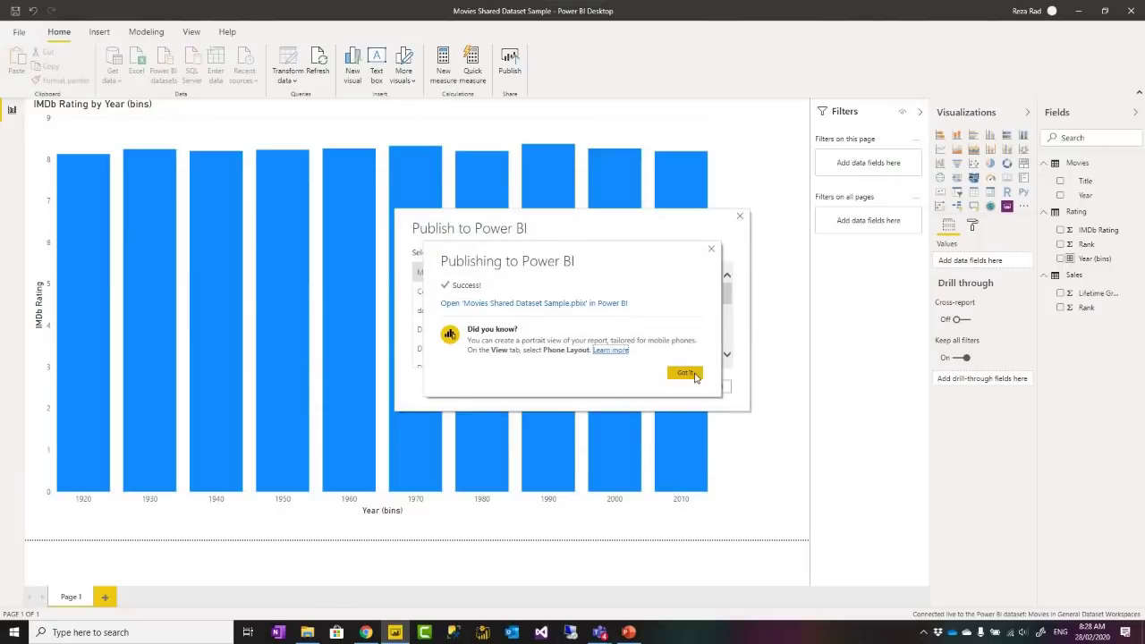
Open the published report in the Power BI service in Chrome and view the Publication workspace's list of reports.
{"action": "left_click", "coordinate": [564, 305]}
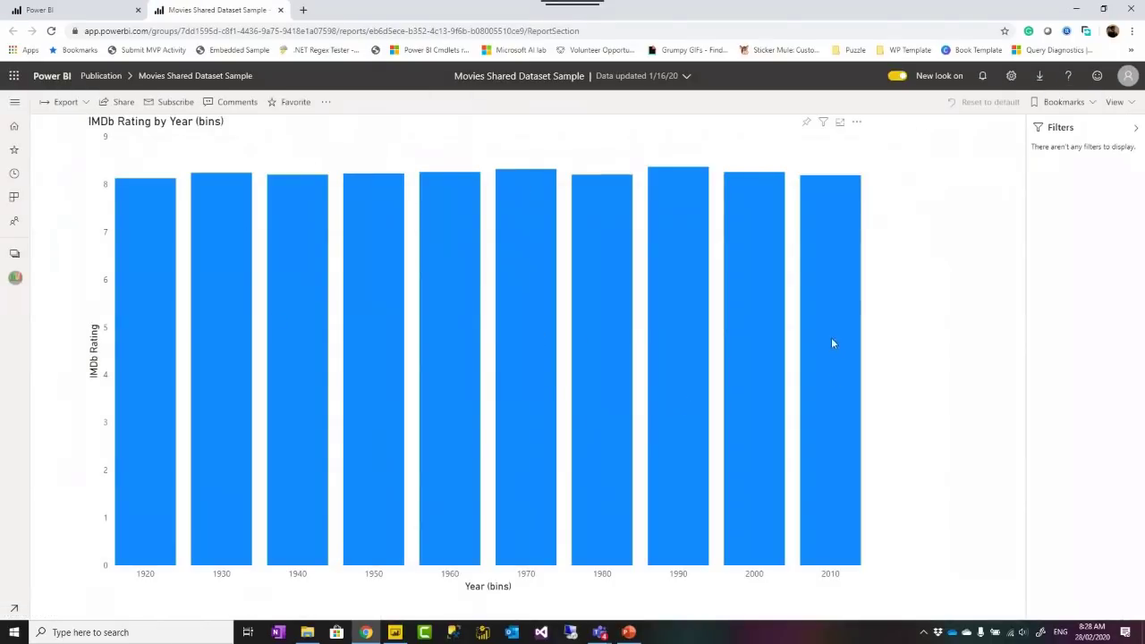
{"action": "left_click", "coordinate": [101, 76]}
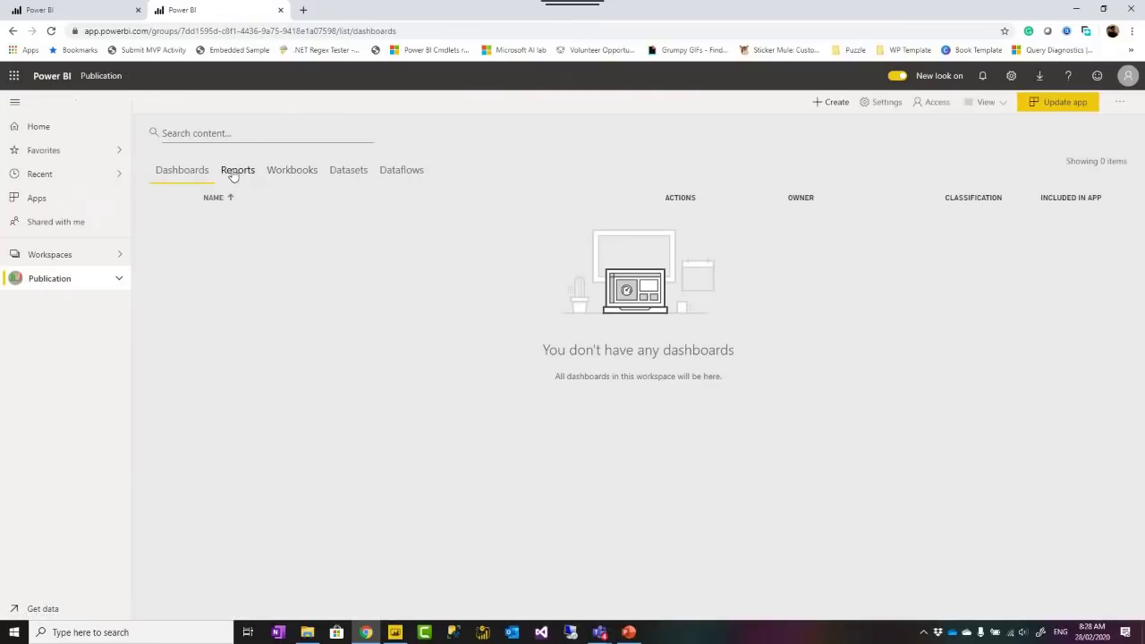
{"action": "left_click", "coordinate": [234, 171]}
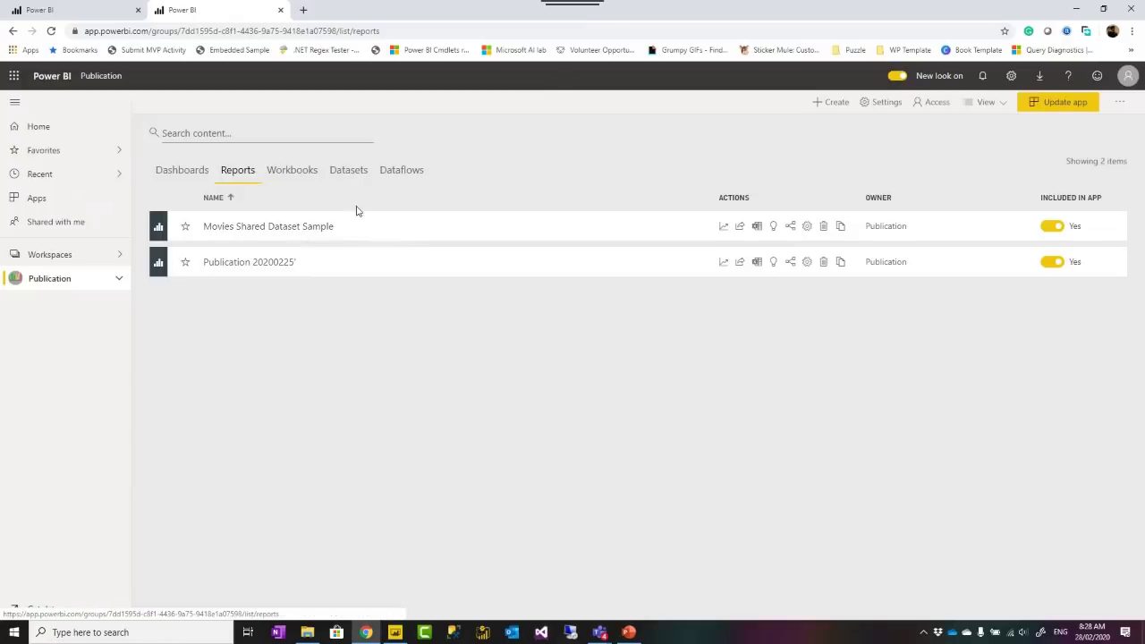
View the Publication workspace's datasets and compare the icons of the Movies and Publication 20200225' datasets.
{"action": "left_click", "coordinate": [350, 171]}
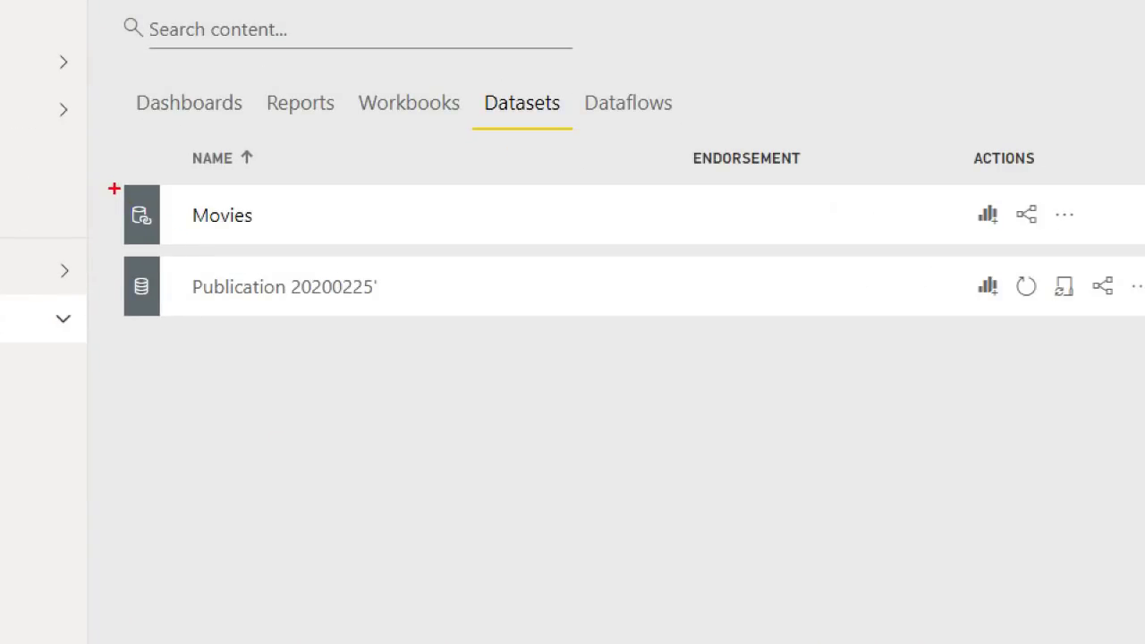
{"action": "left_click_drag", "start_coordinate": [114, 183], "coordinate": [167, 243]}
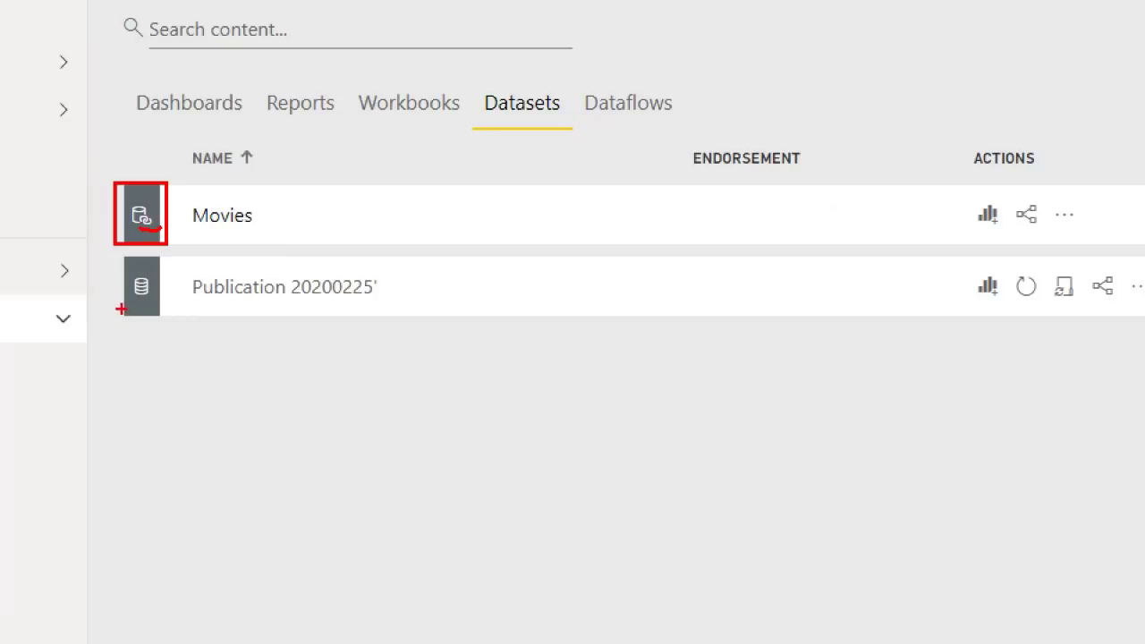
{"action": "mouse_move", "coordinate": [119, 308]}
{"action": "left_mouse_down"}
{"action": "mouse_move", "coordinate": [159, 308]}
{"action": "mouse_move", "coordinate": [168, 268]}
{"action": "mouse_move", "coordinate": [135, 271]}
{"action": "mouse_move", "coordinate": [122, 301]}
{"action": "mouse_move", "coordinate": [155, 298]}
{"action": "left_mouse_up"}
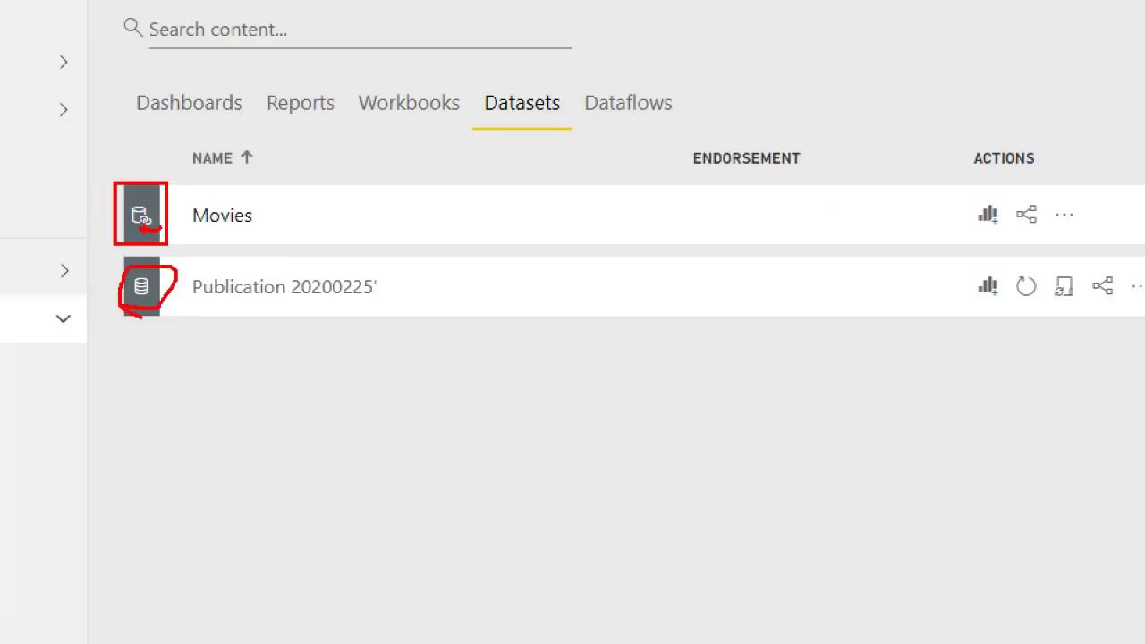
{"action": "key", "text": "Escape"}
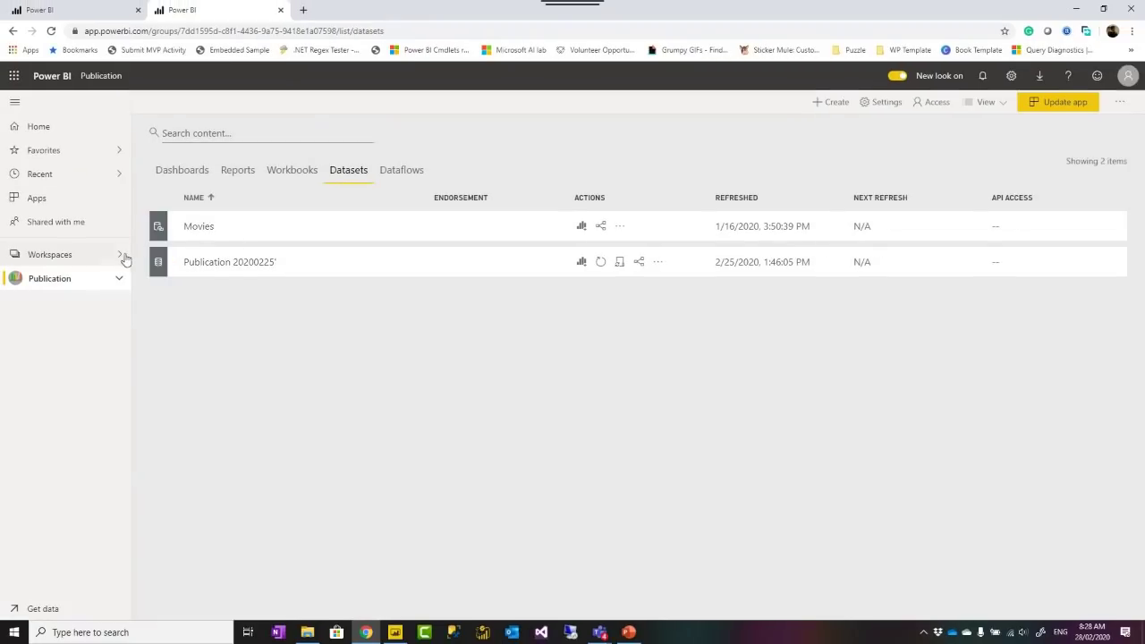
Open General Dataset Workspaces and examine the endorsement of its datasets.
{"action": "left_click", "coordinate": [87, 258]}
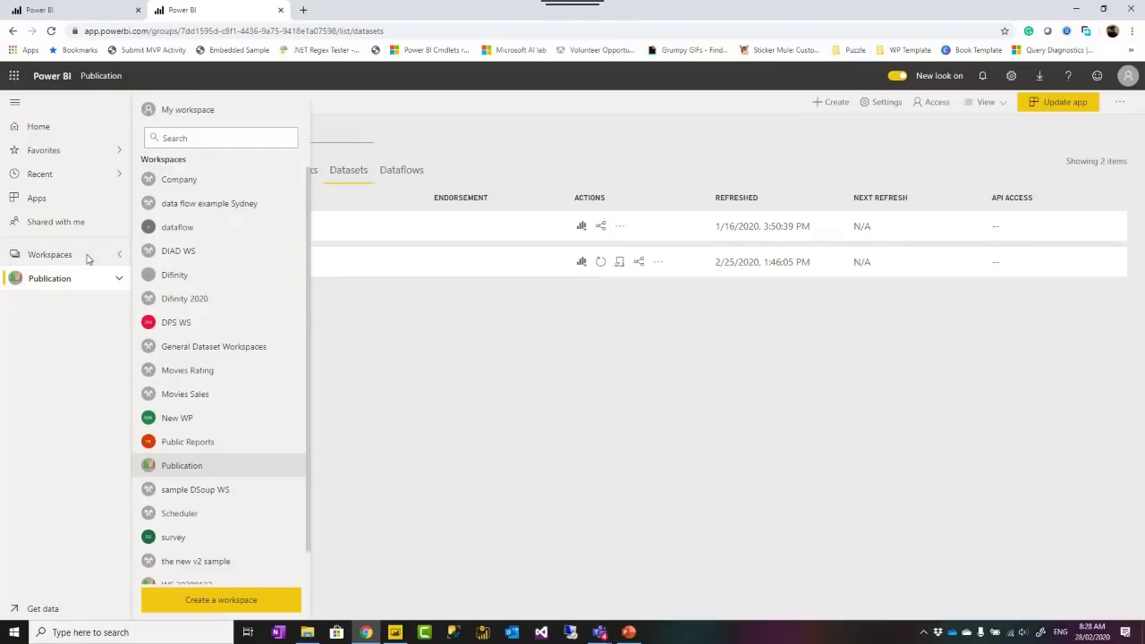
{"action": "left_click", "coordinate": [207, 349]}
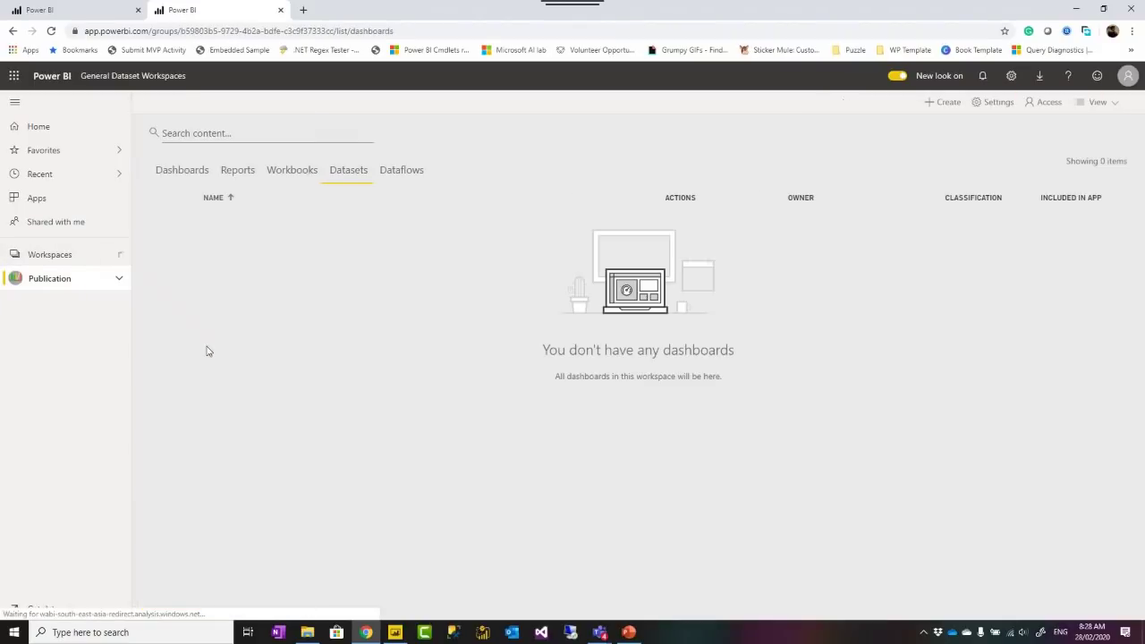
{"action": "left_click", "coordinate": [349, 175]}
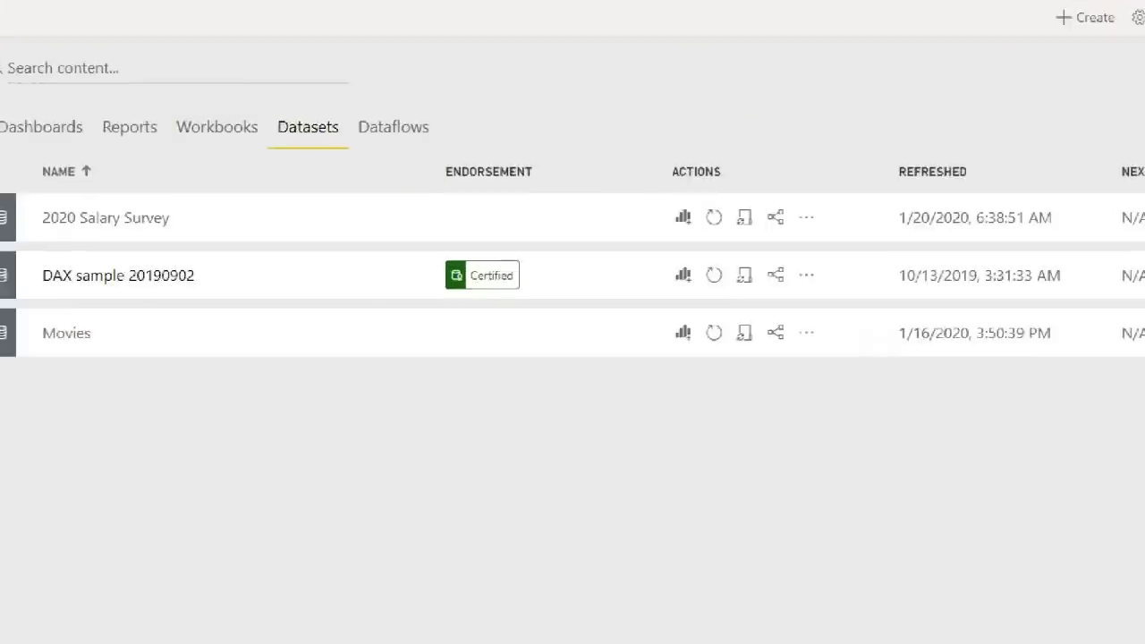
{"action": "left_click_drag", "start_coordinate": [421, 153], "coordinate": [550, 383]}
{"action": "left_click_drag", "start_coordinate": [578, 445], "coordinate": [587, 467]}
{"action": "key", "text": "Escape"}
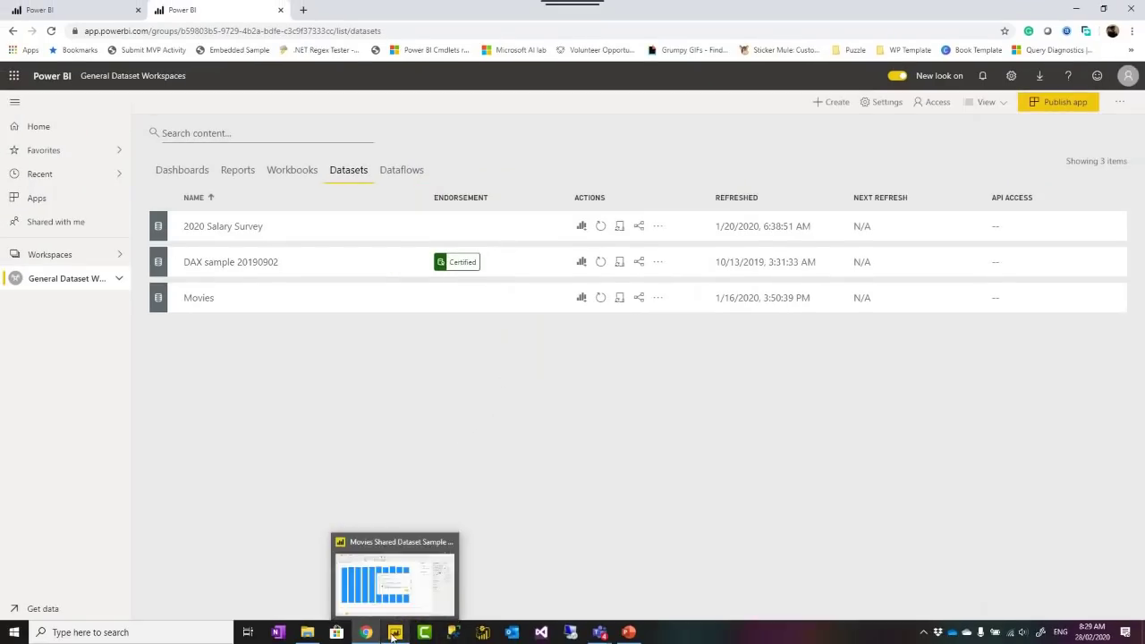
Switch to Power BI Desktop, dismiss the publishing result and cancel the destination selection.
{"action": "left_click", "coordinate": [394, 633]}
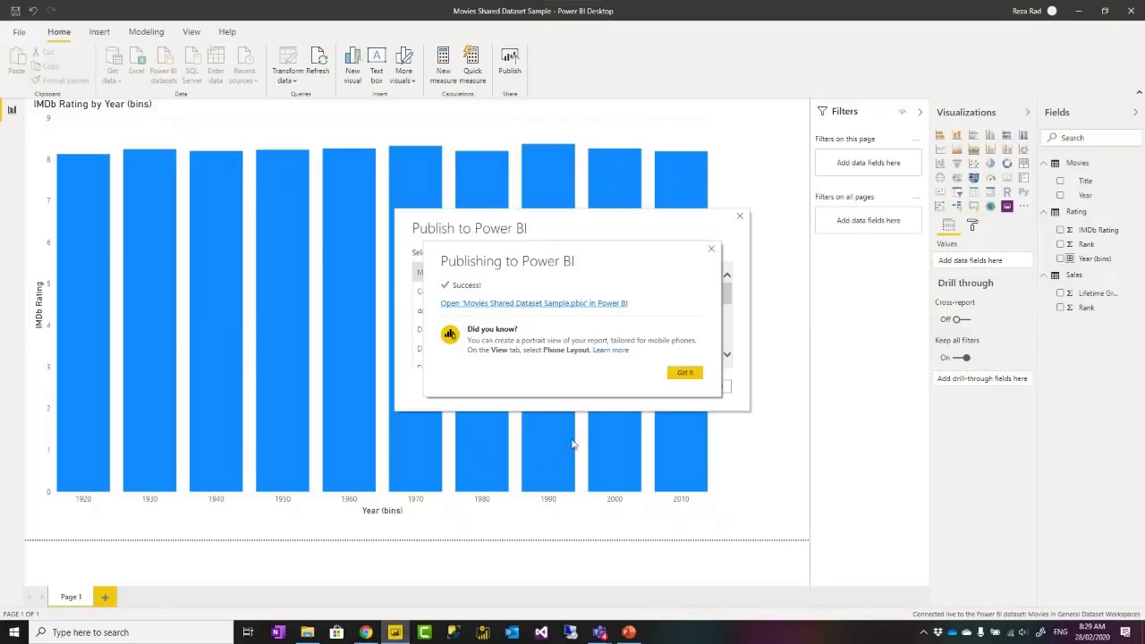
{"action": "left_click", "coordinate": [684, 373]}
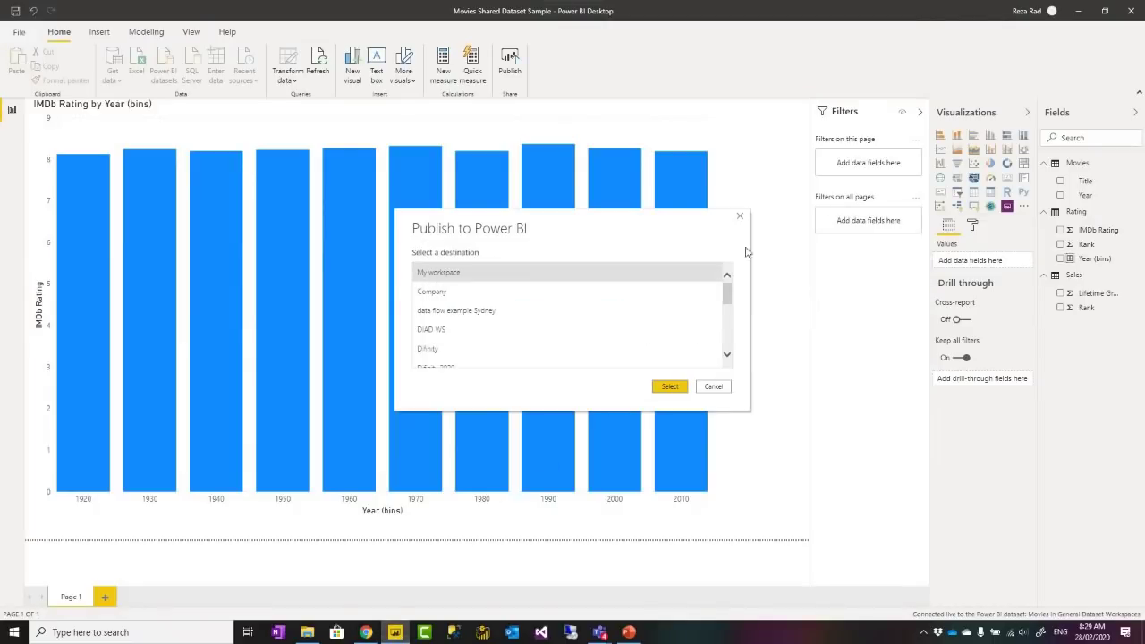
{"action": "left_click", "coordinate": [713, 387]}
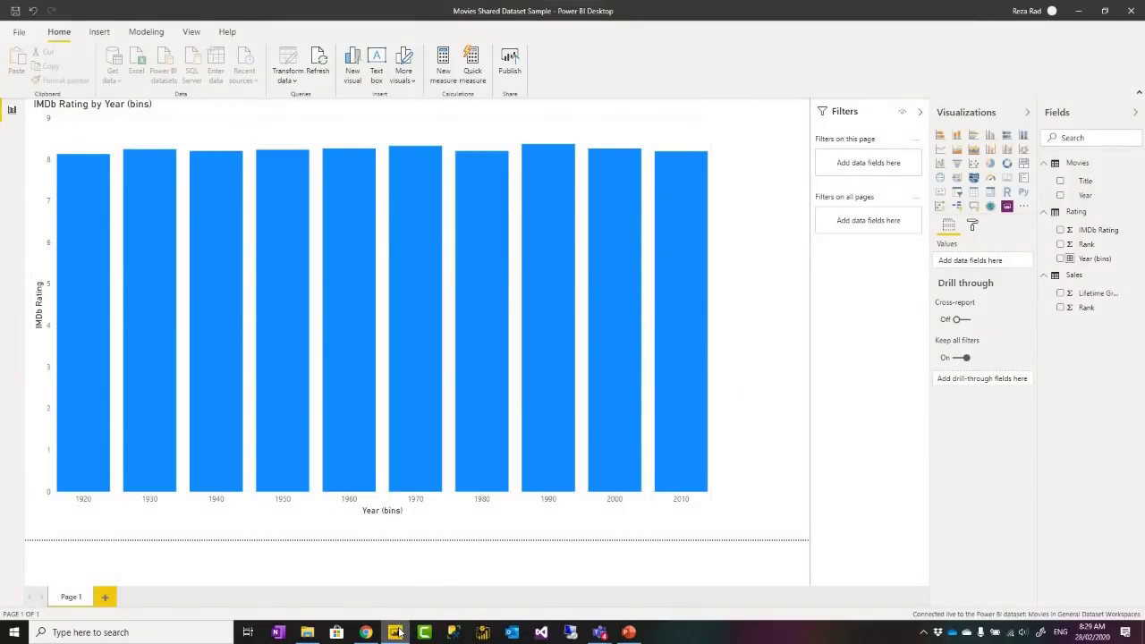
{"action": "mouse_move", "coordinate": [398, 632]}
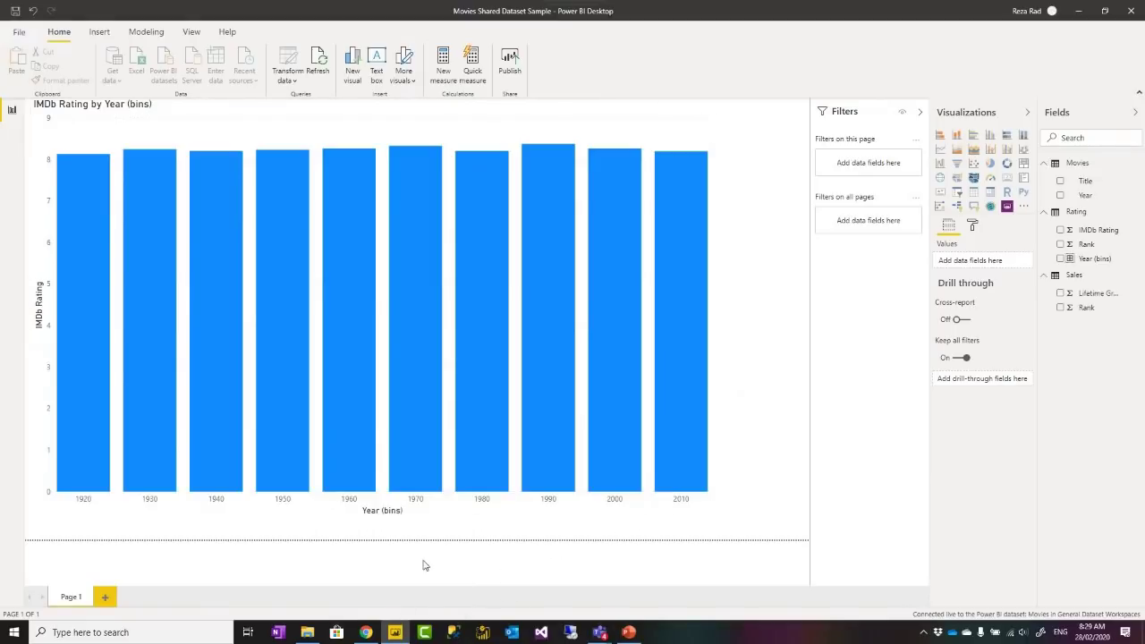
Return to Chrome and examine the endorsement options in the settings of the DAX sample 20190902 dataset.
{"action": "left_click", "coordinate": [366, 633]}
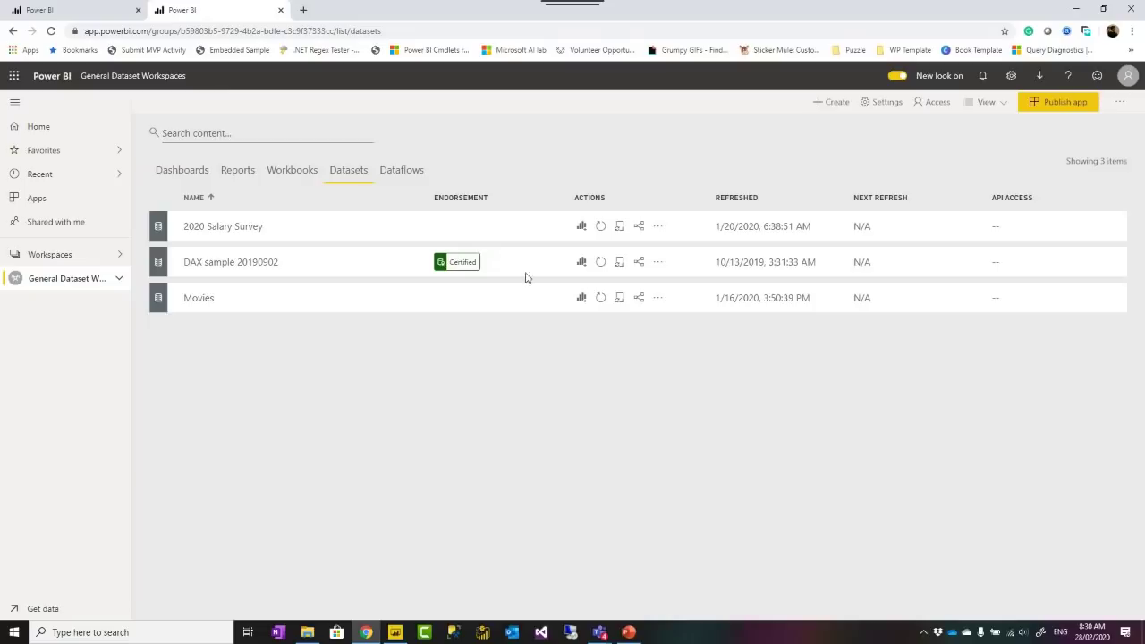
{"action": "left_click", "coordinate": [659, 262]}
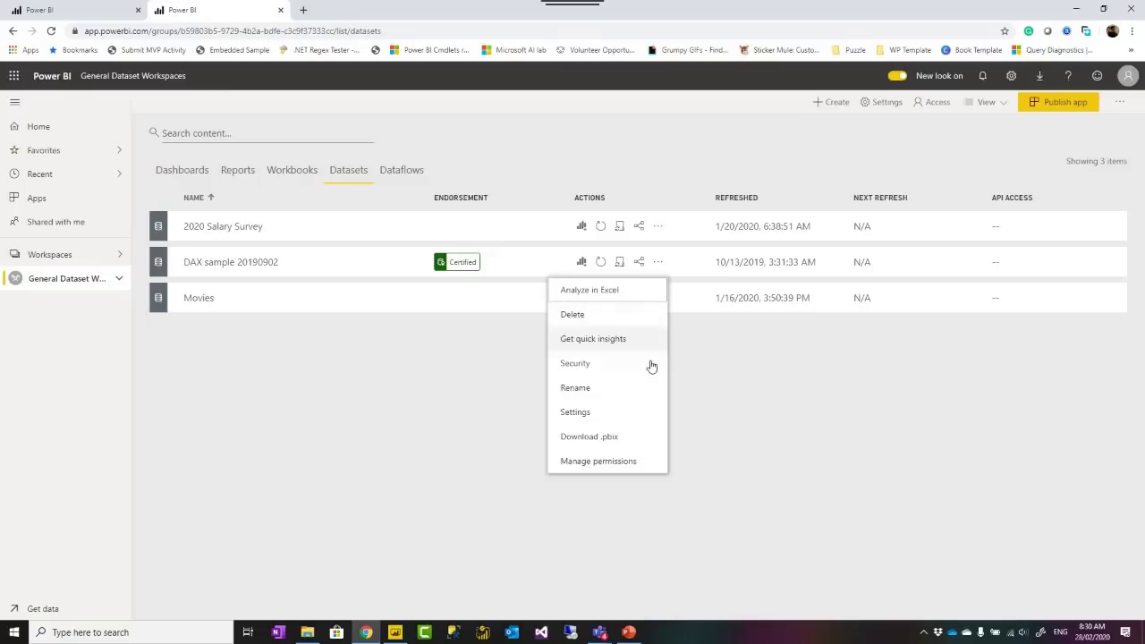
{"action": "left_click", "coordinate": [588, 414]}
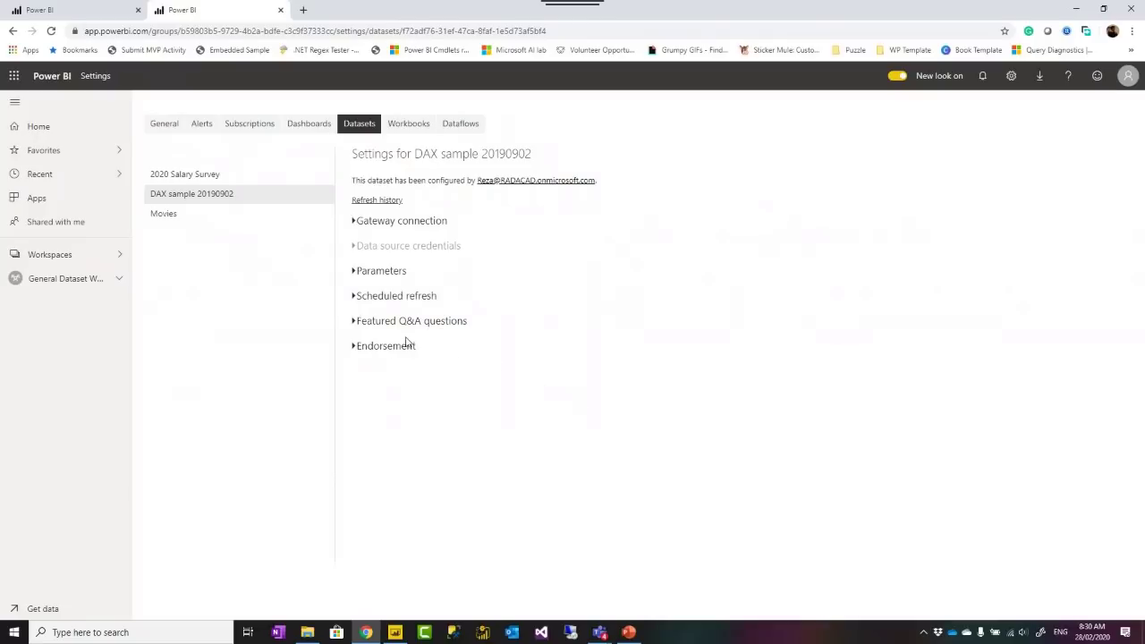
{"action": "left_click", "coordinate": [355, 345]}
{"action": "scroll", "coordinate": [399, 376], "scroll_direction": "down", "scroll_amount": 1}
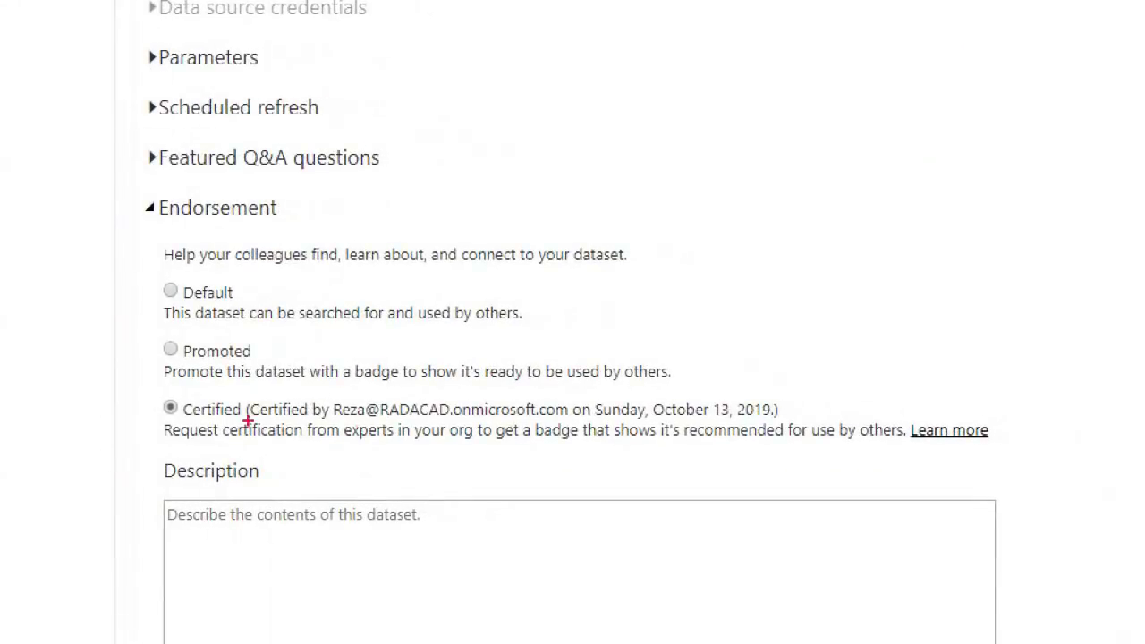
{"action": "mouse_move", "coordinate": [140, 391]}
{"action": "left_mouse_down"}
{"action": "mouse_move", "coordinate": [165, 402]}
{"action": "mouse_move", "coordinate": [731, 444]}
{"action": "left_mouse_up"}
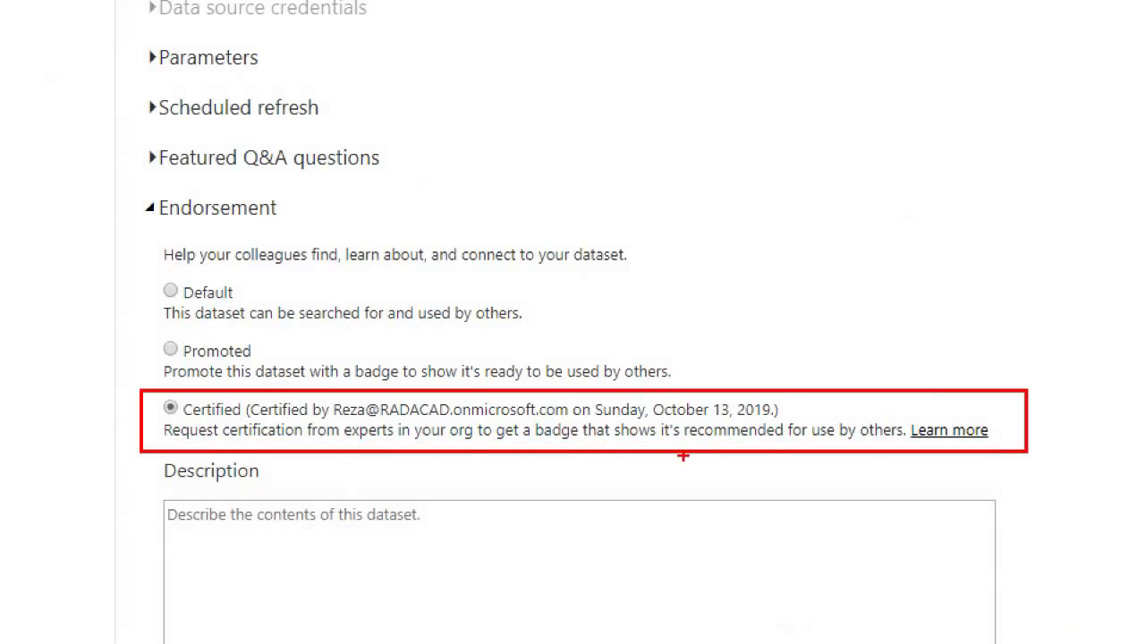
{"action": "key", "text": "Escape"}
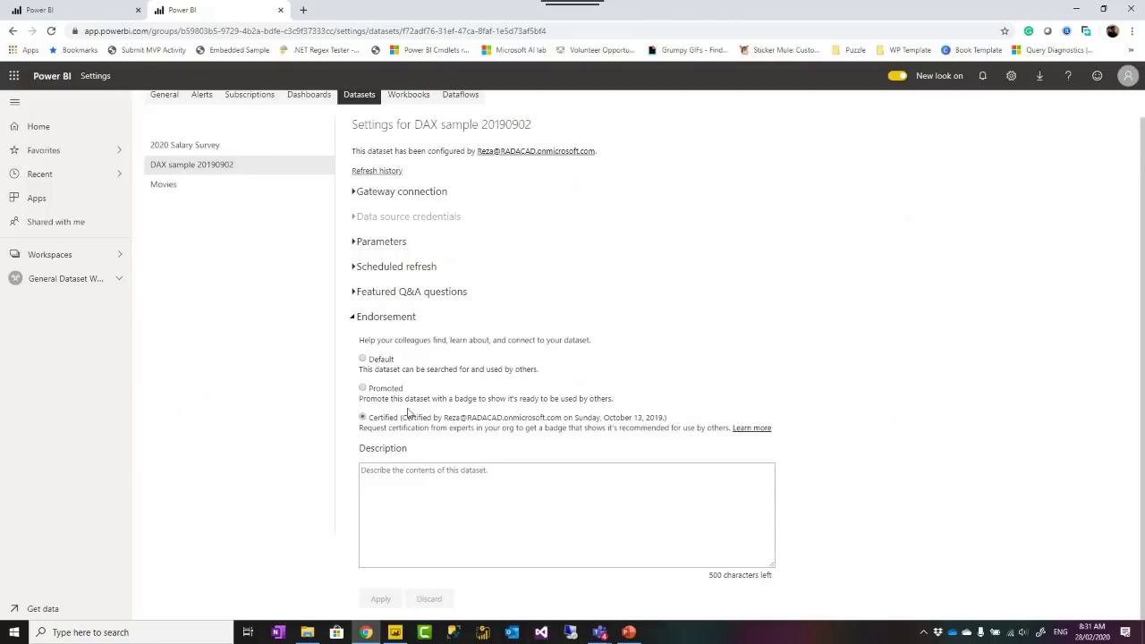
Switch to Power BI Desktop, close the Movies Shared Dataset Sample report and launch a new blank Power BI Desktop file.
{"action": "left_click", "coordinate": [393, 633]}
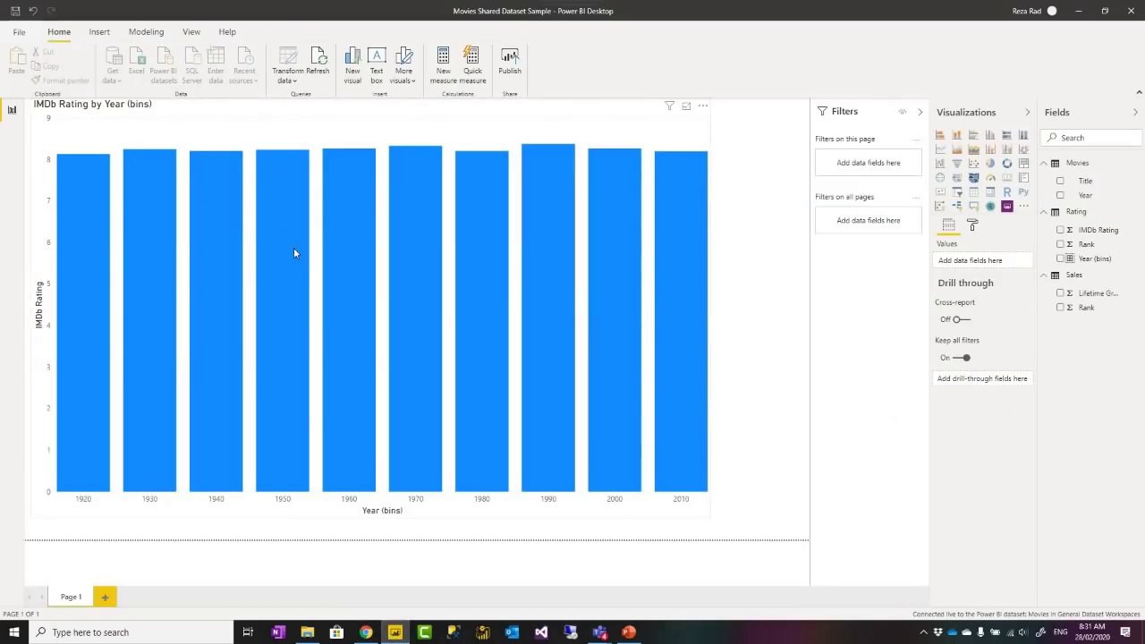
{"action": "left_click", "coordinate": [1130, 12]}
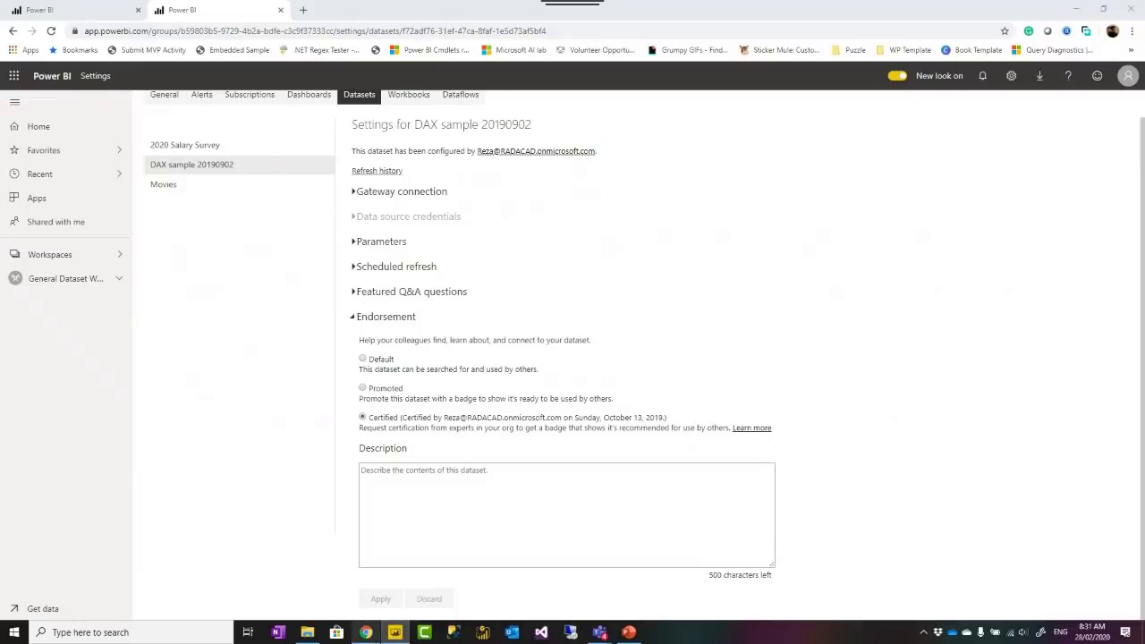
{"action": "mouse_move", "coordinate": [370, 637]}
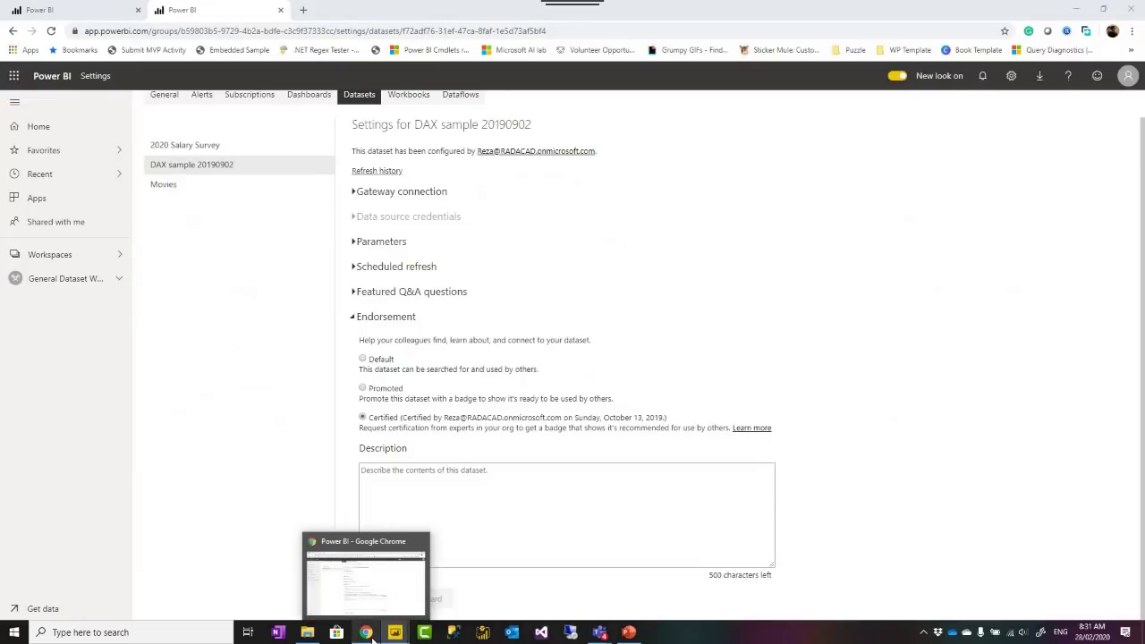
{"action": "left_click", "coordinate": [395, 633]}
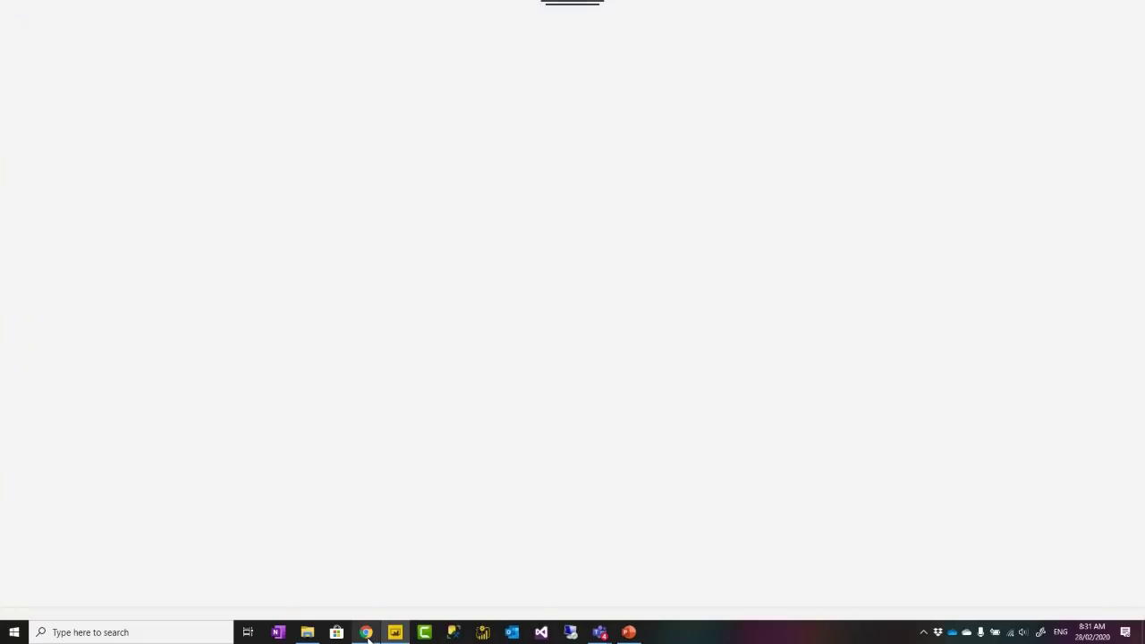
Browse the Power BI datasets available as a report source, check their endorsements, and cancel without connecting.
{"action": "left_click", "coordinate": [114, 78]}
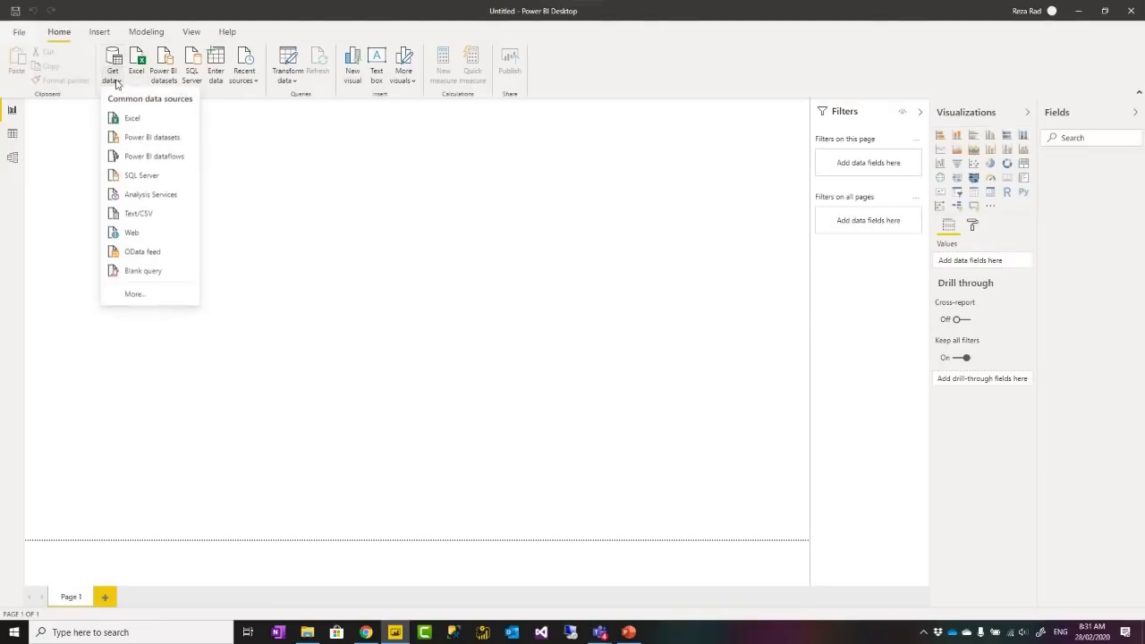
{"action": "left_click", "coordinate": [456, 238]}
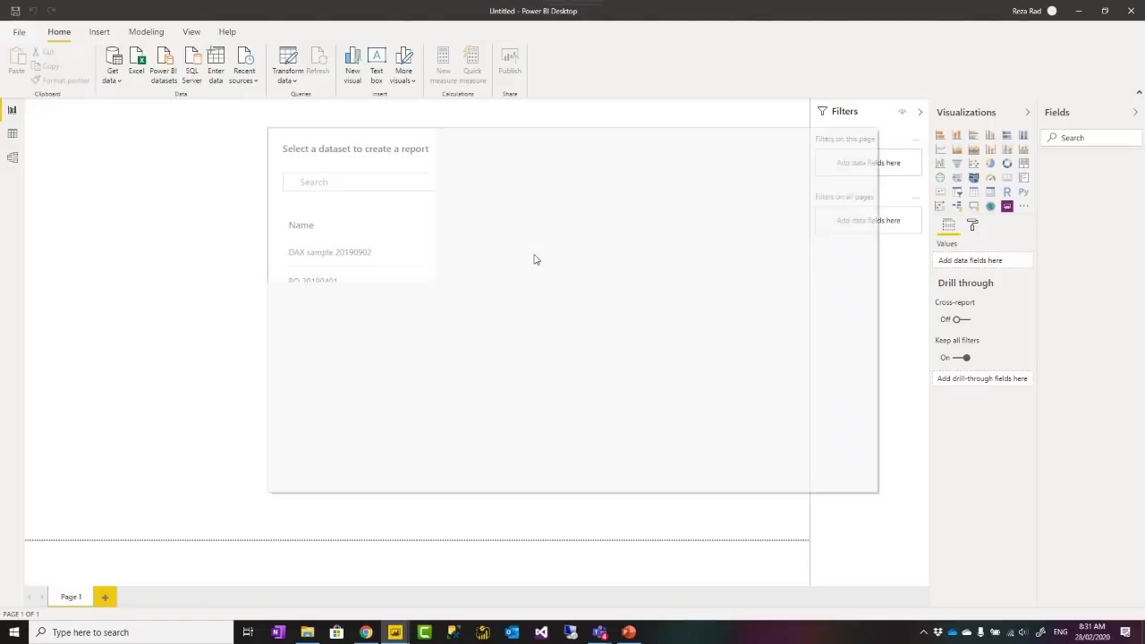
{"action": "scroll", "coordinate": [550, 351], "scroll_direction": "down", "scroll_amount": 3}
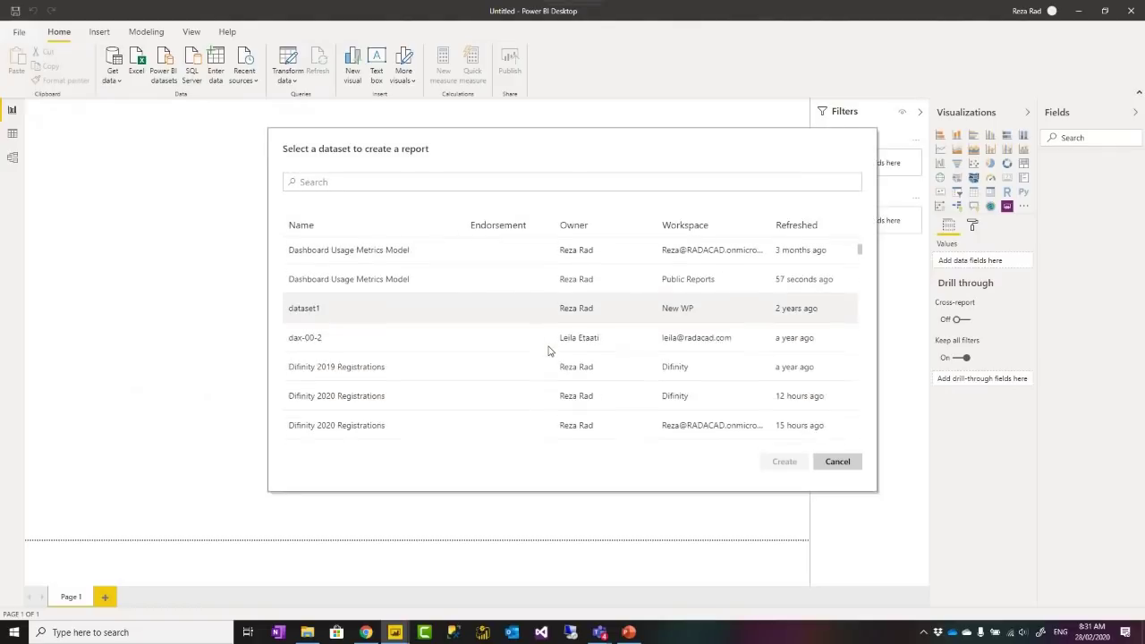
{"action": "scroll", "coordinate": [547, 351], "scroll_direction": "up", "scroll_amount": 5}
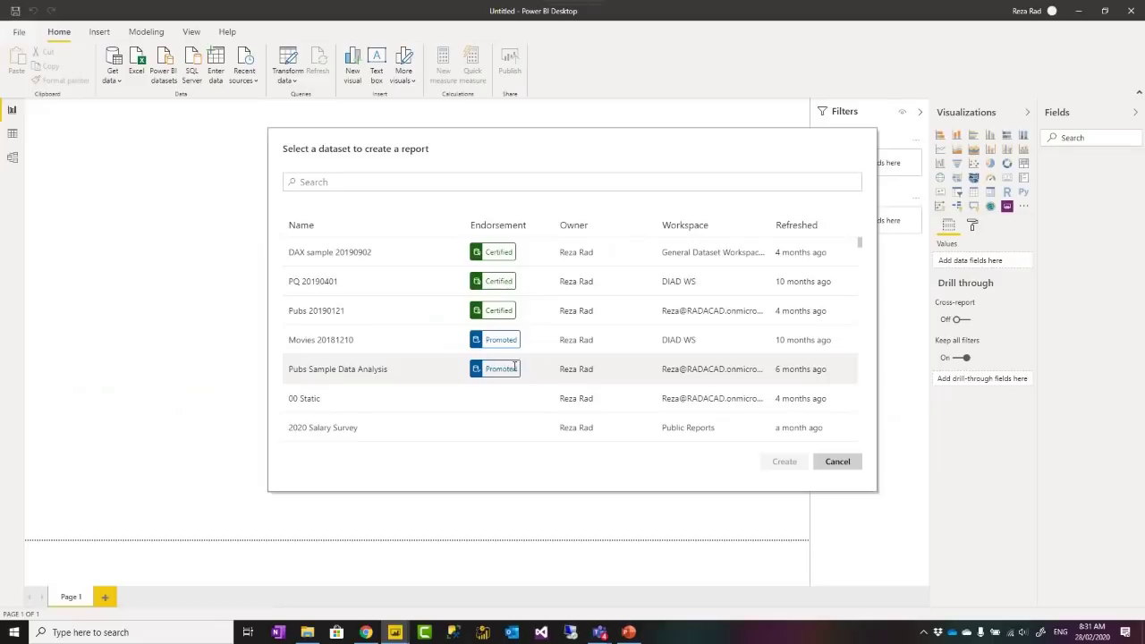
{"action": "left_click", "coordinate": [831, 464]}
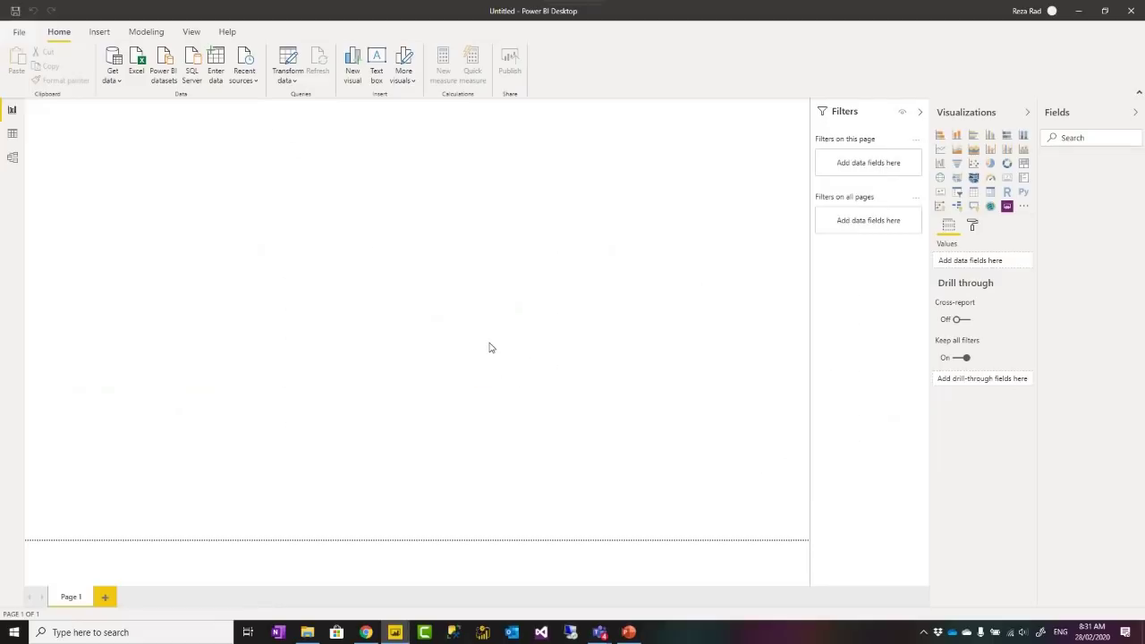
Switch to the PowerPoint presentation and start the slide show from The Architecture slide.
{"action": "left_click", "coordinate": [629, 633]}
{"action": "left_click", "coordinate": [141, 514]}
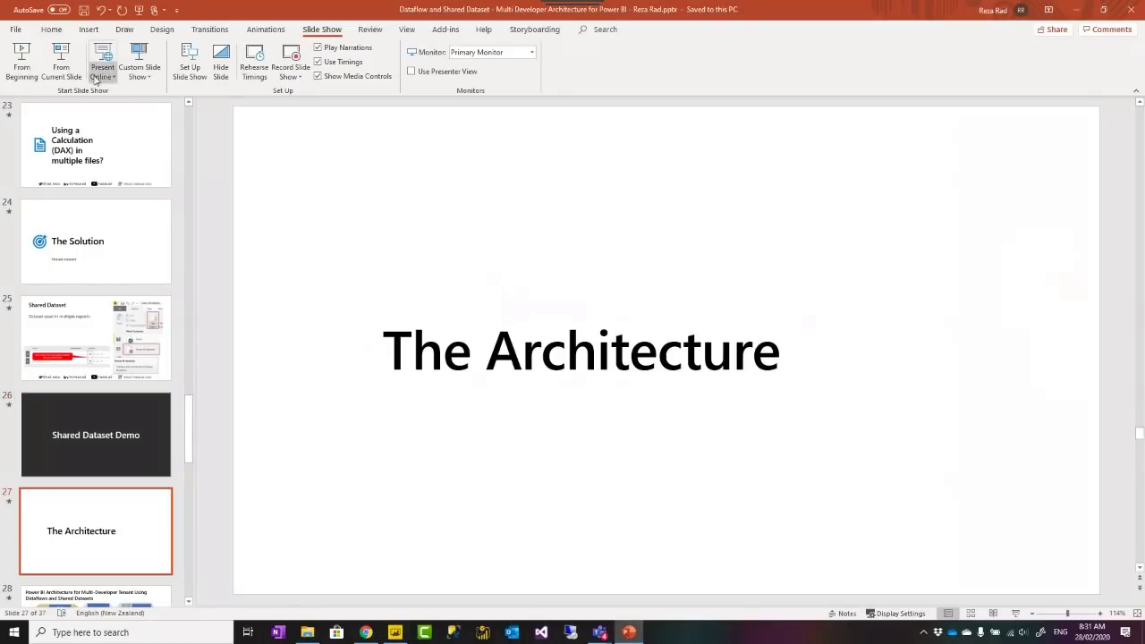
{"action": "left_click", "coordinate": [63, 57]}
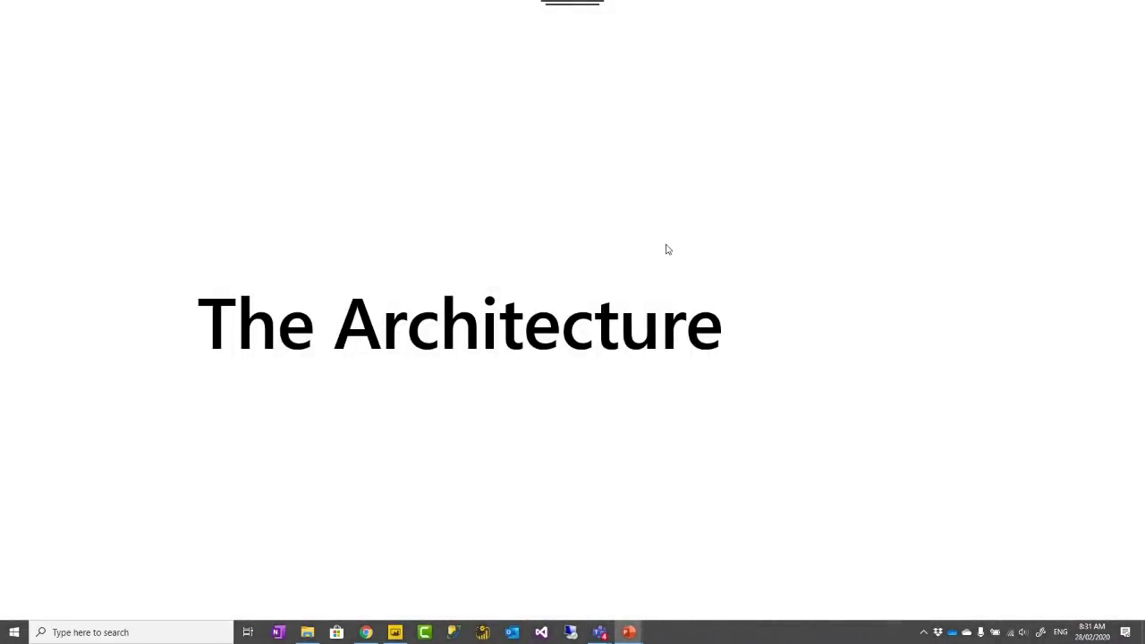
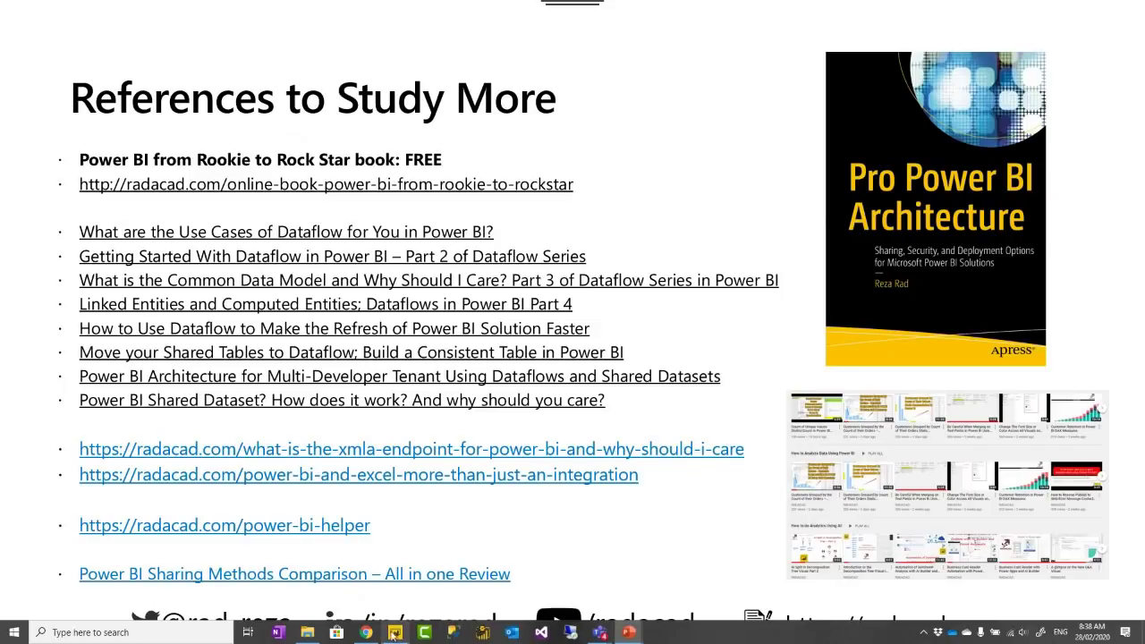
Switch to Chrome and view the dataflows in General Dataset Workspaces.
{"action": "mouse_move", "coordinate": [366, 632]}
{"action": "left_click", "coordinate": [367, 594]}
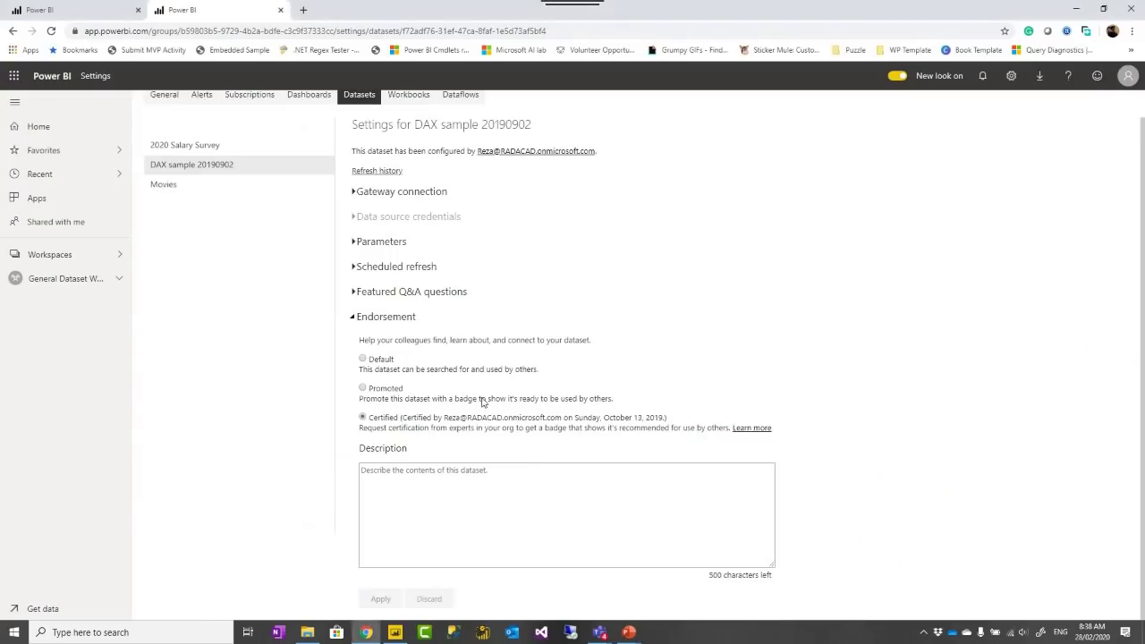
{"action": "left_click", "coordinate": [58, 282]}
{"action": "left_click", "coordinate": [396, 172]}
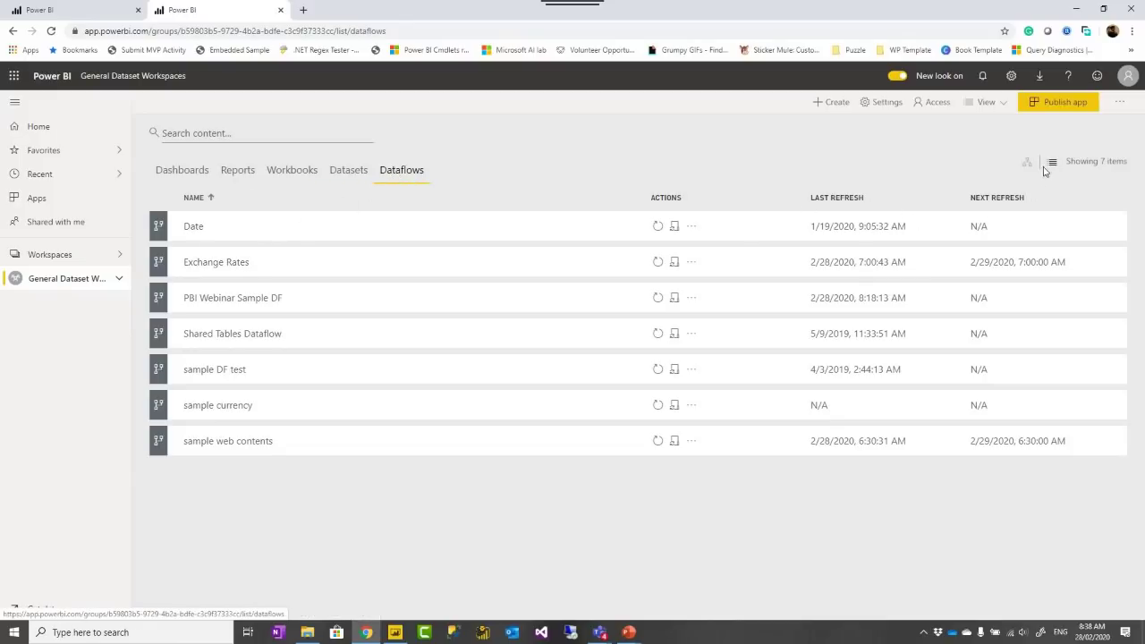
Start a new dataflow in General Dataset Workspaces and open the data source choices for adding new entities.
{"action": "left_click", "coordinate": [830, 105]}
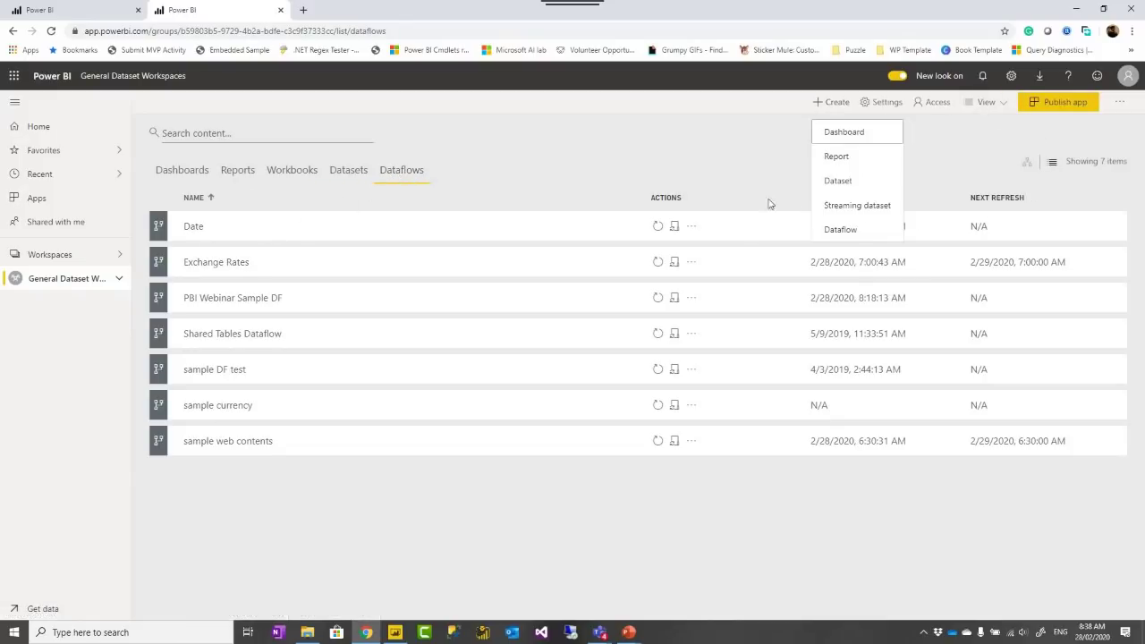
{"action": "left_click", "coordinate": [847, 240]}
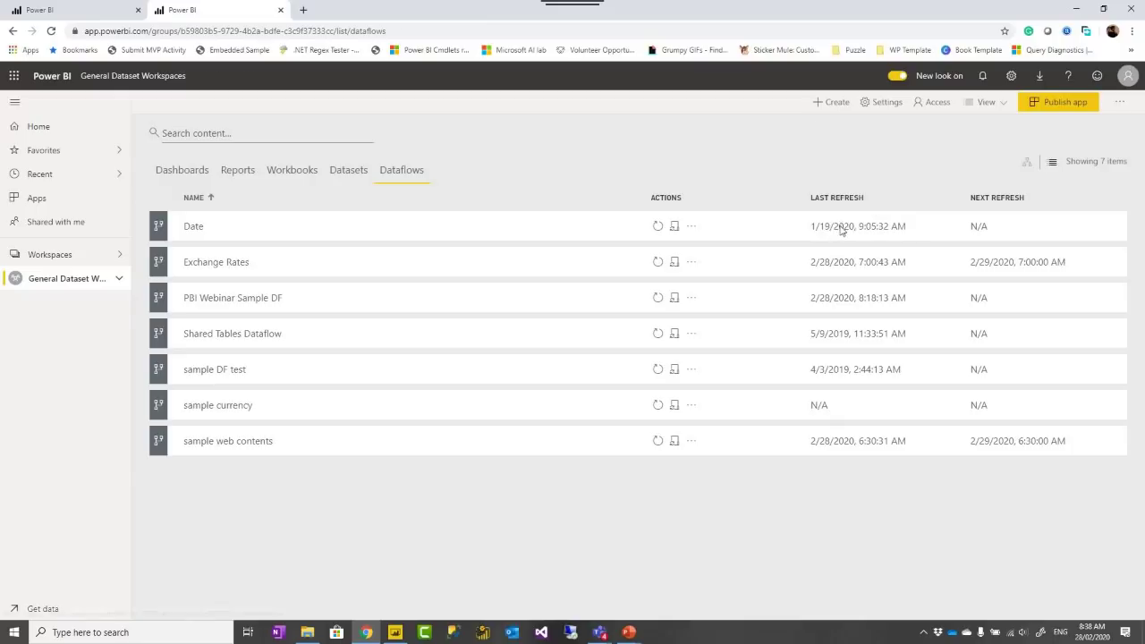
{"action": "left_click", "coordinate": [456, 468]}
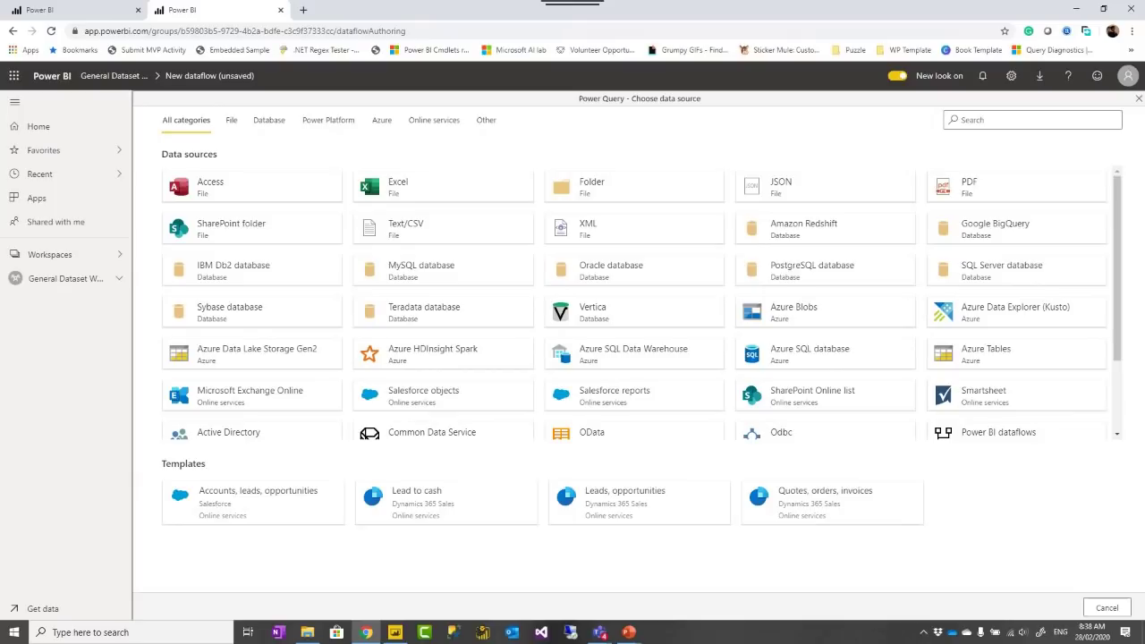
Switch to Power BI Desktop, start a SQL Server connection with server ".", and examine its advanced options for a SQL statement.
{"action": "left_click", "coordinate": [393, 633]}
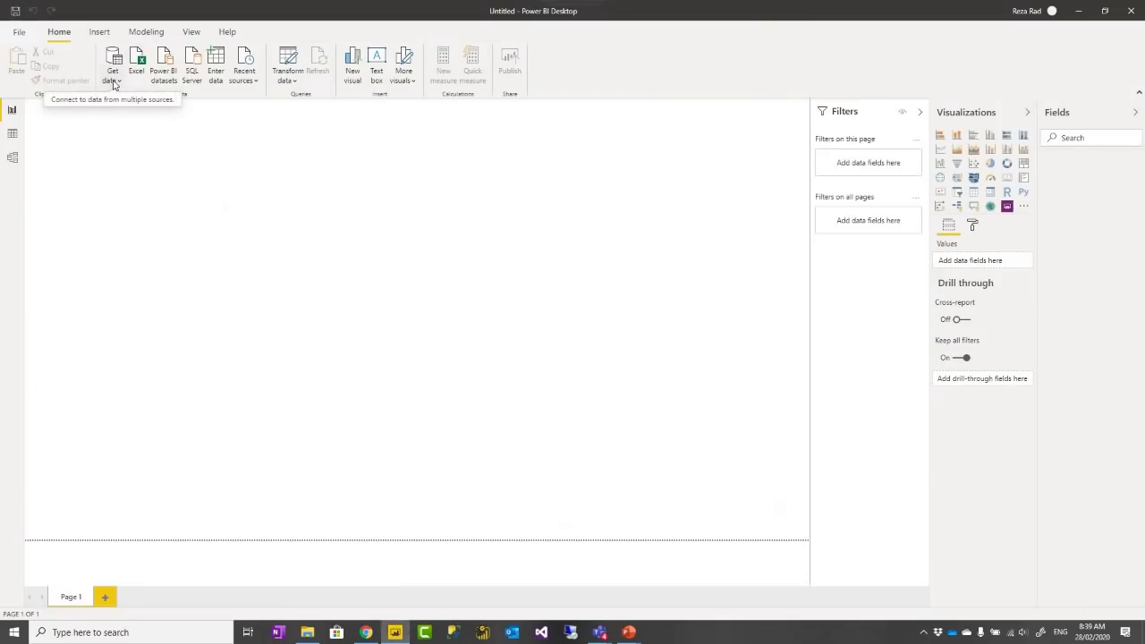
{"action": "left_click", "coordinate": [192, 77]}
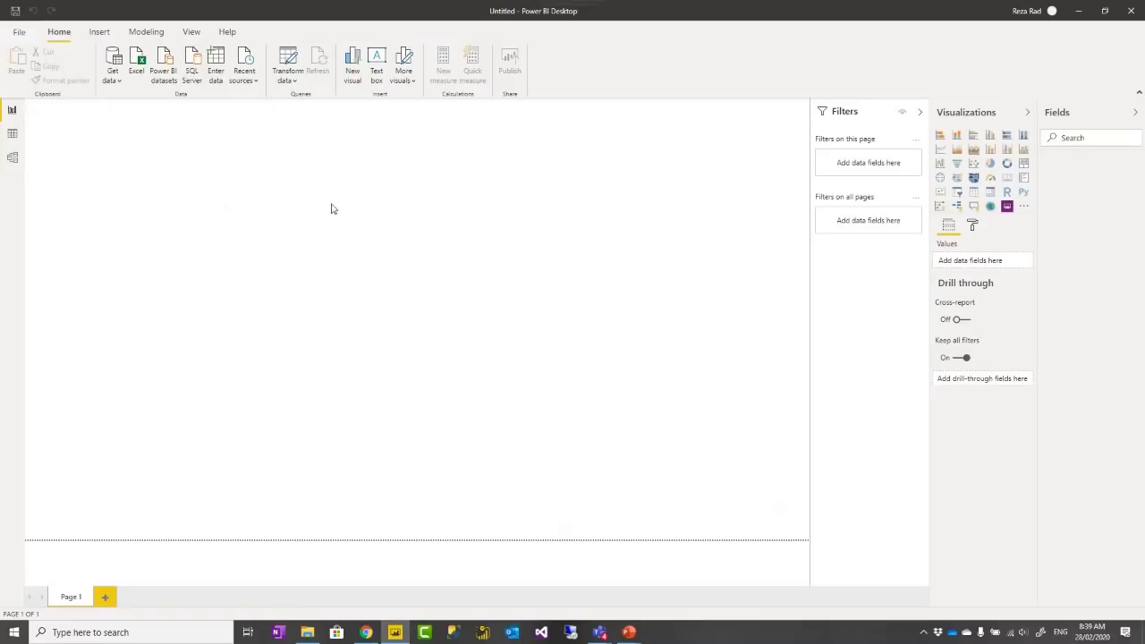
{"action": "type", "text": "."}
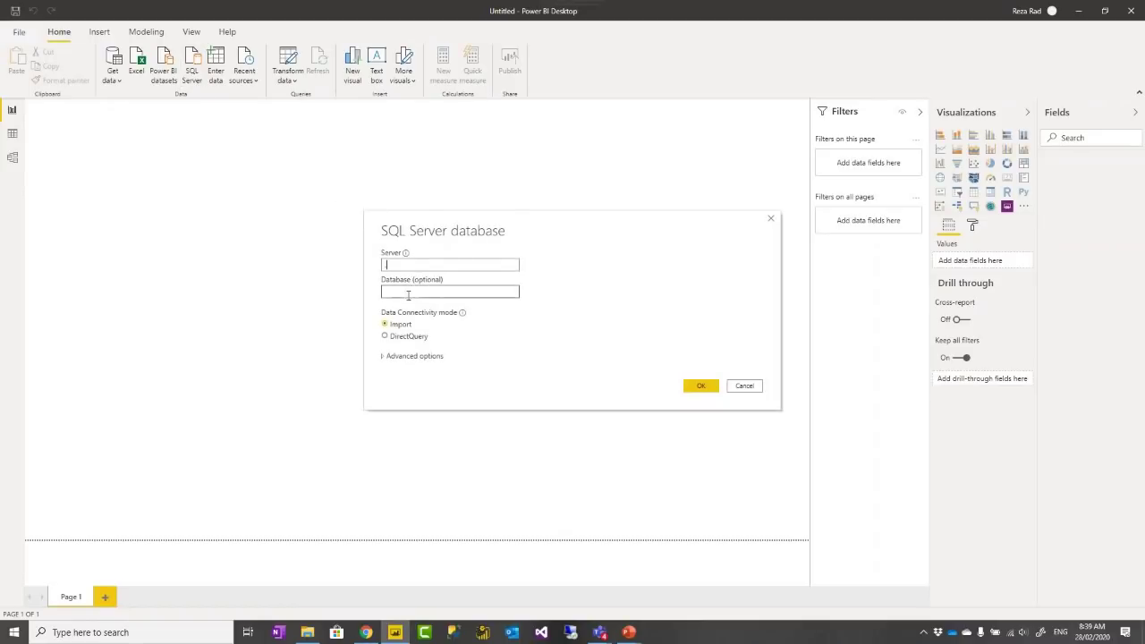
{"action": "left_click", "coordinate": [395, 295]}
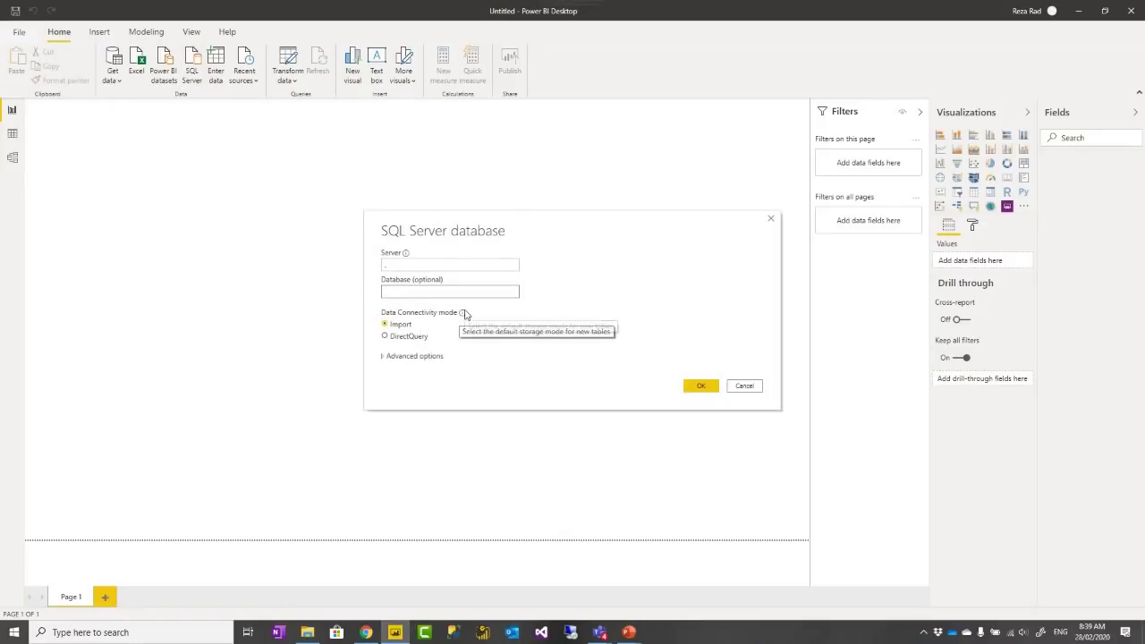
{"action": "left_click", "coordinate": [415, 357]}
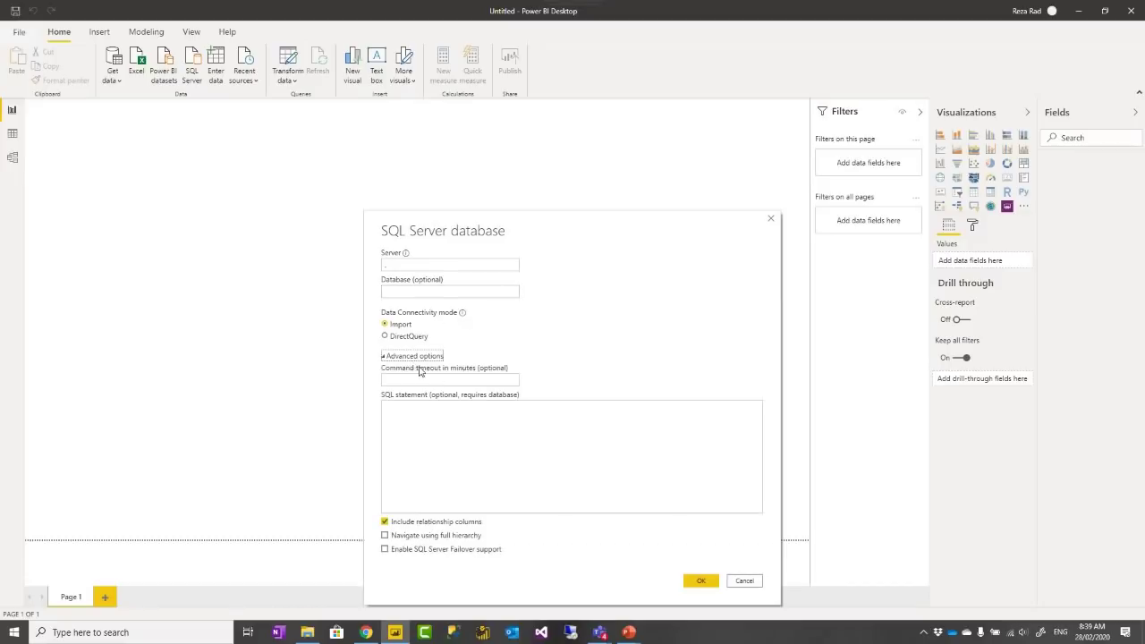
{"action": "left_click", "coordinate": [447, 465]}
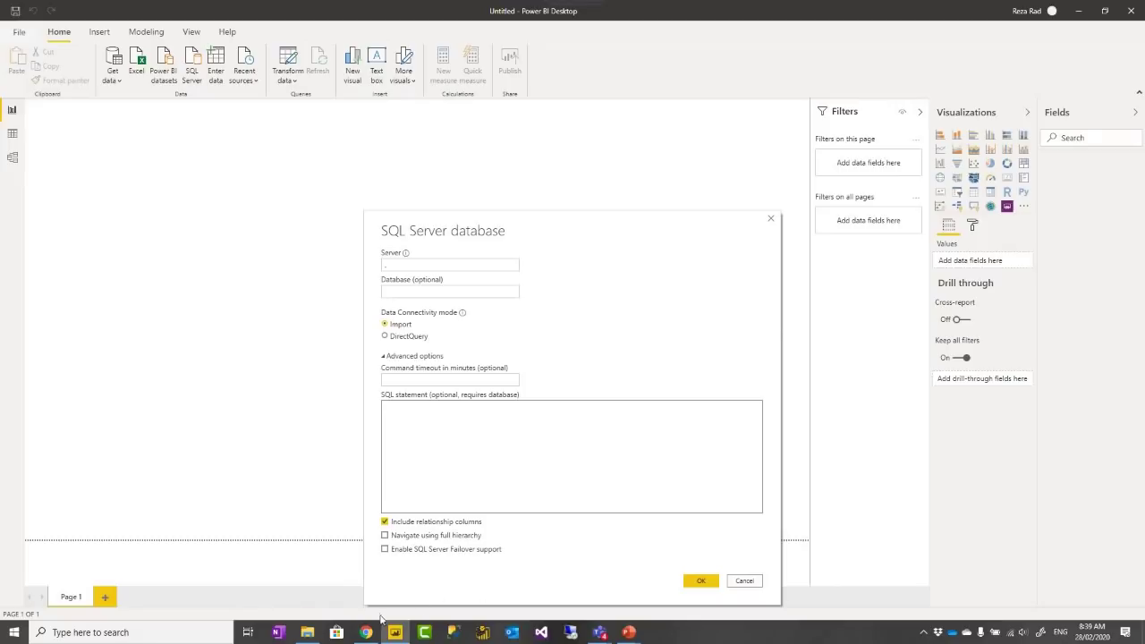
Switch to Chrome, leave the unsaved new dataflow, and view the dataflows in General Dataset Workspaces.
{"action": "mouse_move", "coordinate": [371, 633]}
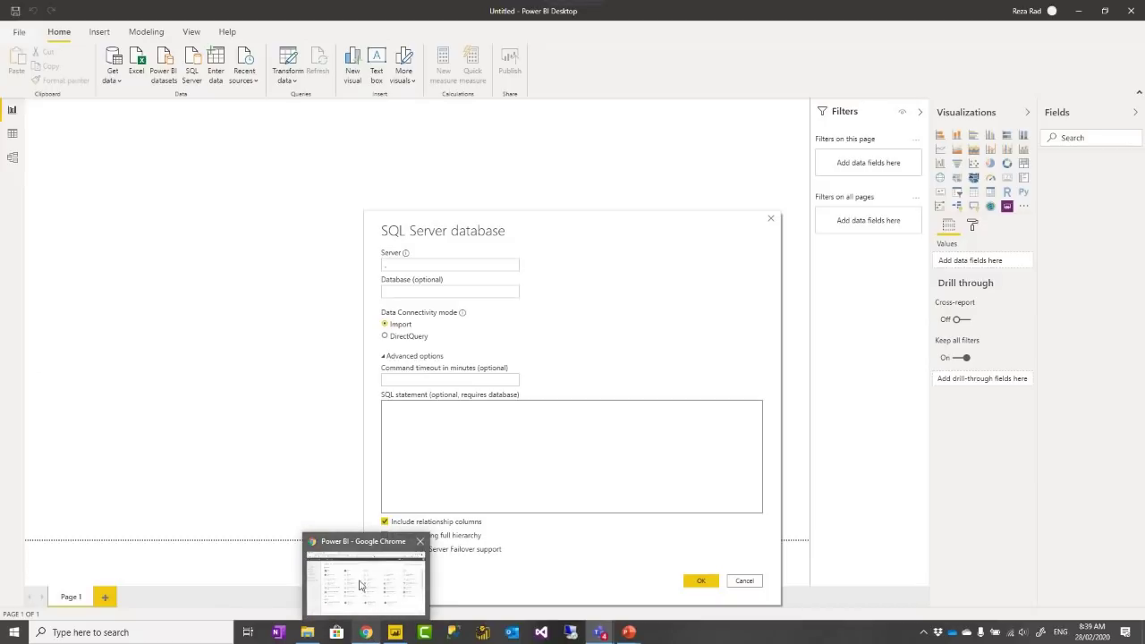
{"action": "left_click", "coordinate": [360, 585]}
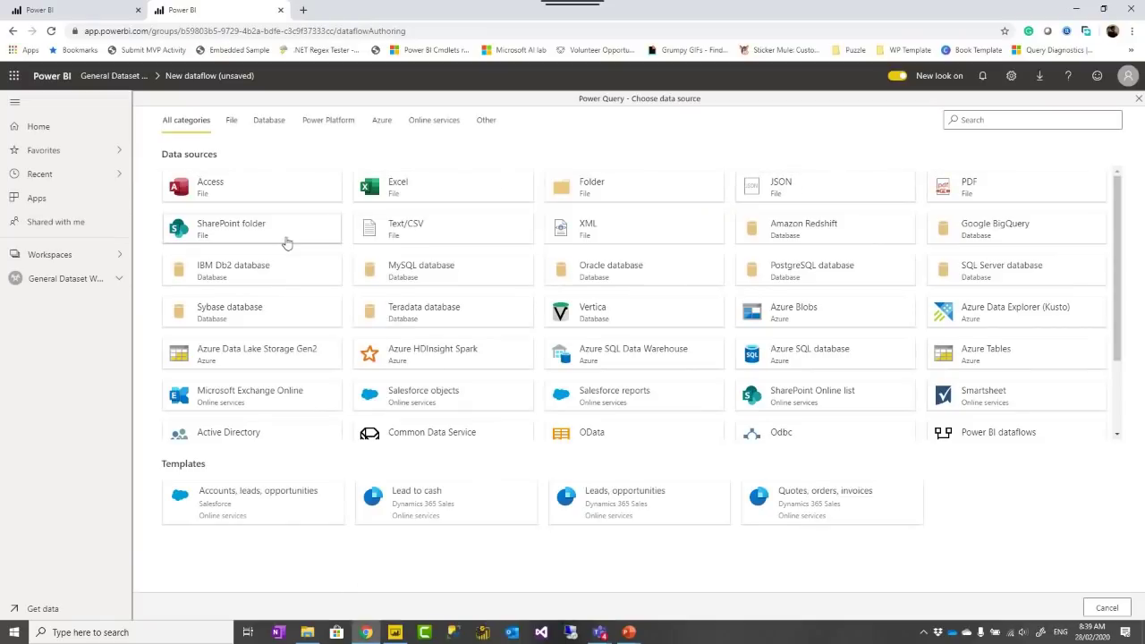
{"action": "left_click", "coordinate": [1139, 100]}
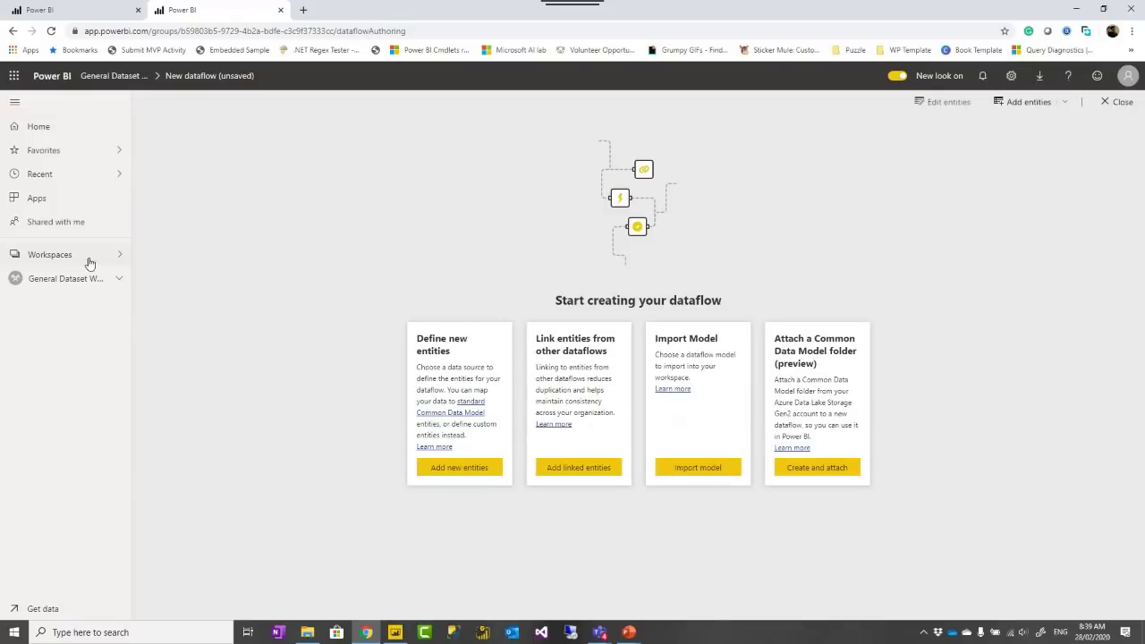
{"action": "left_click", "coordinate": [52, 281]}
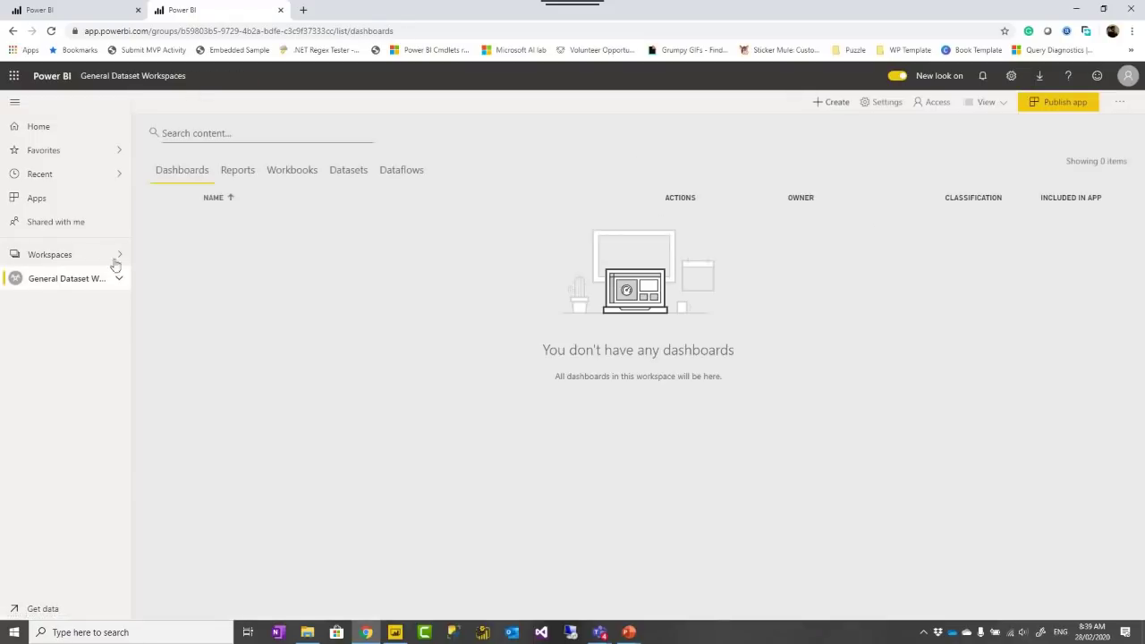
{"action": "left_click", "coordinate": [390, 174]}
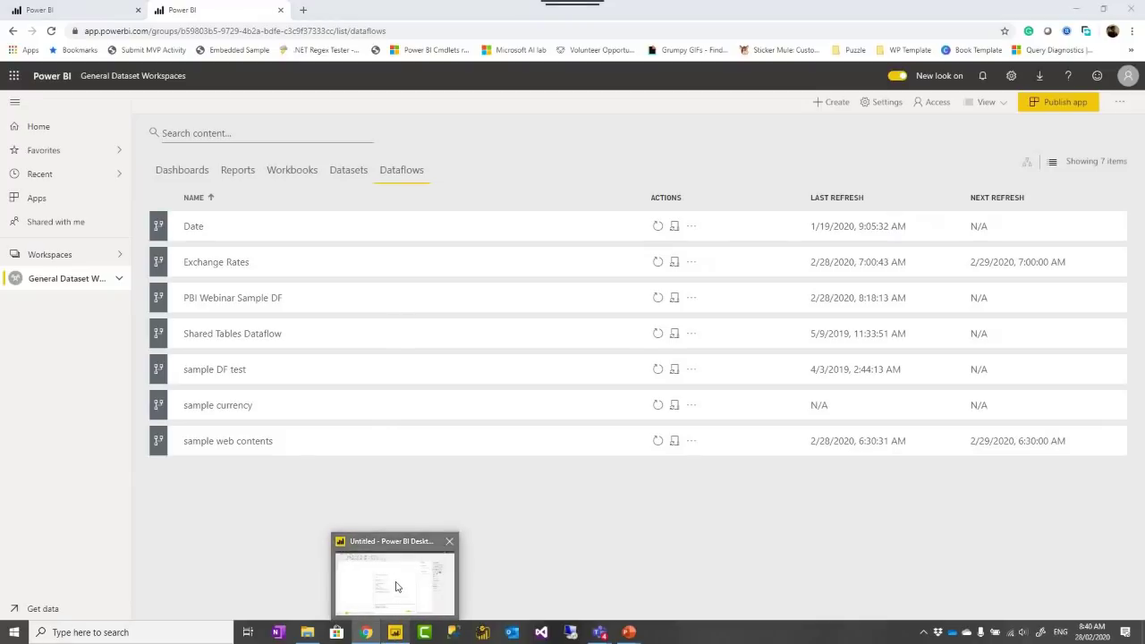
Switch to Power BI Desktop, cancel the SQL Server connection, and look through the common data sources.
{"action": "left_click", "coordinate": [395, 636]}
{"action": "left_click", "coordinate": [743, 582]}
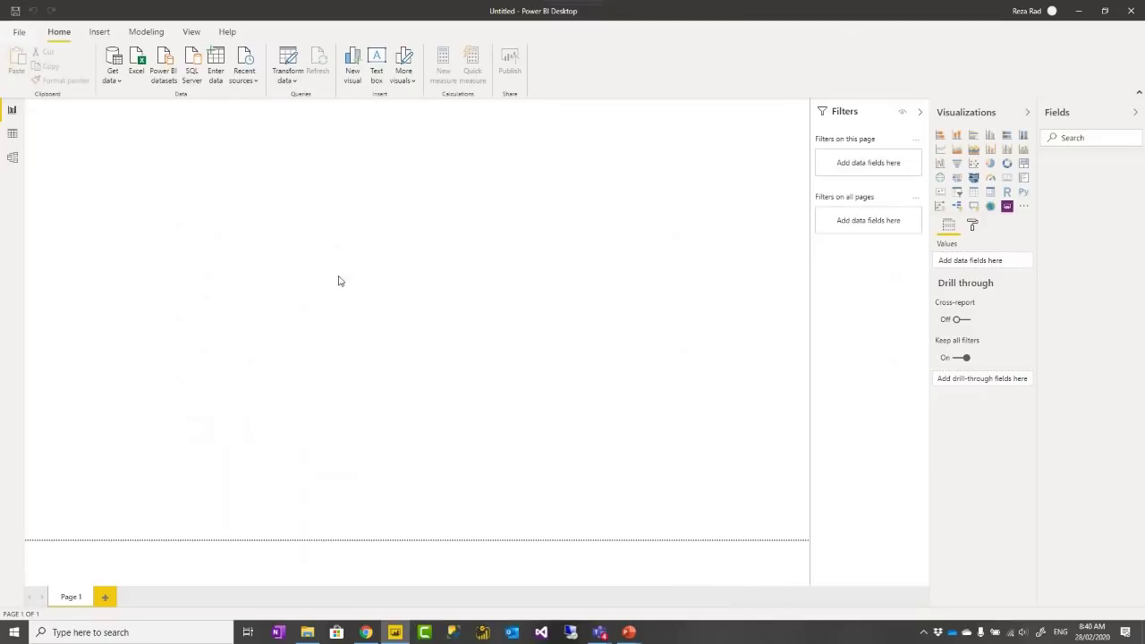
{"action": "left_click", "coordinate": [112, 79]}
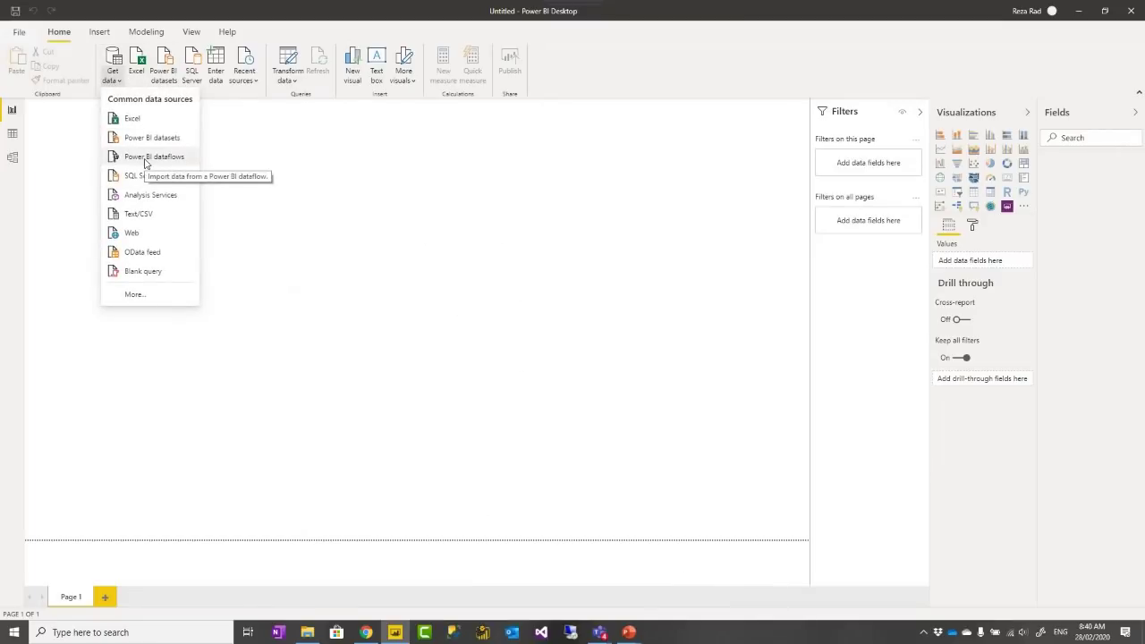
{"action": "left_click", "coordinate": [512, 239]}
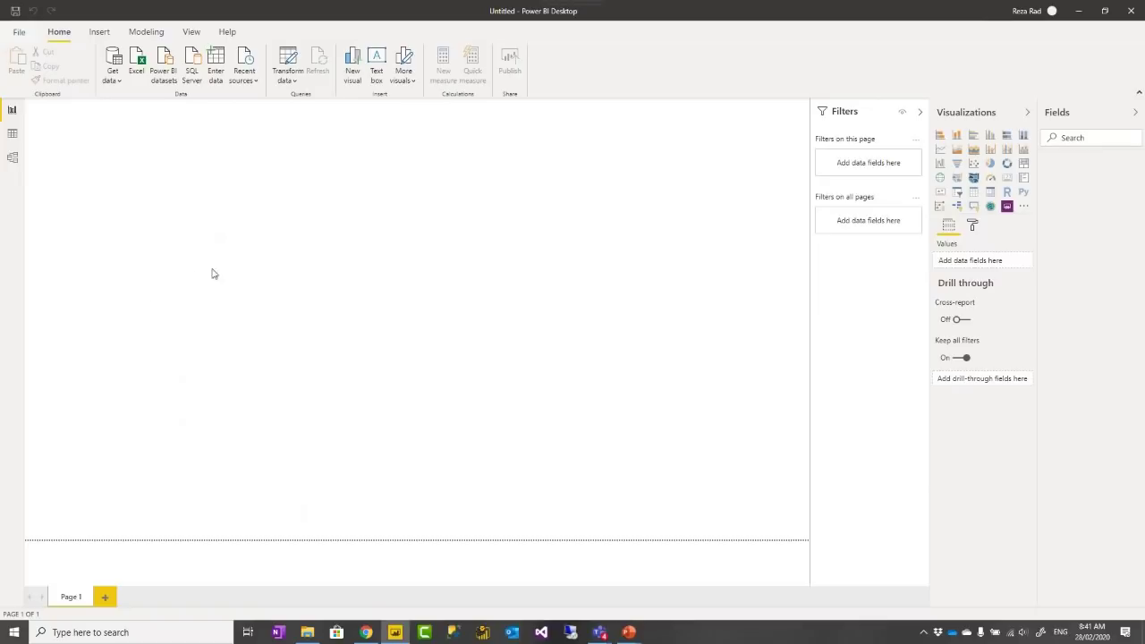
Browse the Power BI dataflows source, inspecting the Date and PBI Webinar Sample DF dataflows under General Dataset Workspaces.
{"action": "left_click", "coordinate": [112, 80]}
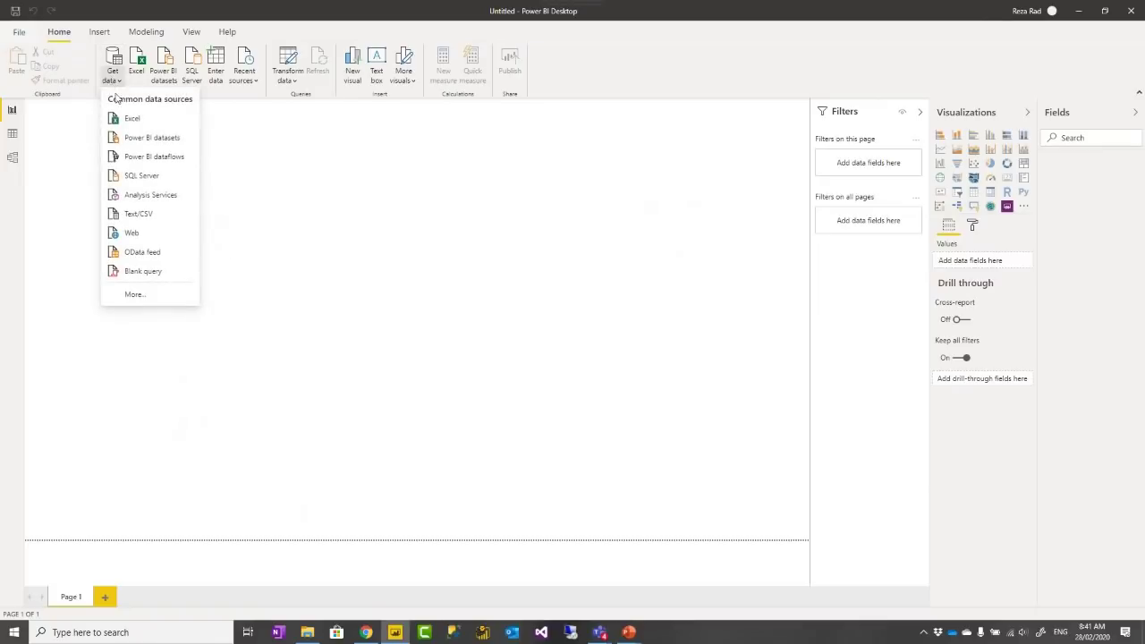
{"action": "left_click", "coordinate": [143, 158]}
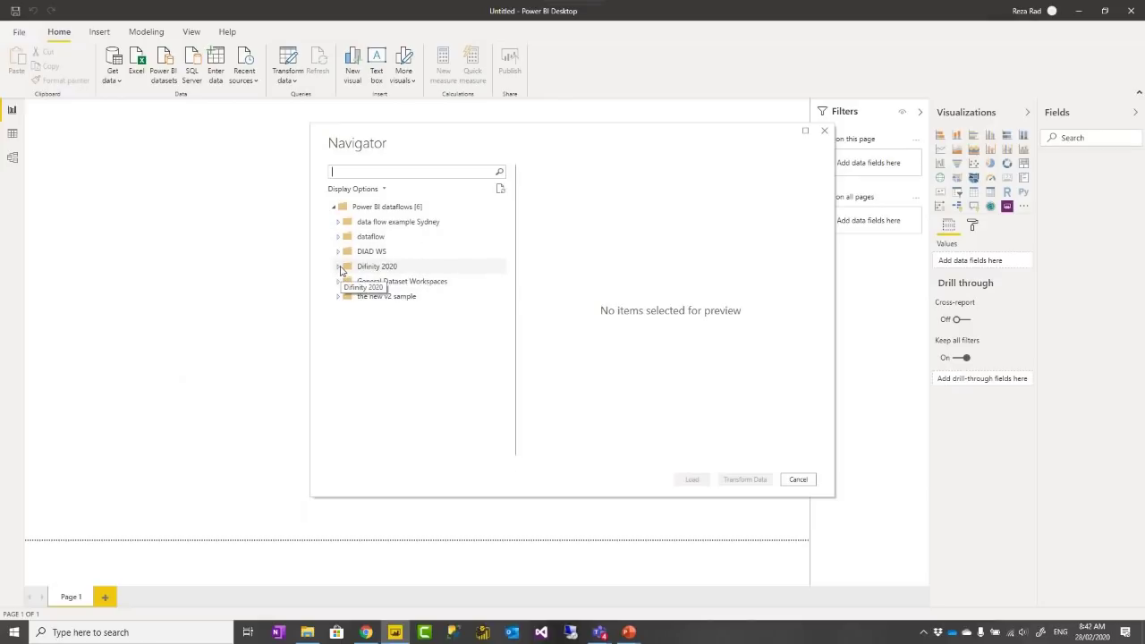
{"action": "left_click", "coordinate": [338, 282]}
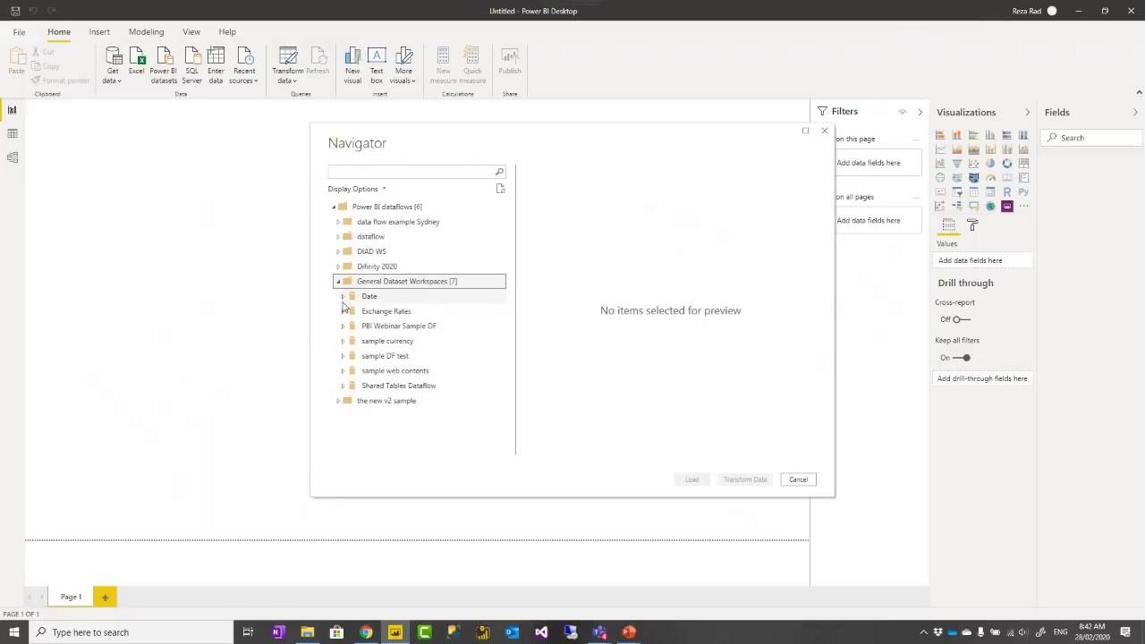
{"action": "left_click", "coordinate": [343, 300]}
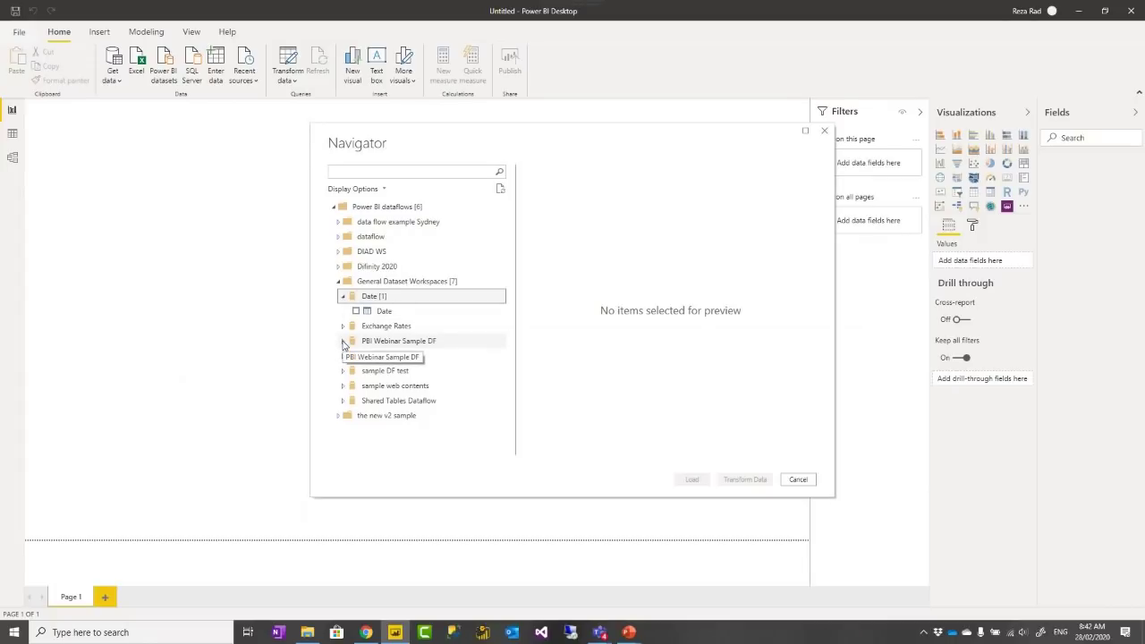
{"action": "left_click", "coordinate": [343, 345]}
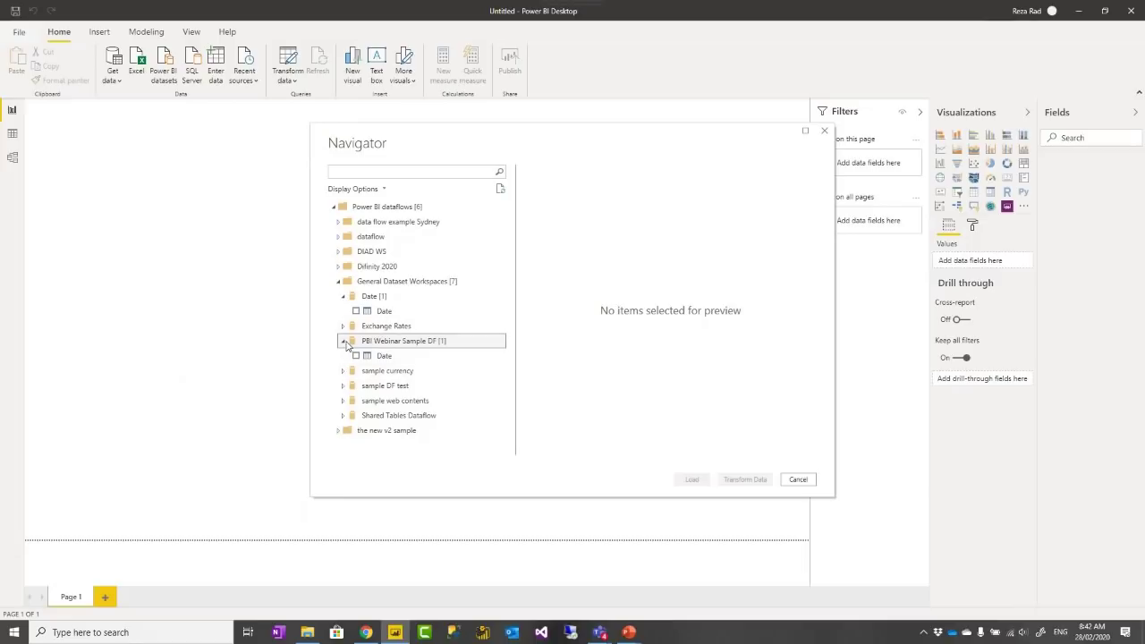
{"action": "left_click", "coordinate": [343, 341]}
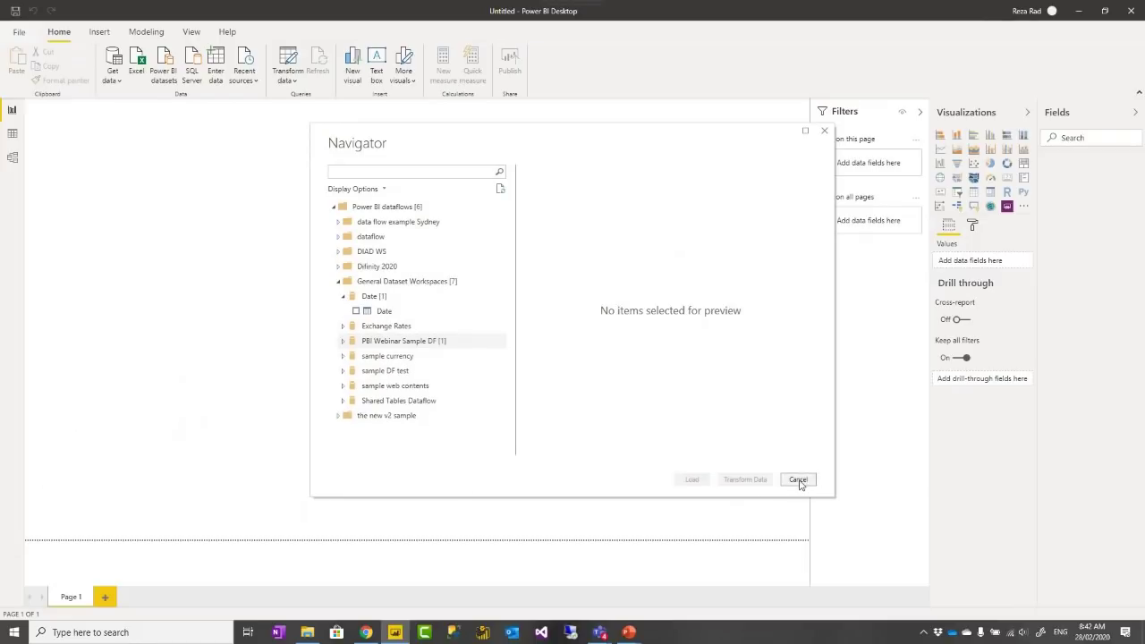
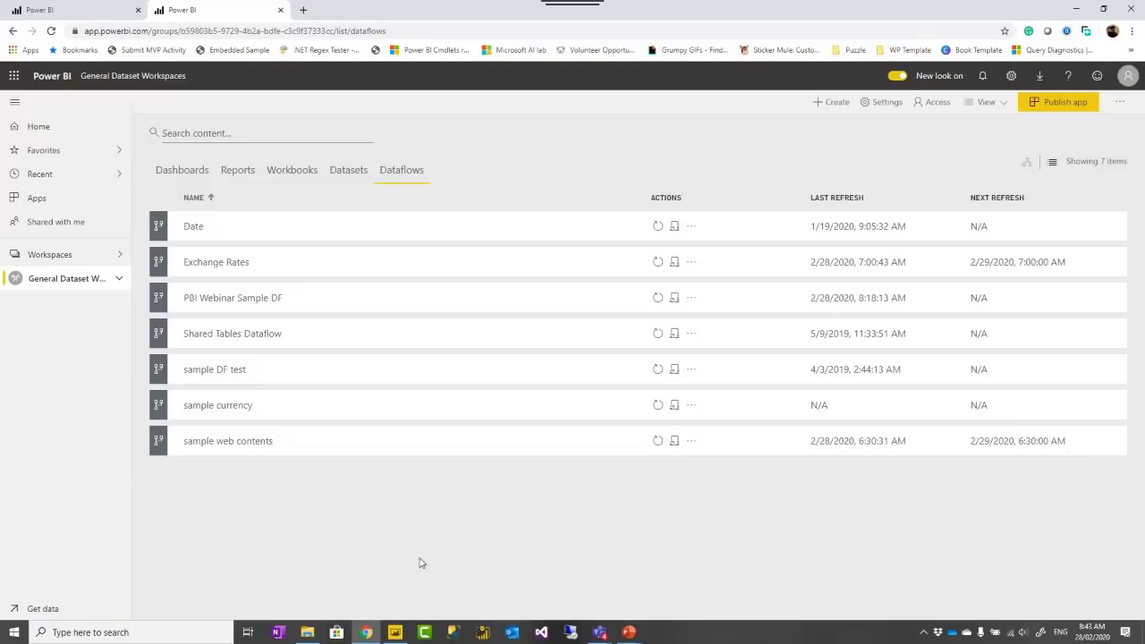
Open the PBI Webinar Sample DF dataflow in General Dataset Workspaces.
{"action": "mouse_move", "coordinate": [393, 641]}
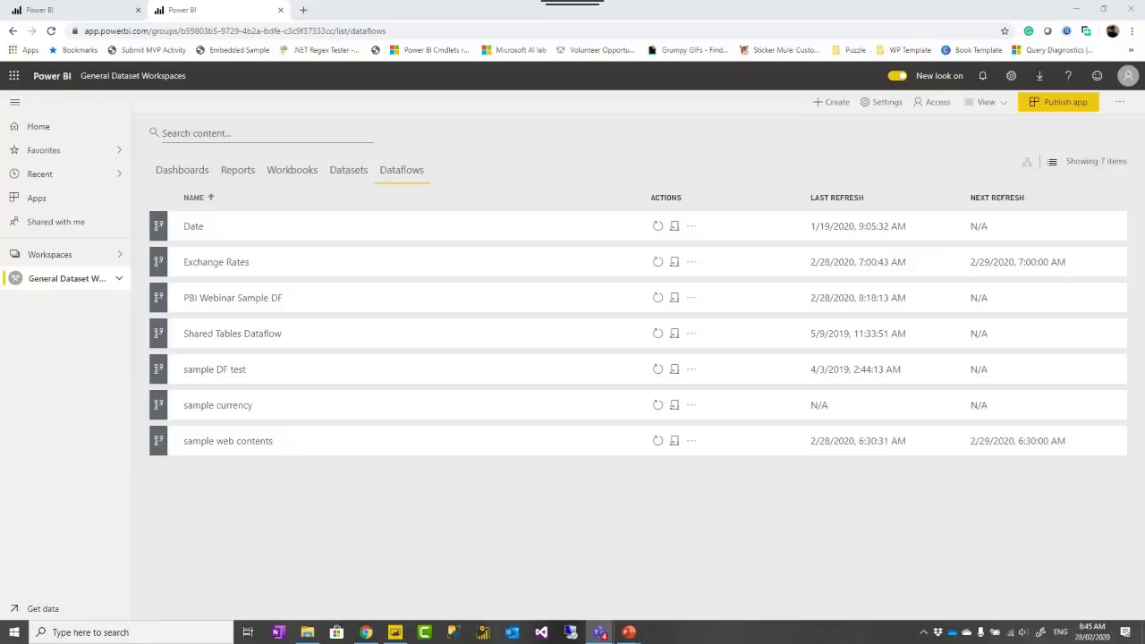
{"action": "left_click", "coordinate": [831, 499]}
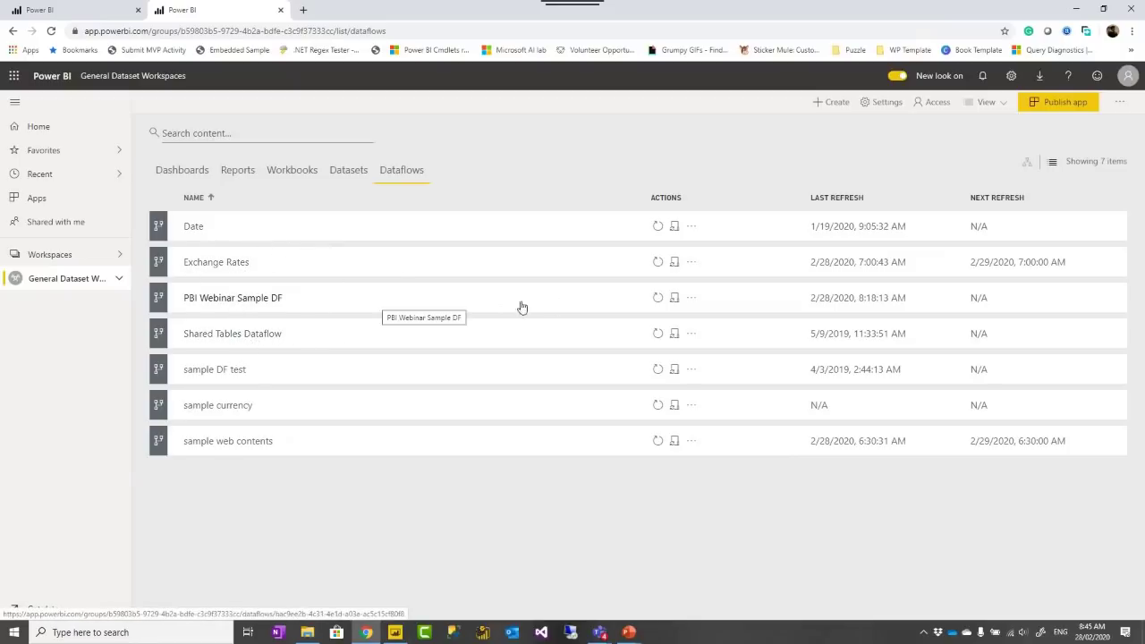
{"action": "left_click", "coordinate": [364, 297]}
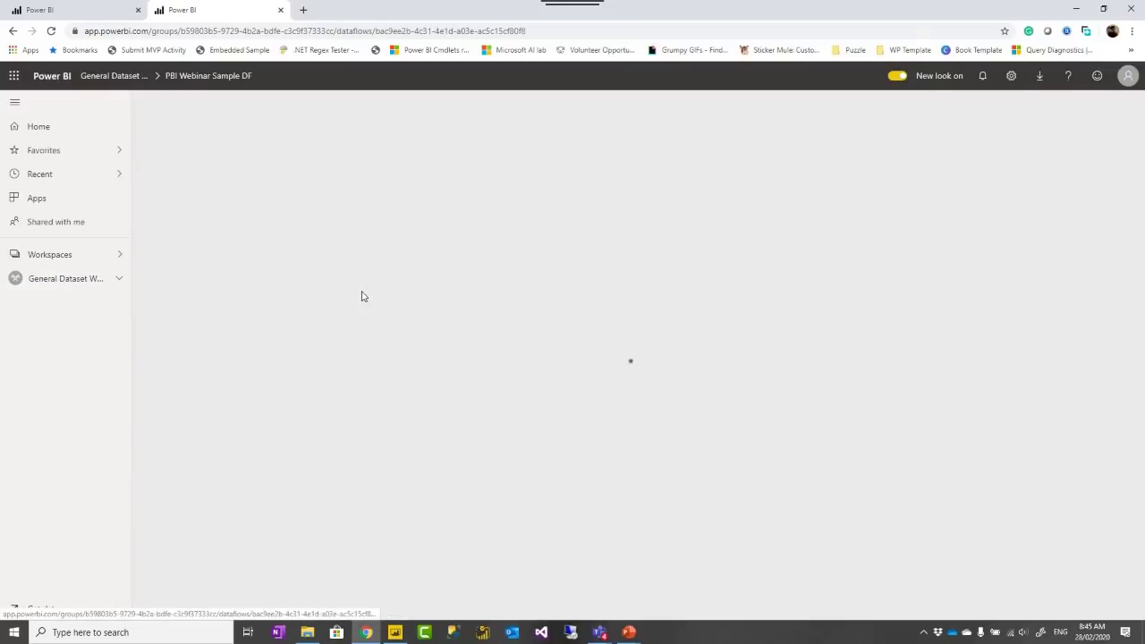